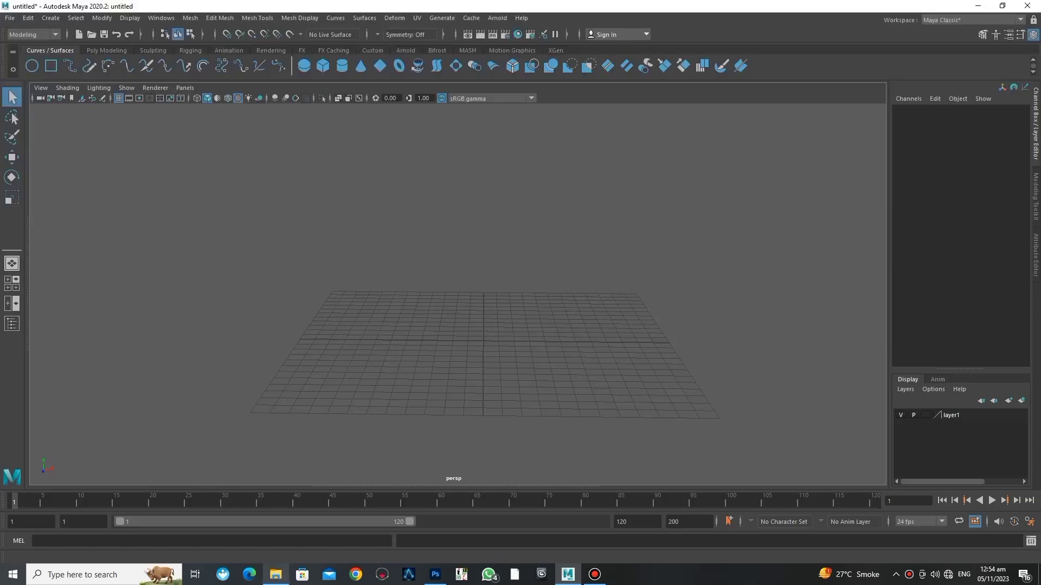
Step: Import the best car 2 fbx model into Maya and orbit to inspect it
click(276, 574)
drag(181, 133, 491, 329)
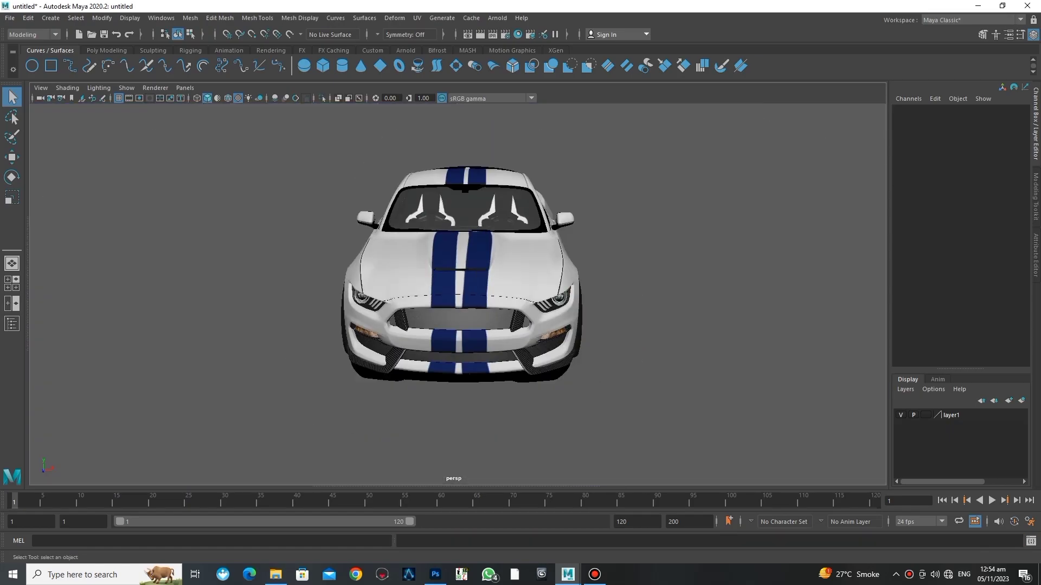
drag(461, 271, 380, 276)
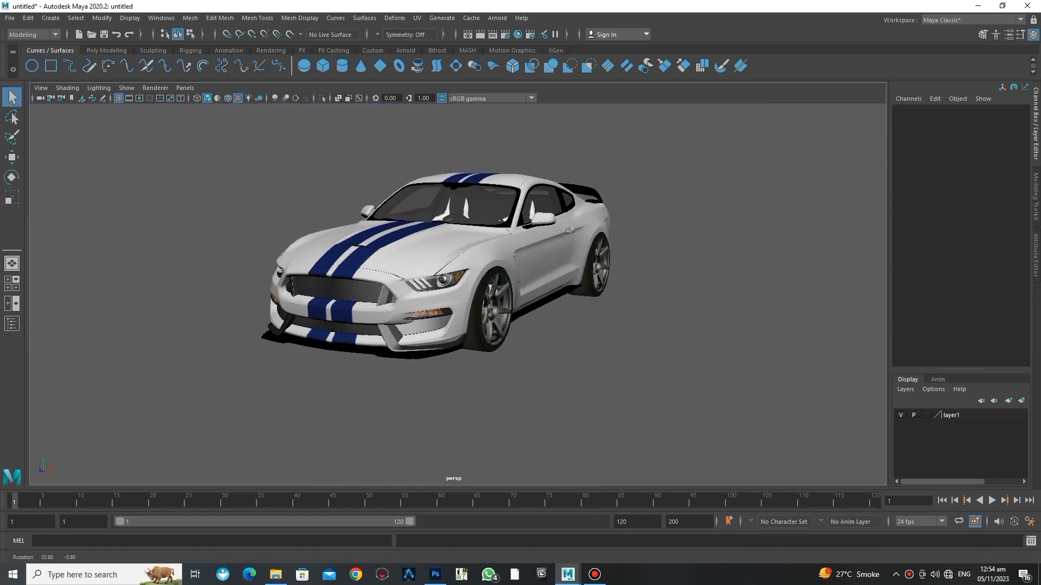
drag(455, 271, 542, 277)
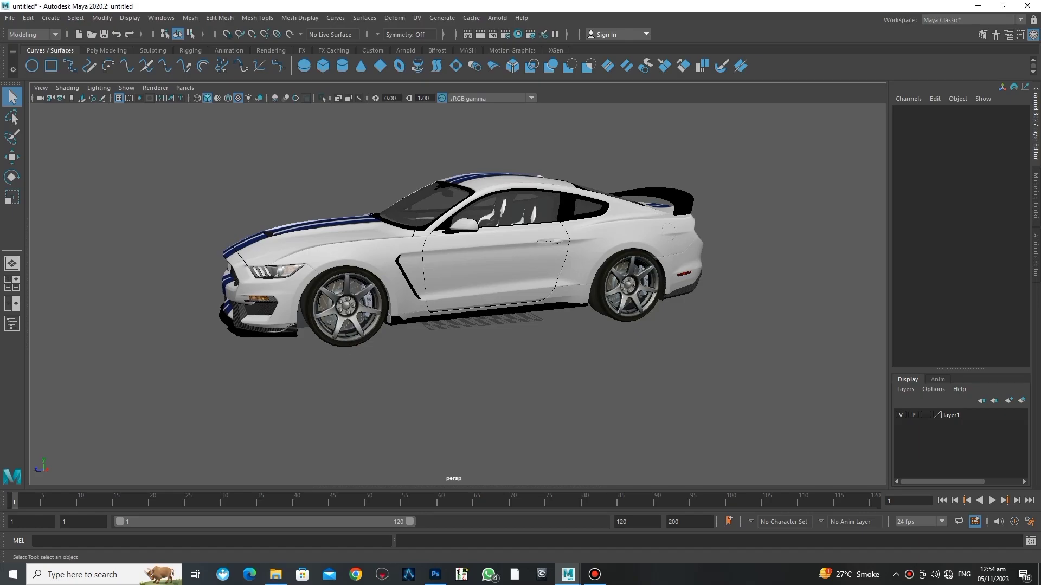
Step: Open U_MC02_CarBody_WhiteBody_dif_shdr.png from the .fbm folder in Photoshop
click(276, 574)
double_click(122, 130)
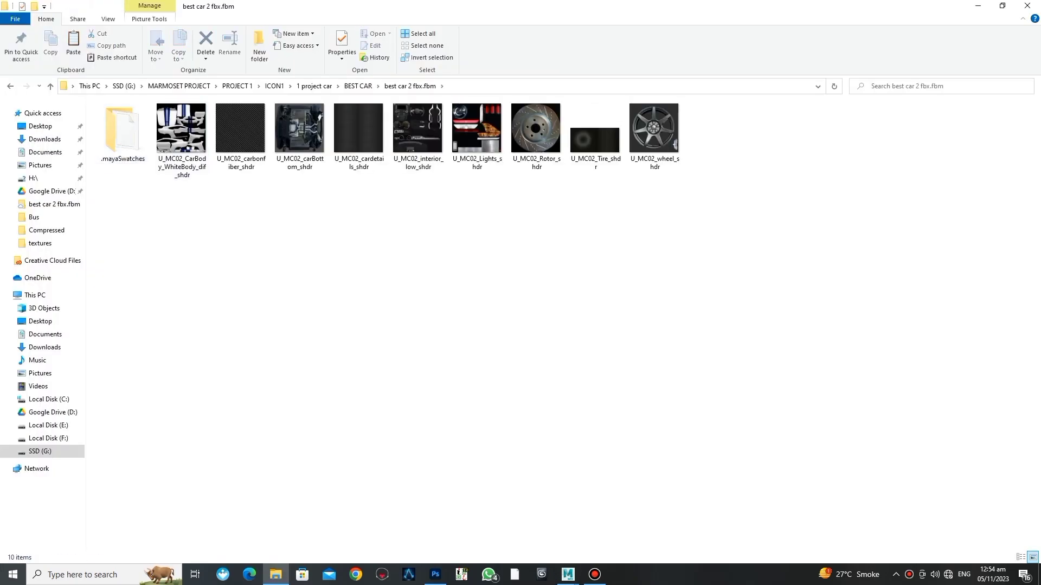
mouse_move(181, 130)
mouse_down()
mouse_move(420, 541)
mouse_move(206, 38)
mouse_up()
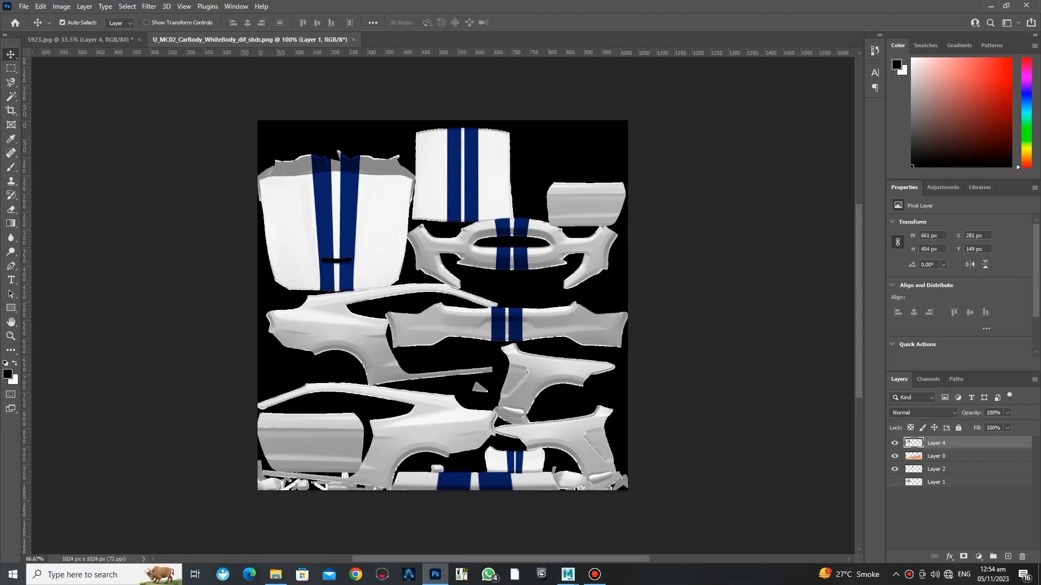
Step: Delete the black background using a Color Range selection on black
click(127, 6)
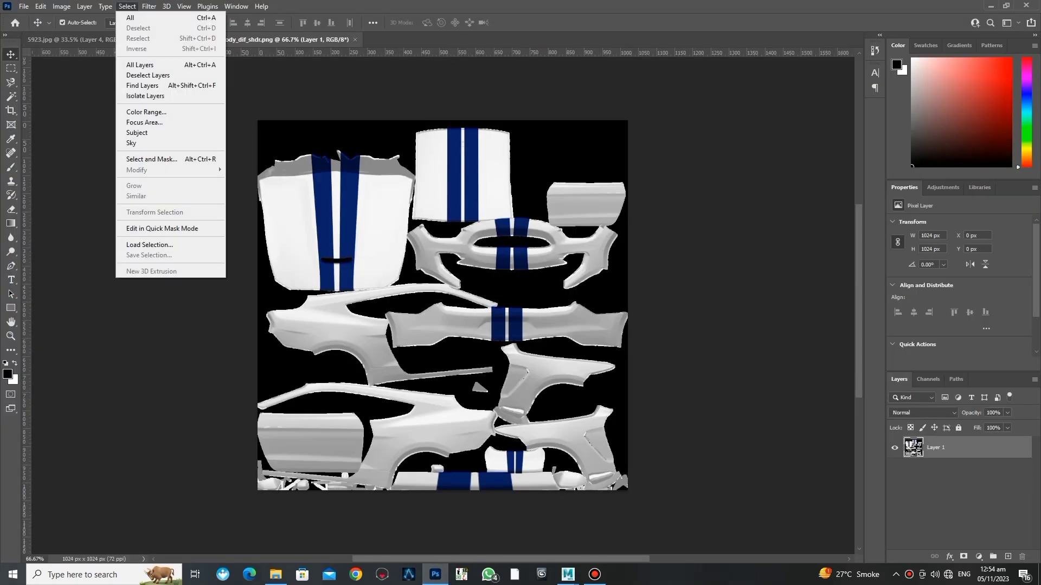
click(142, 108)
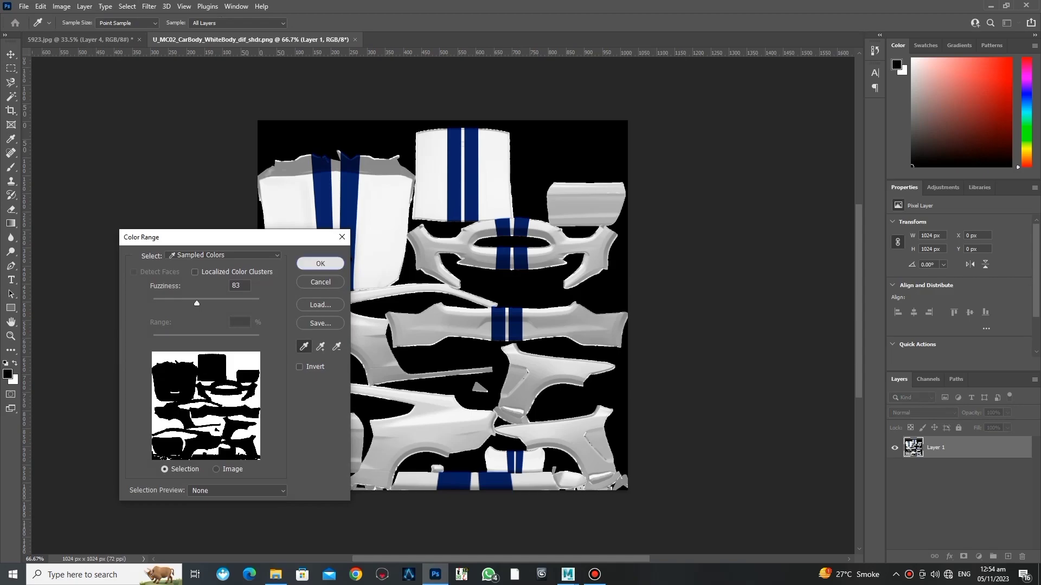
key(Return)
key(Delete)
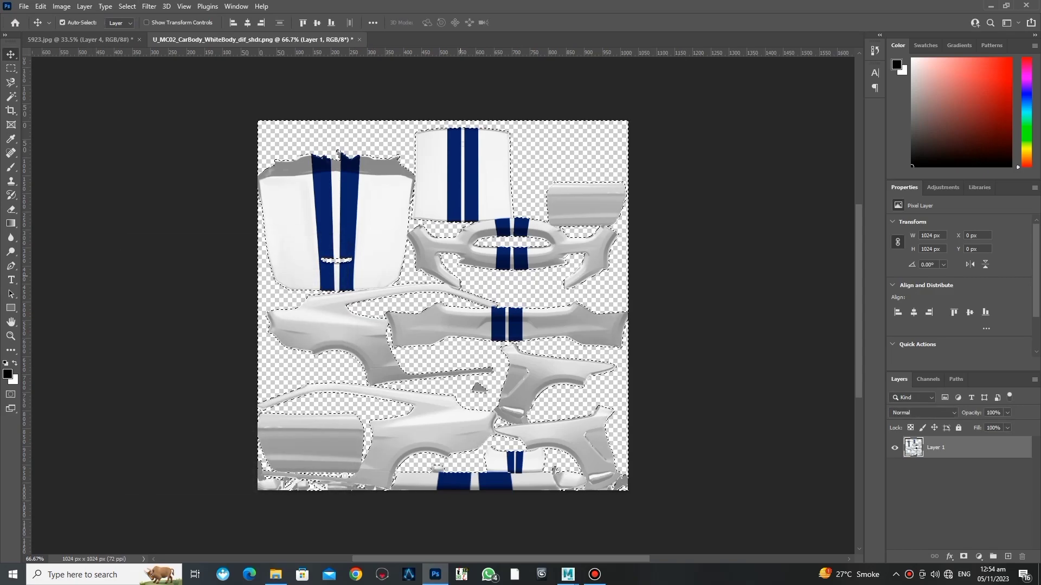
key(ctrl+d)
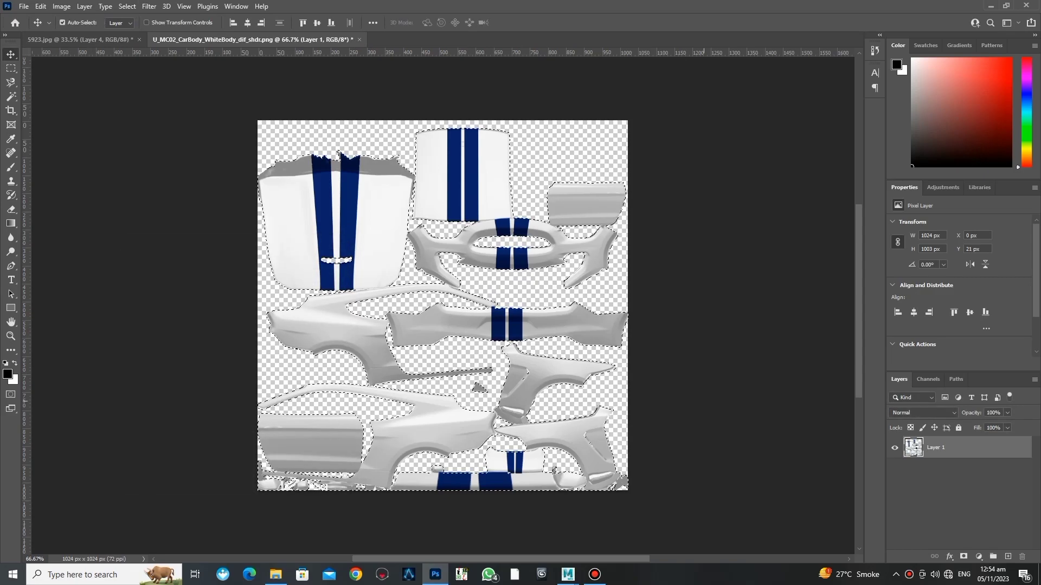
Step: Fill the body panels solid yellow #e5be06, then return to Maya's body material
ctrl+click(913, 447)
click(7, 374)
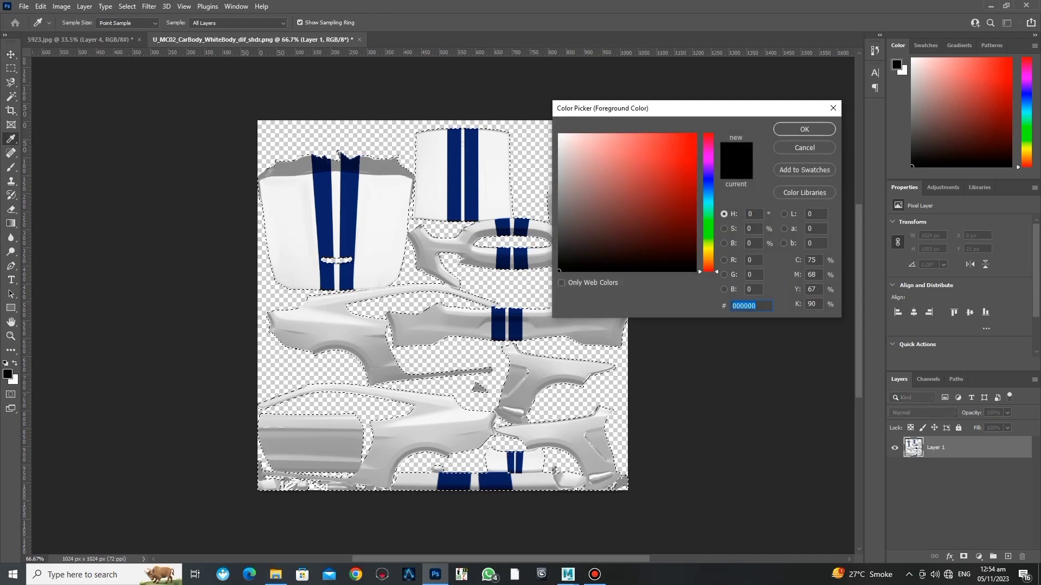
drag(709, 270, 709, 248)
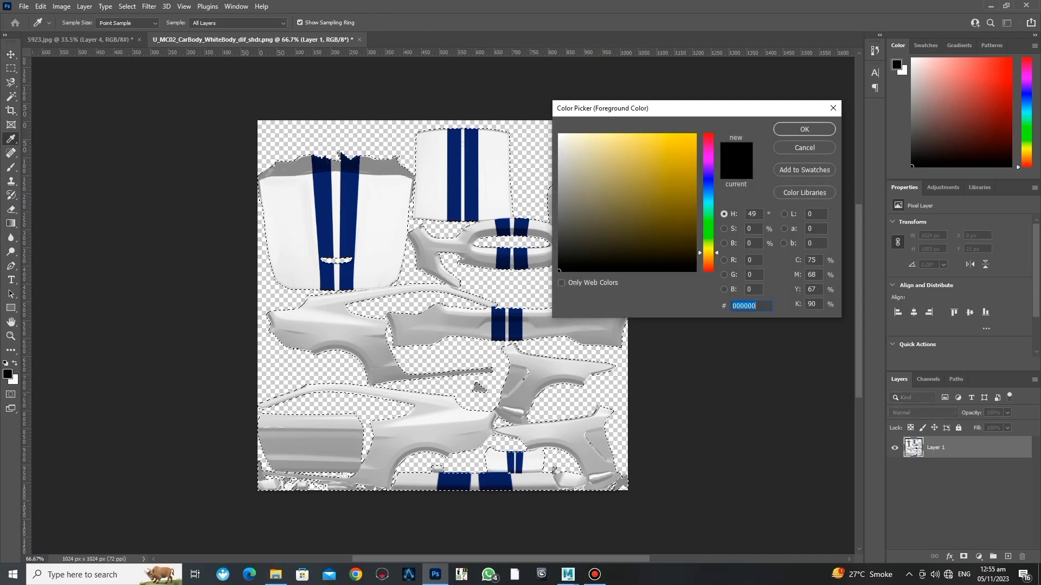
text(fad00c)
text(e5be06)
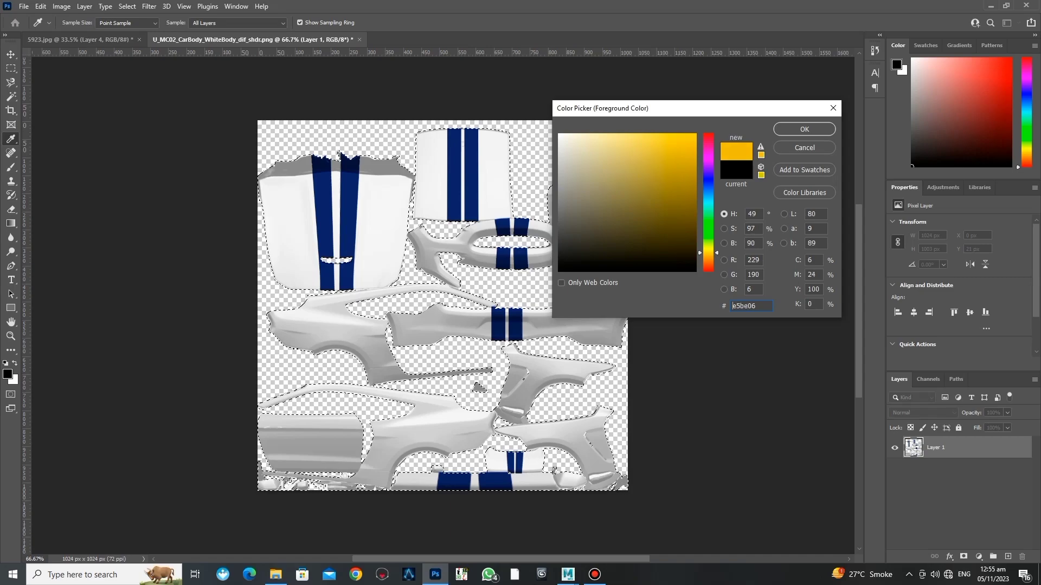
key(Return)
key(v)
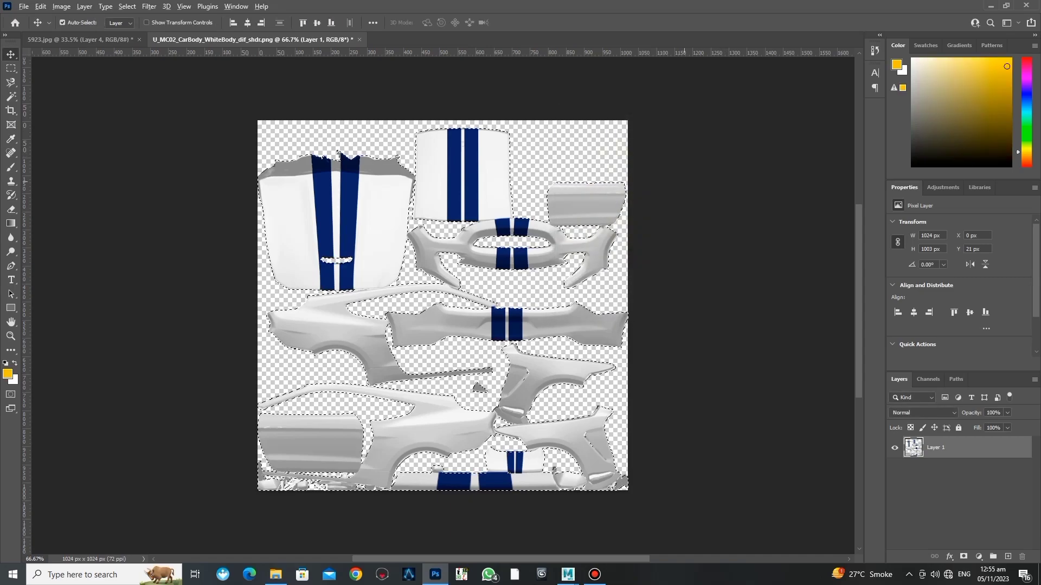
key(alt+BackSpace)
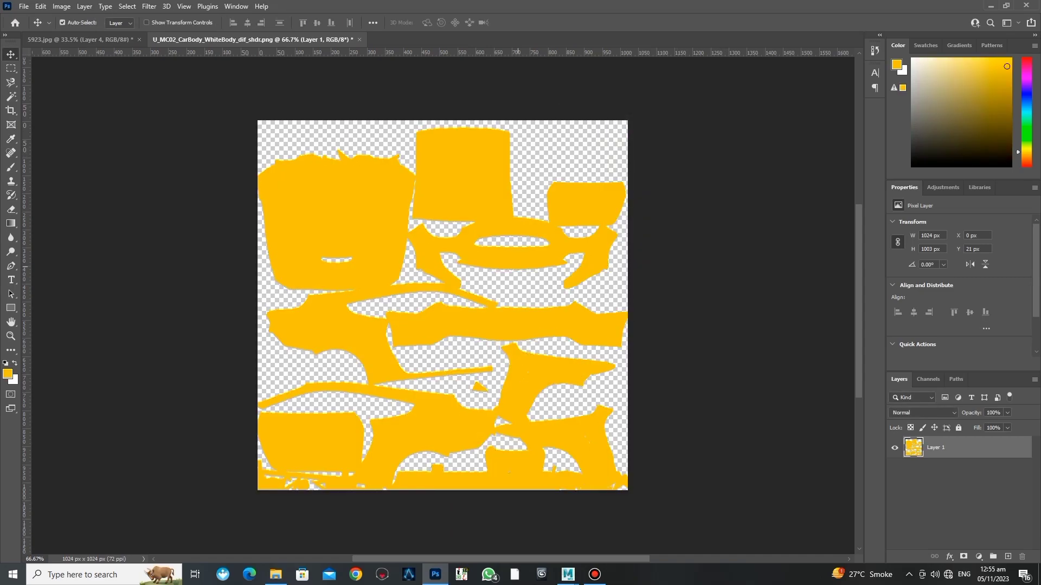
key(alt+Tab)
key(ctrl+a)
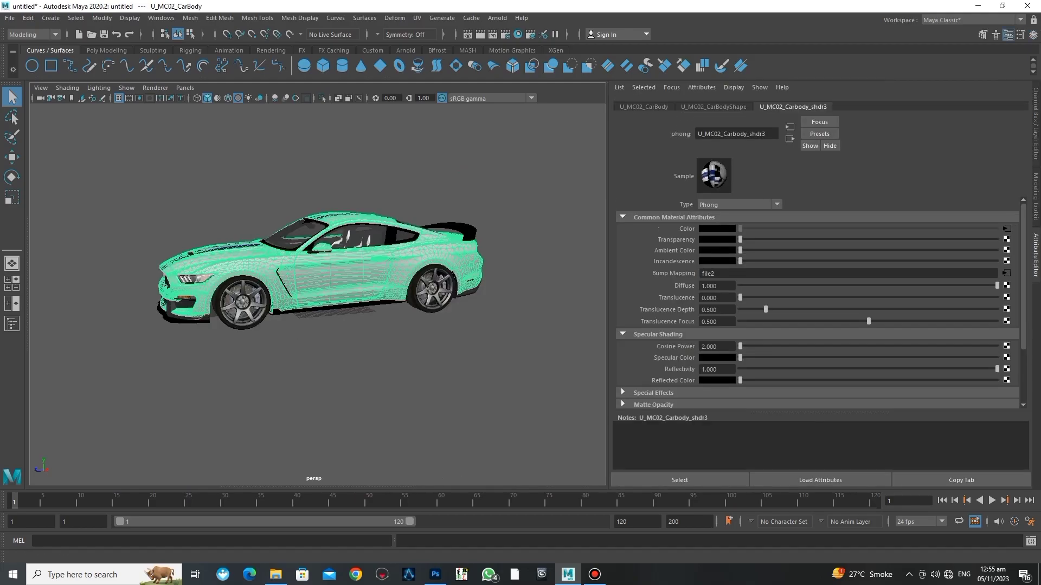
Step: Reload the body texture so the car shows yellow, then bring up the 5923.jpg flame artwork
click(1006, 273)
click(718, 271)
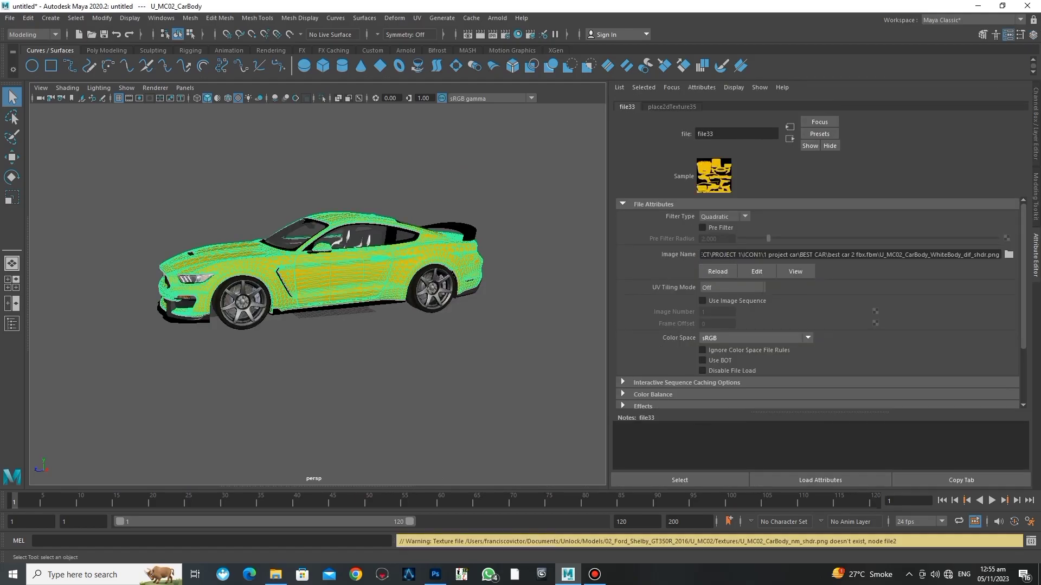
click(515, 390)
drag(320, 271, 379, 271)
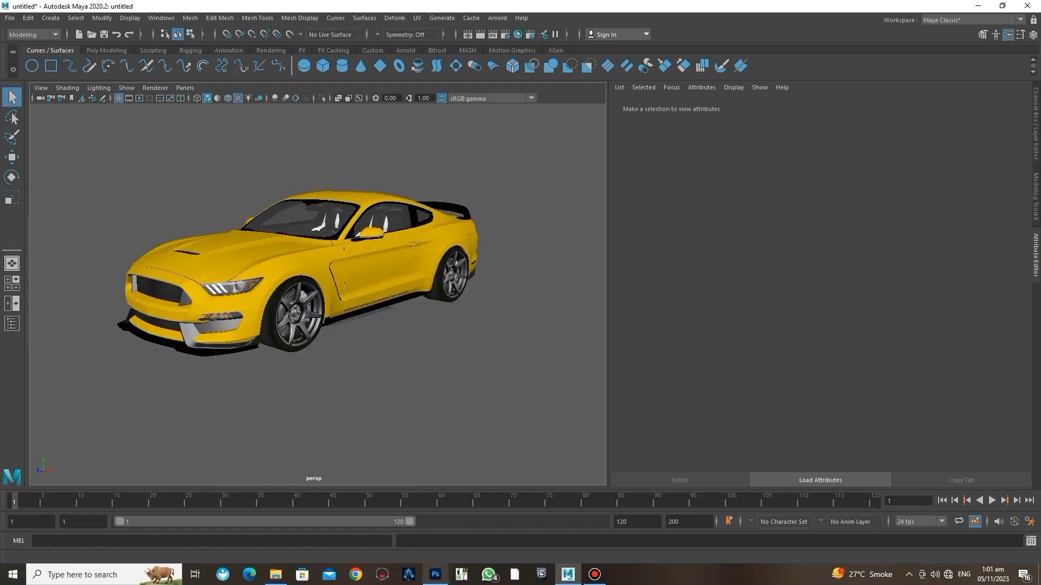
click(436, 575)
click(68, 40)
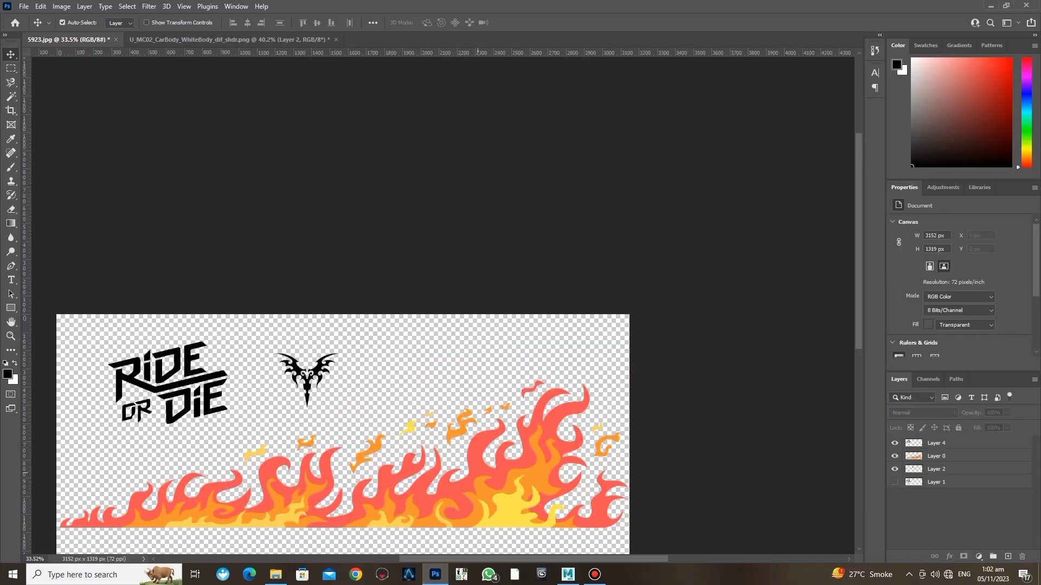
Step: Place the flame artwork in the texture, shrunk and rotated 91.5° into a vertical strip
drag(347, 477, 238, 40)
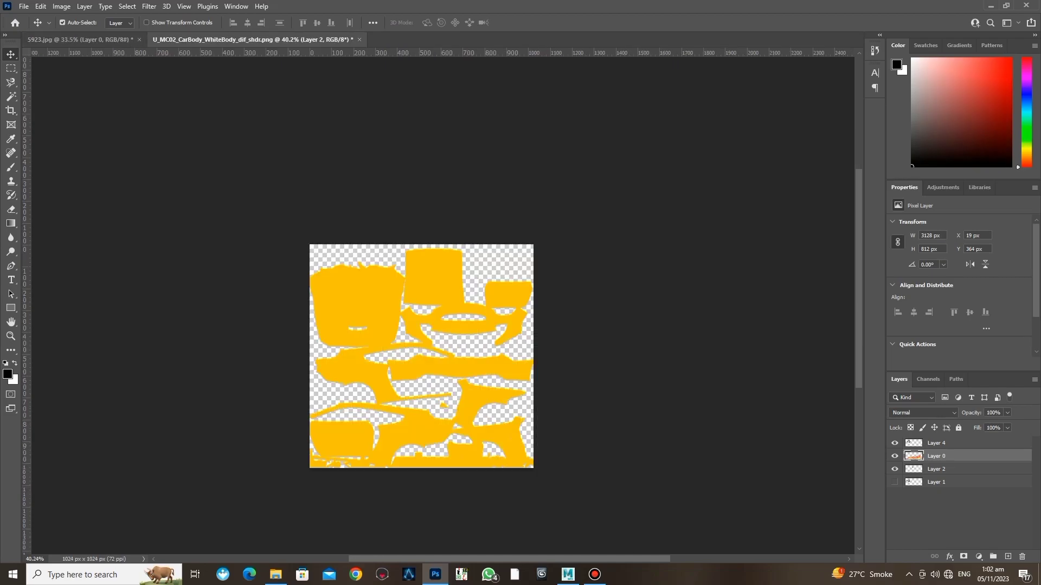
key(ctrl+t)
scroll(421, 356, down, 2)
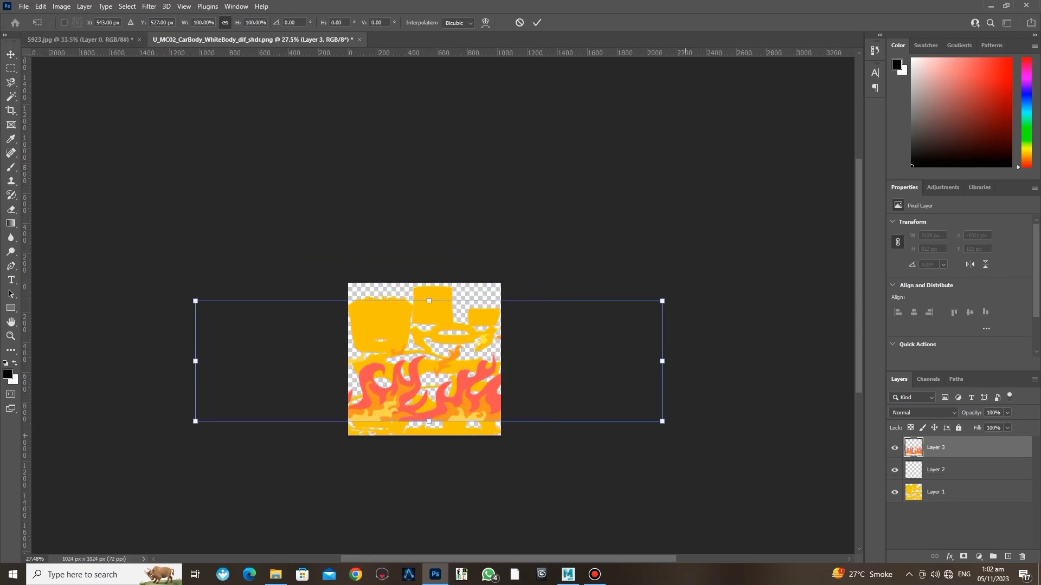
mouse_move(662, 421)
mouse_down()
mouse_move(288, 323)
mouse_move(480, 311)
mouse_up()
scroll(480, 312, up, 5)
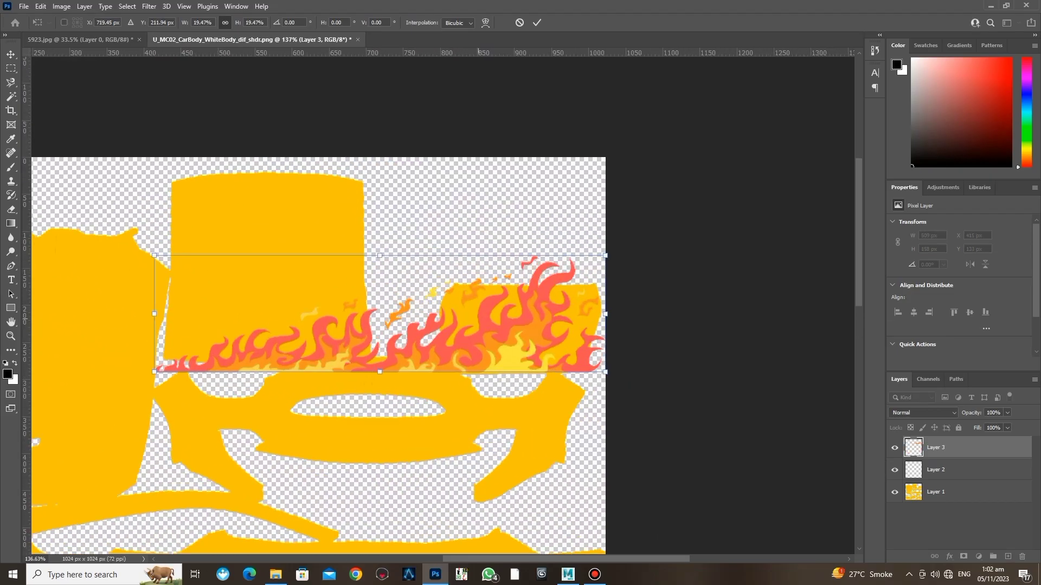
mouse_move(606, 373)
mouse_down()
mouse_move(440, 329)
mouse_move(256, 459)
mouse_up()
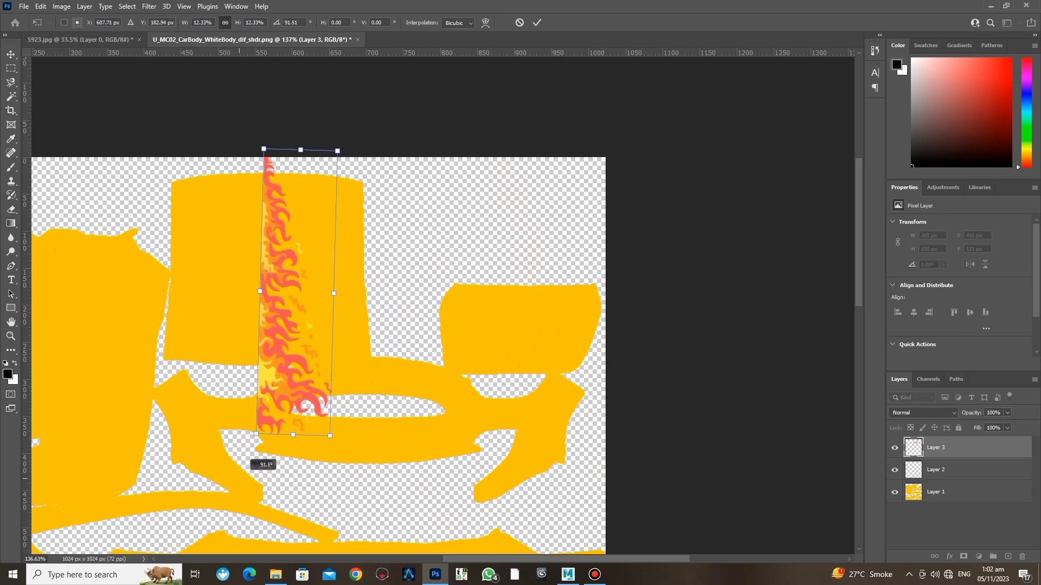
Step: Fit the flame strip onto the upper-right panel and duplicate it onto the lower-left panel
drag(295, 336, 518, 333)
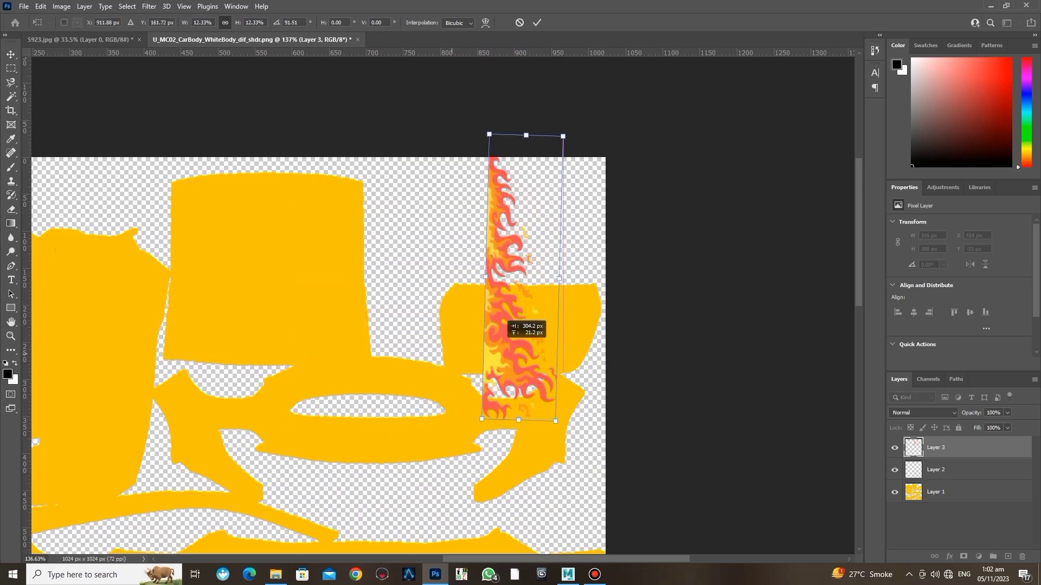
drag(564, 425, 546, 327)
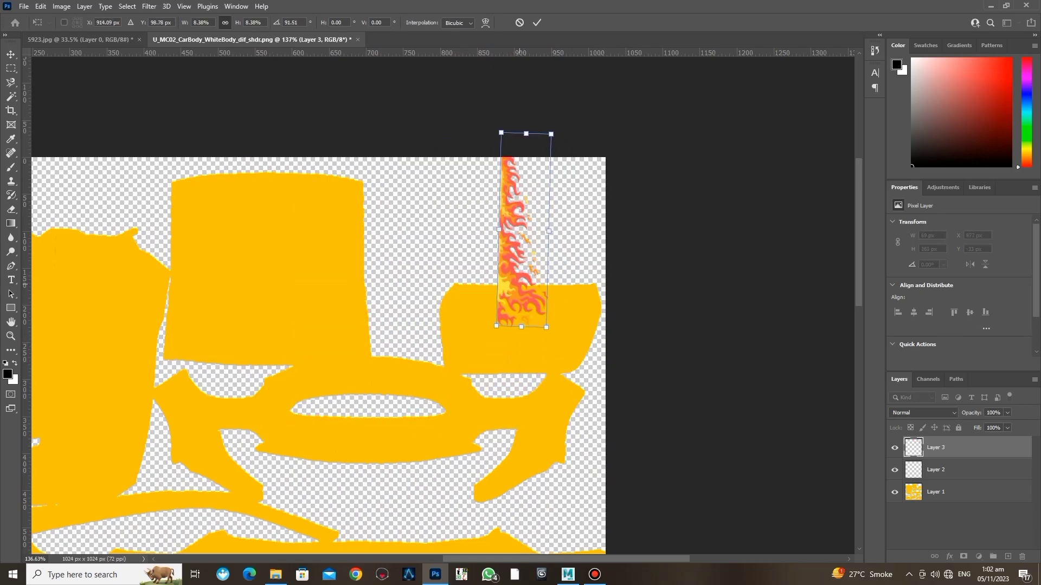
drag(521, 251, 526, 297)
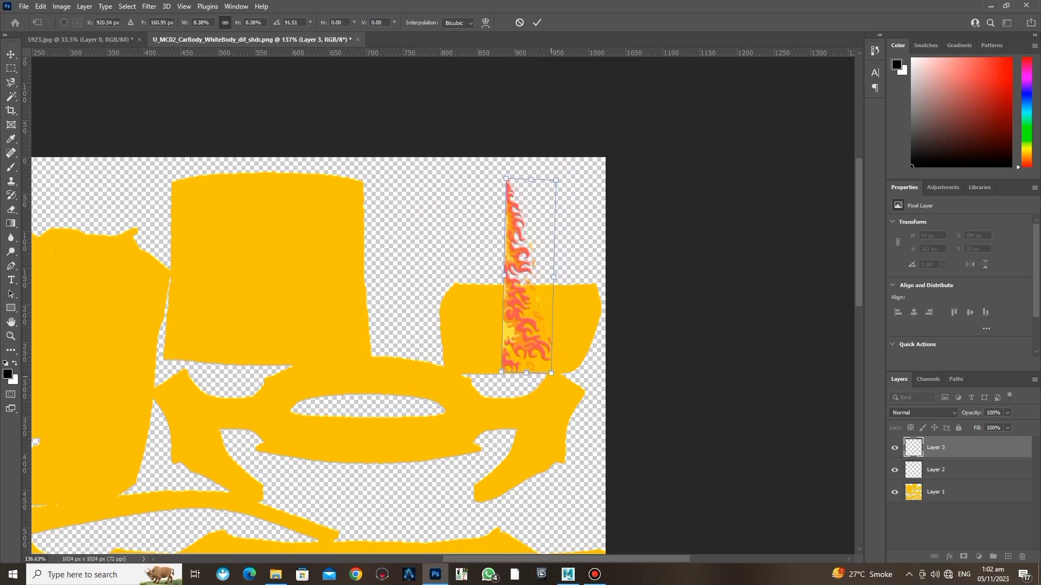
drag(551, 374, 554, 378)
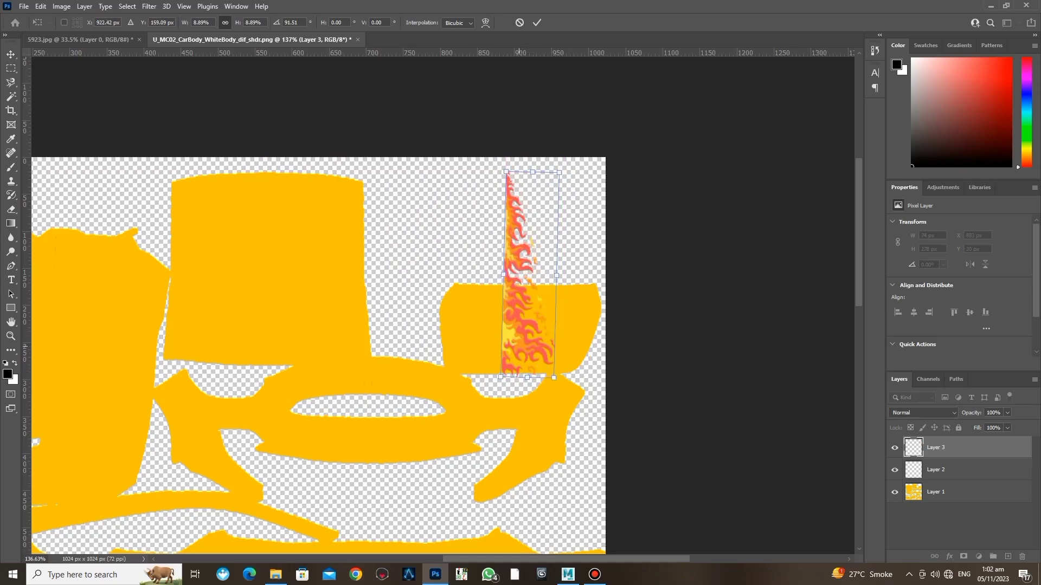
scroll(543, 334, up, 2)
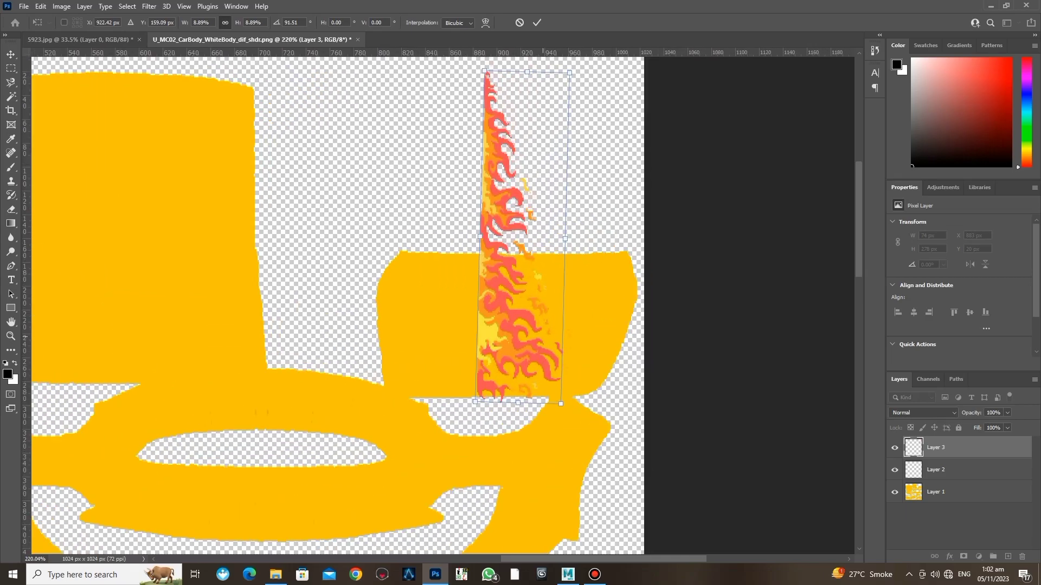
scroll(542, 334, up, 2)
scroll(542, 325, down, 5)
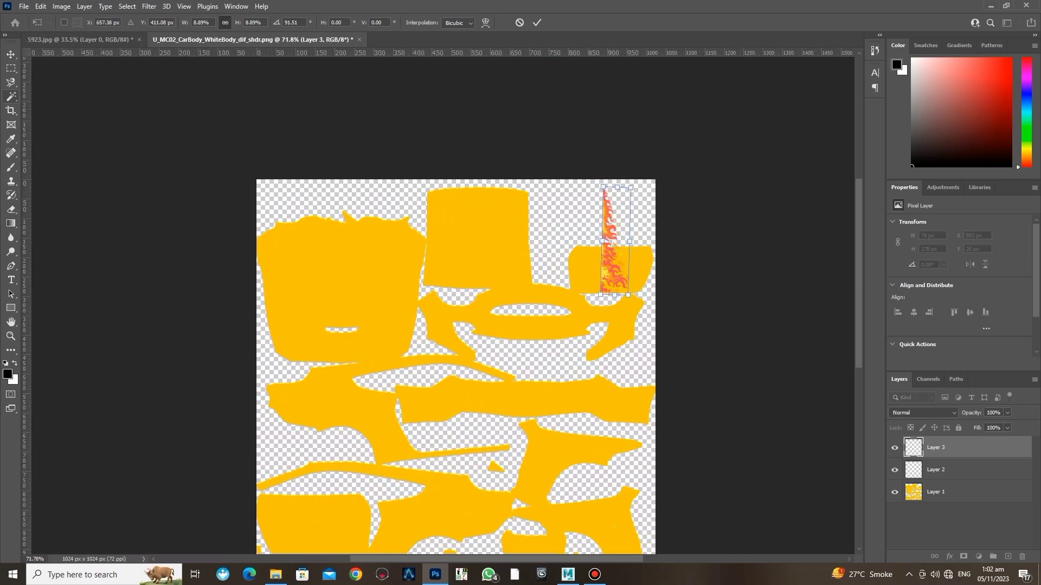
click(11, 55)
mouse_move(613, 244)
mouse_down()
mouse_move(330, 501)
mouse_move(343, 497)
mouse_up()
Step: Set the foreground colour to orange #e26418
scroll(330, 501, up, 1)
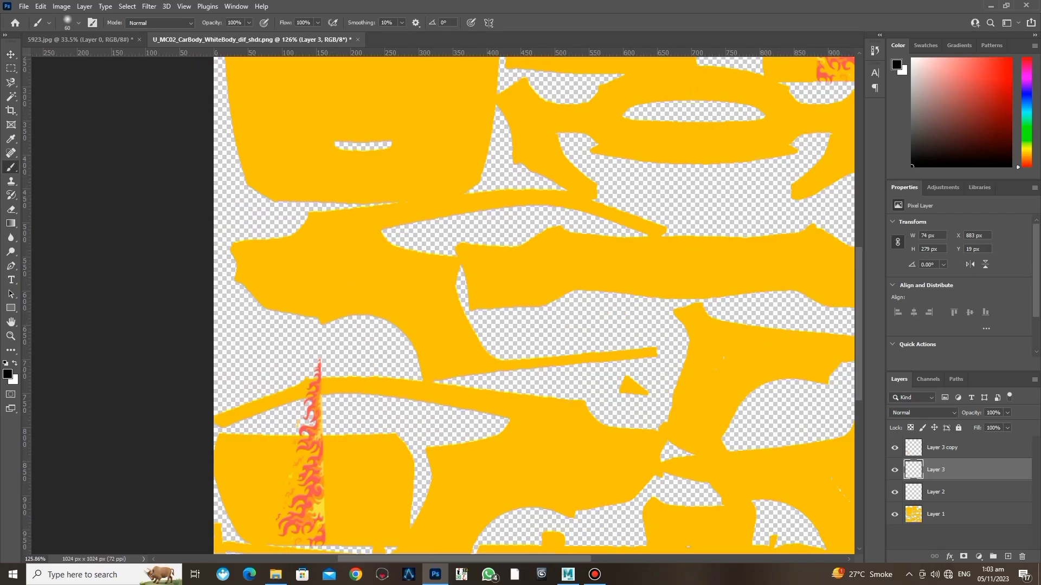
click(8, 374)
click(708, 262)
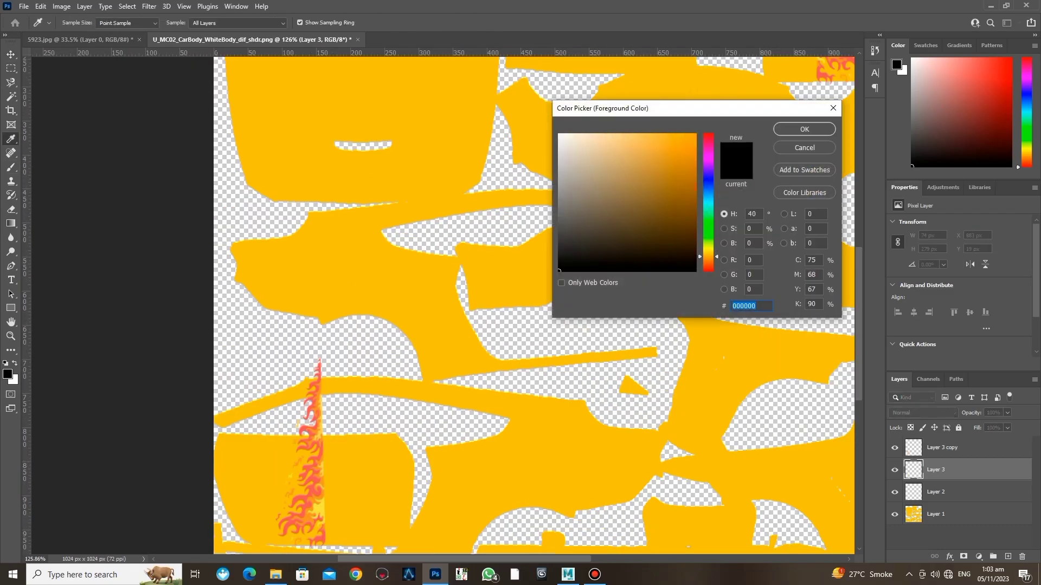
text(e26418)
click(805, 129)
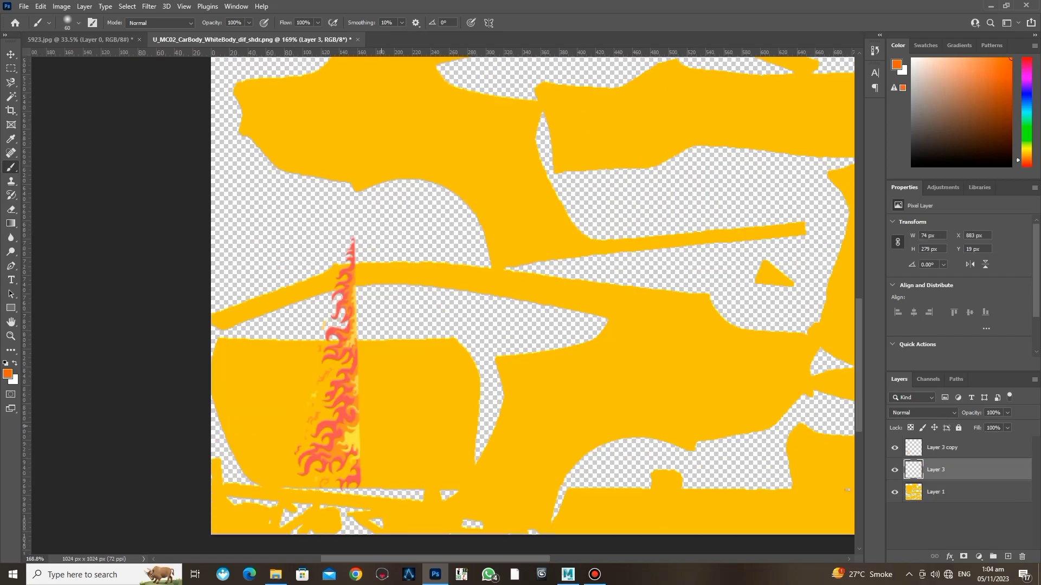
Step: Zoom in and invert the selection twice, leaving the flame outline selected
scroll(439, 301, up, 5)
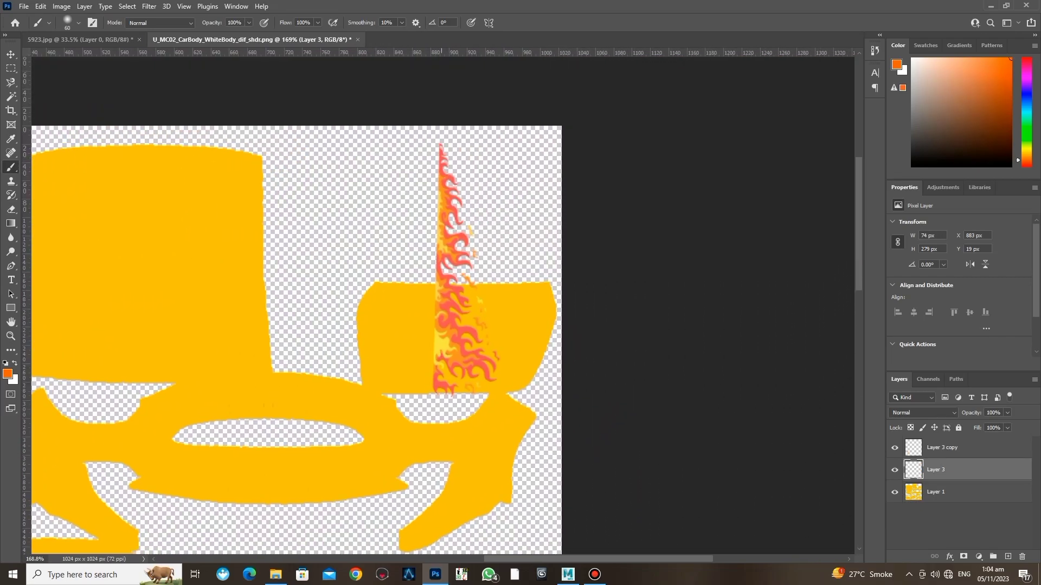
scroll(513, 221, up, 1)
scroll(514, 220, up, 1)
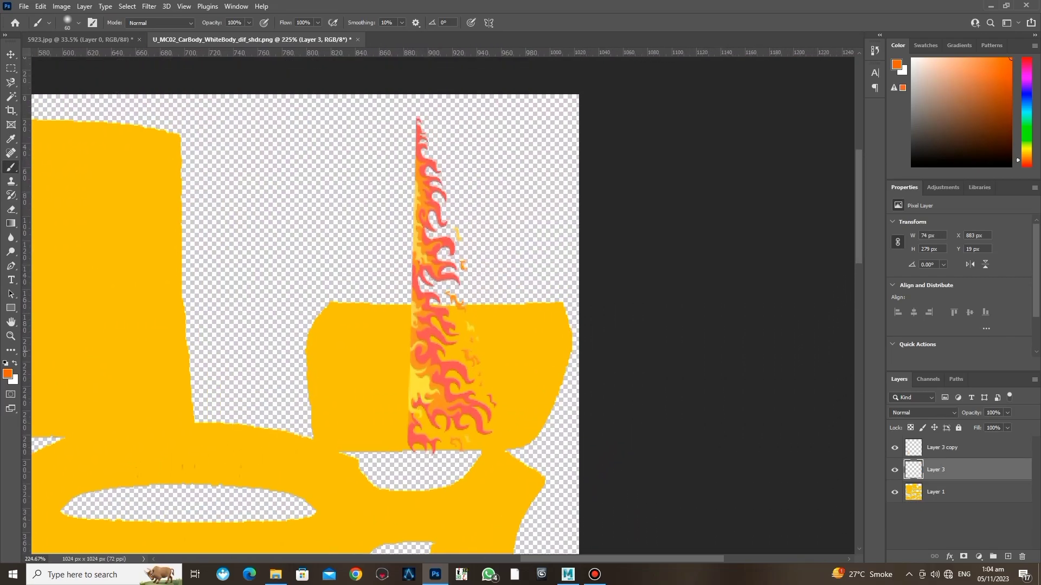
key(ctrl+shift+i)
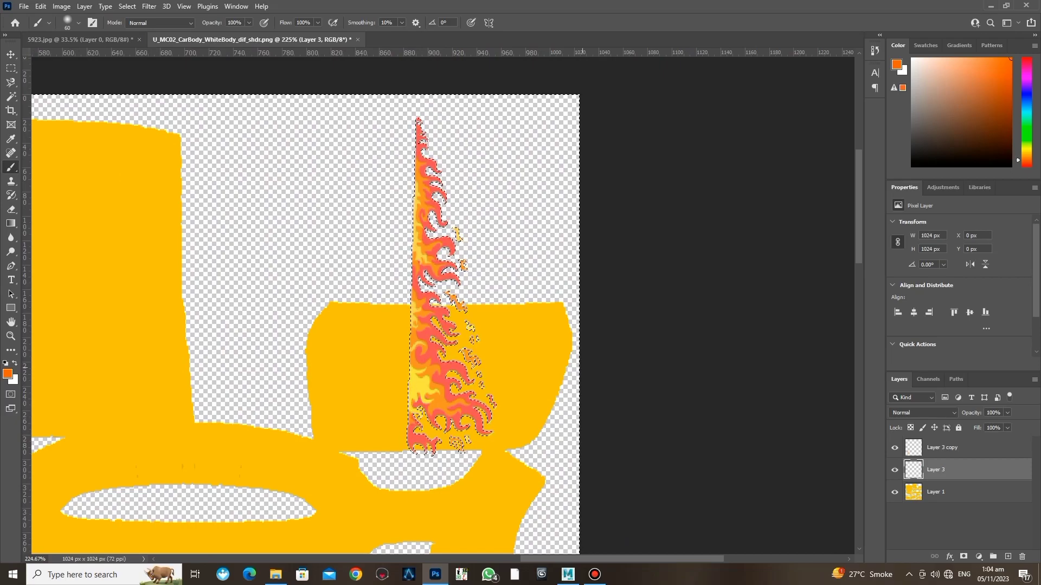
key(ctrl+shift+i)
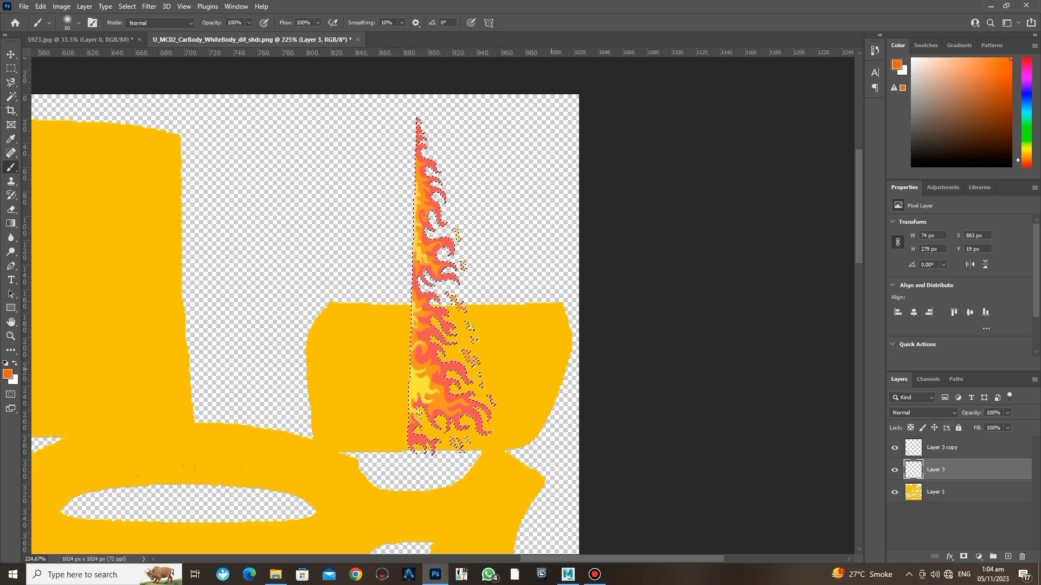
Step: Paint orange behind the upper-right flame strip across the panel's top and right side
scroll(487, 364, up, 4)
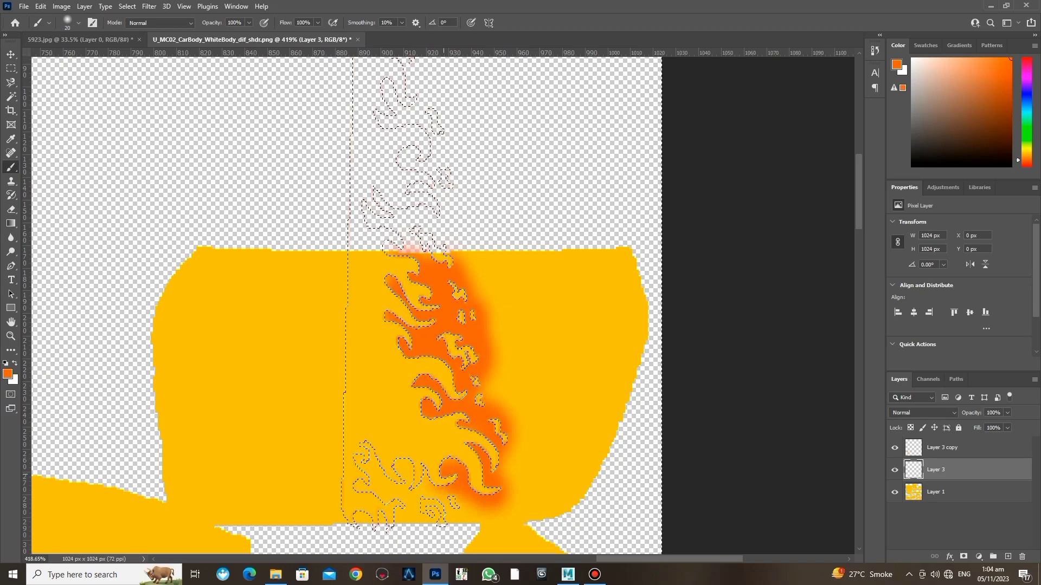
drag(477, 501, 523, 512)
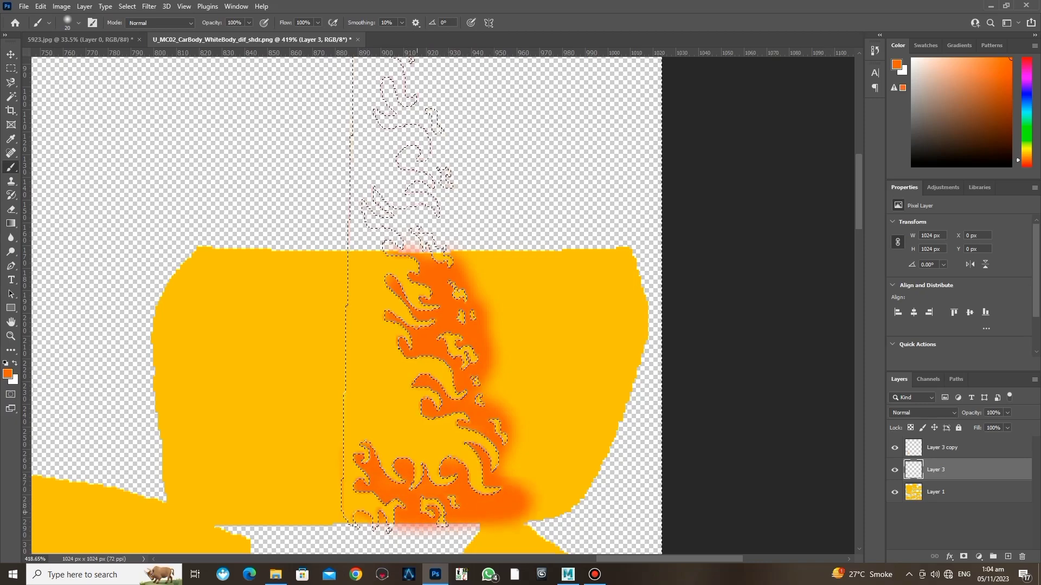
key(ctrl+z)
key(ctrl+z)
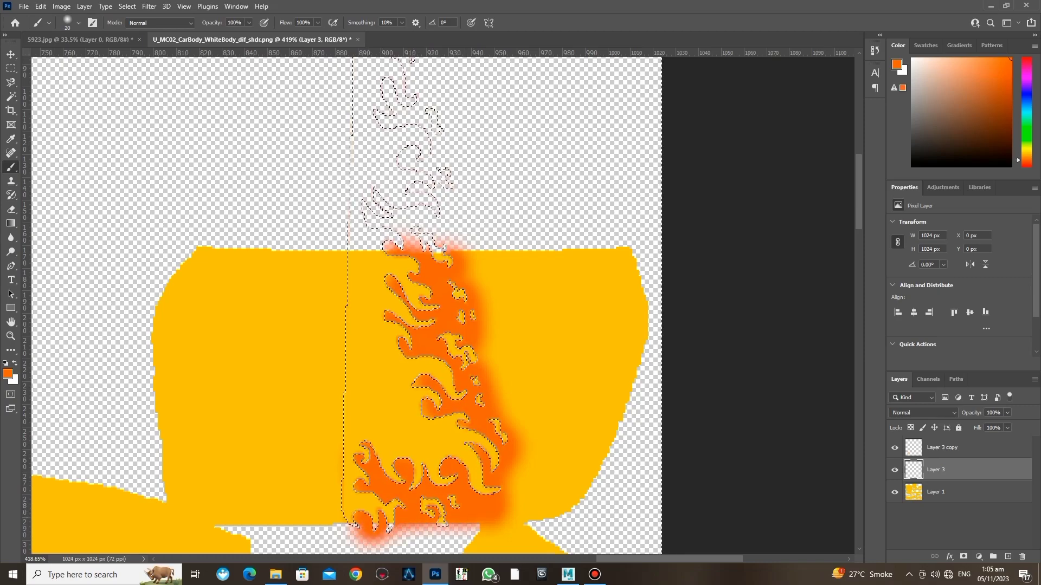
ctrl+click(913, 492)
mouse_move(474, 266)
mouse_down()
mouse_move(623, 265)
mouse_move(483, 296)
mouse_up()
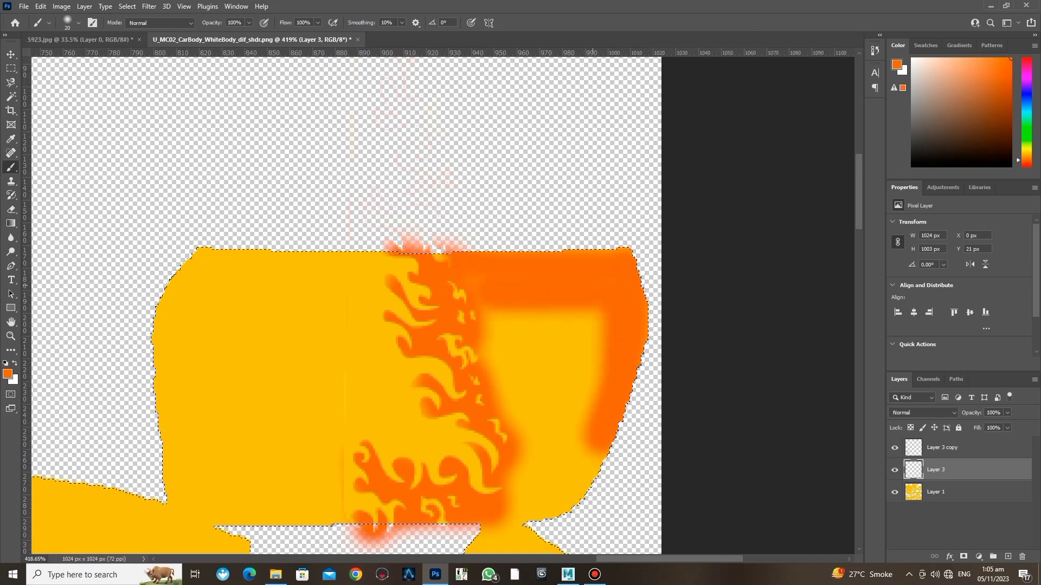
key(bracketright)
key(bracketright)
key(bracketright)
drag(596, 315, 526, 439)
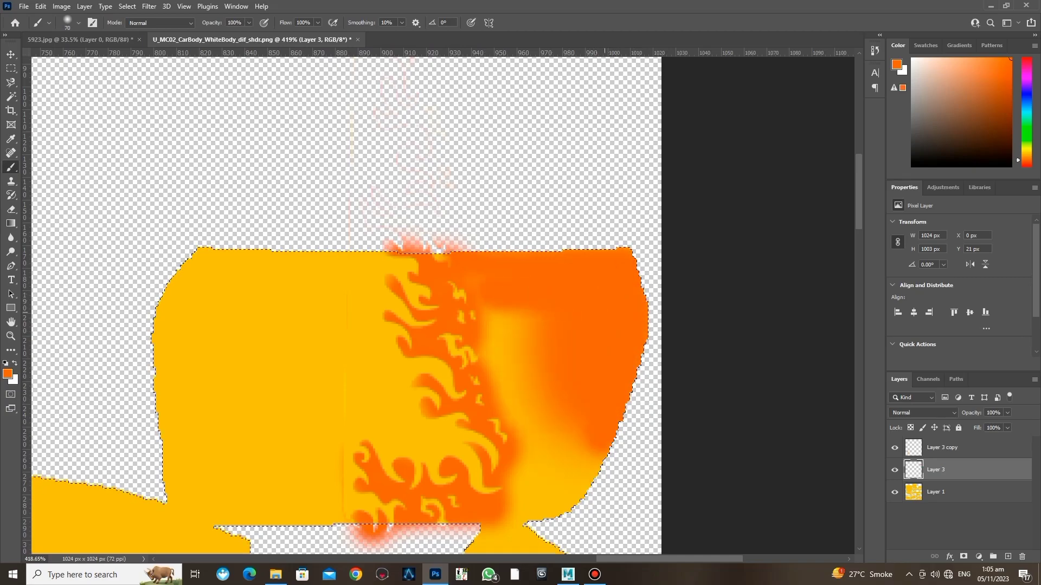
mouse_move(487, 309)
mouse_down()
mouse_move(543, 407)
mouse_move(594, 466)
mouse_up()
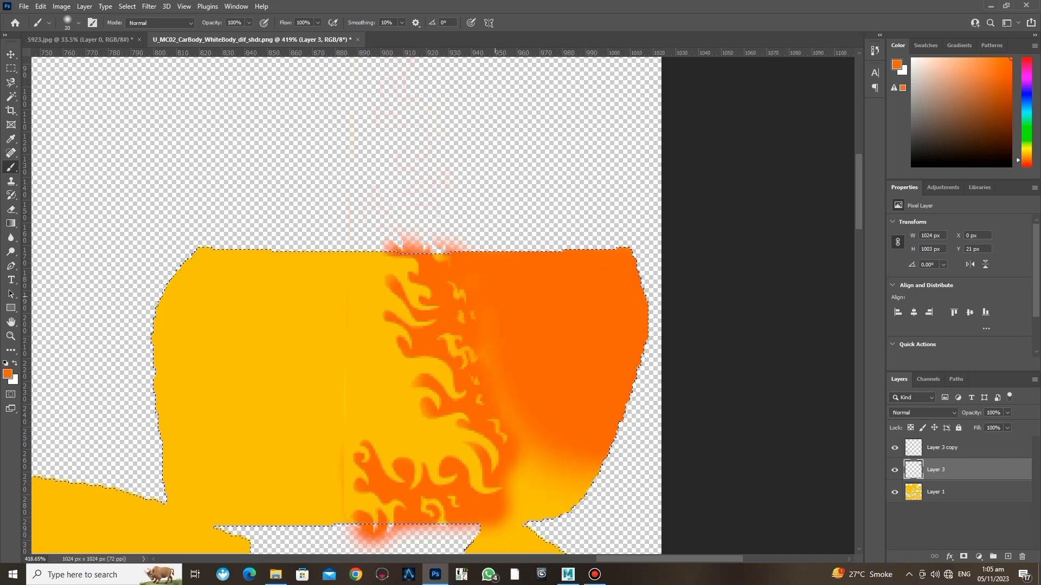
mouse_move(503, 396)
mouse_down()
mouse_move(529, 493)
mouse_move(591, 467)
mouse_move(545, 513)
mouse_move(553, 482)
mouse_up()
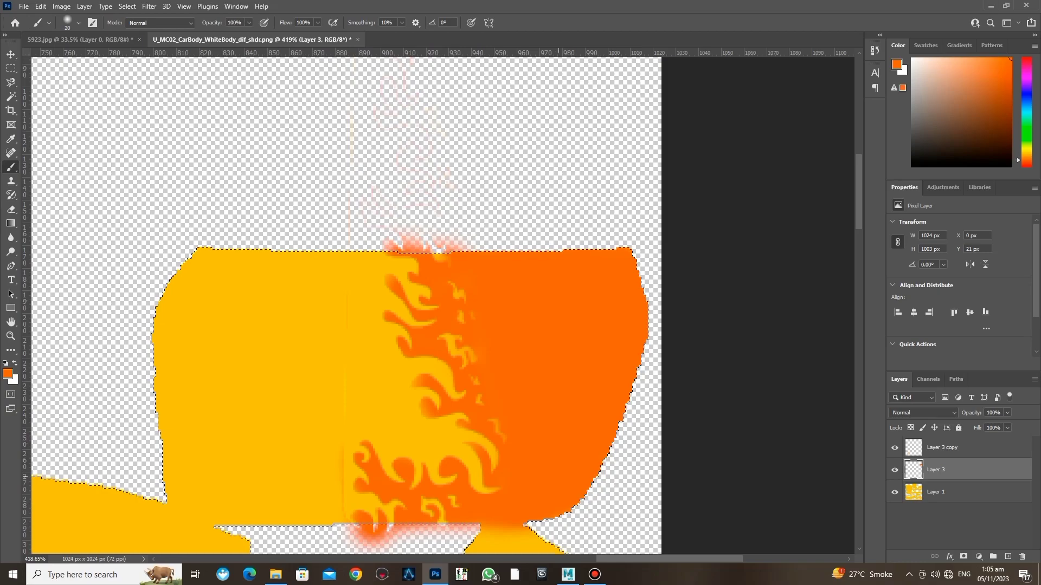
Step: Erase the copied flame's pixels inside the selection and paint orange beside the lower-left flames
scroll(645, 330, down, 4)
scroll(645, 330, down, 4)
scroll(644, 329, down, 1)
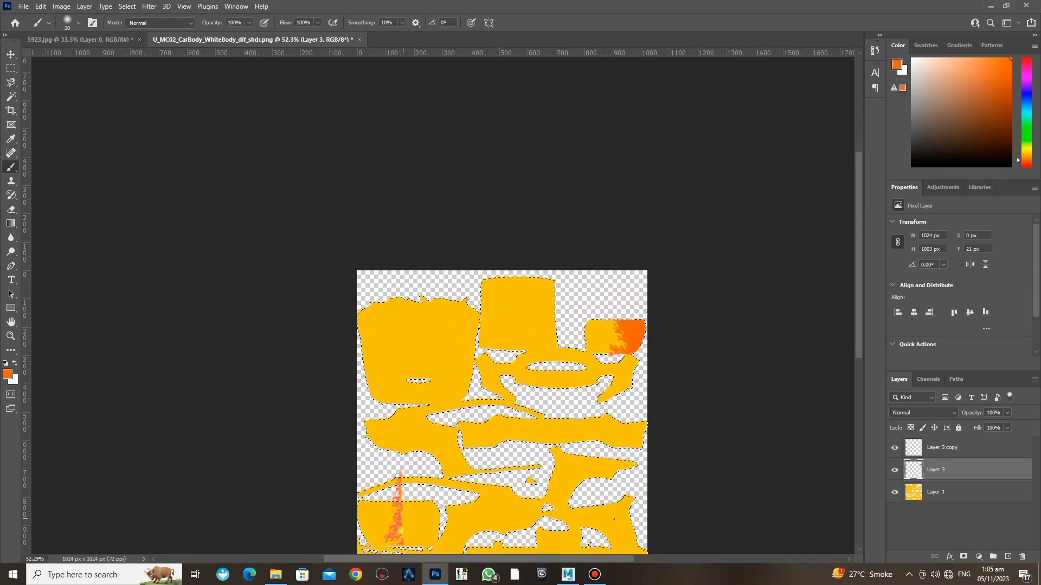
scroll(396, 488, up, 3)
scroll(397, 488, up, 1)
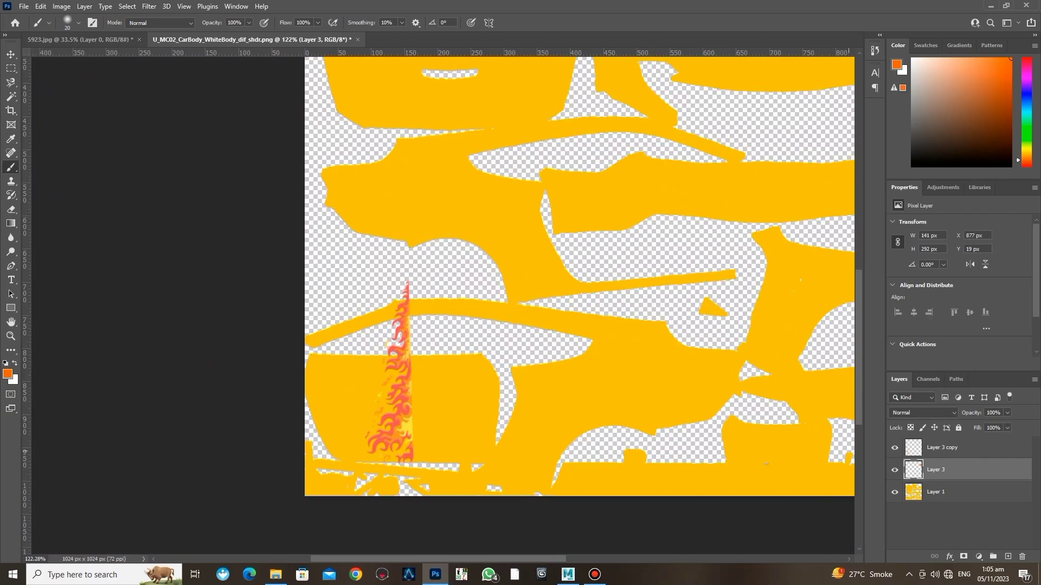
scroll(388, 416, up, 3)
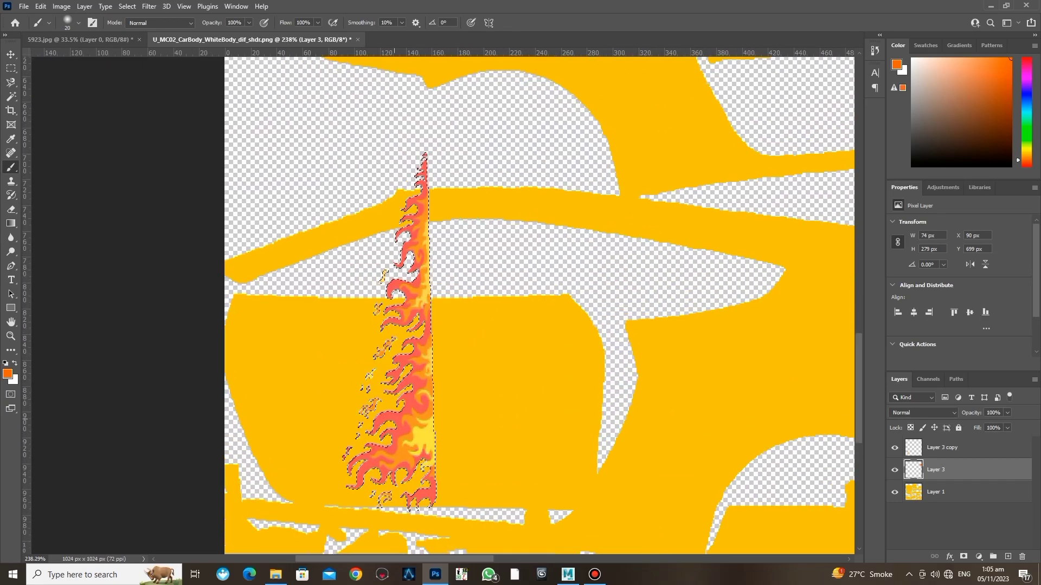
key(alt+bracketright)
key(Delete)
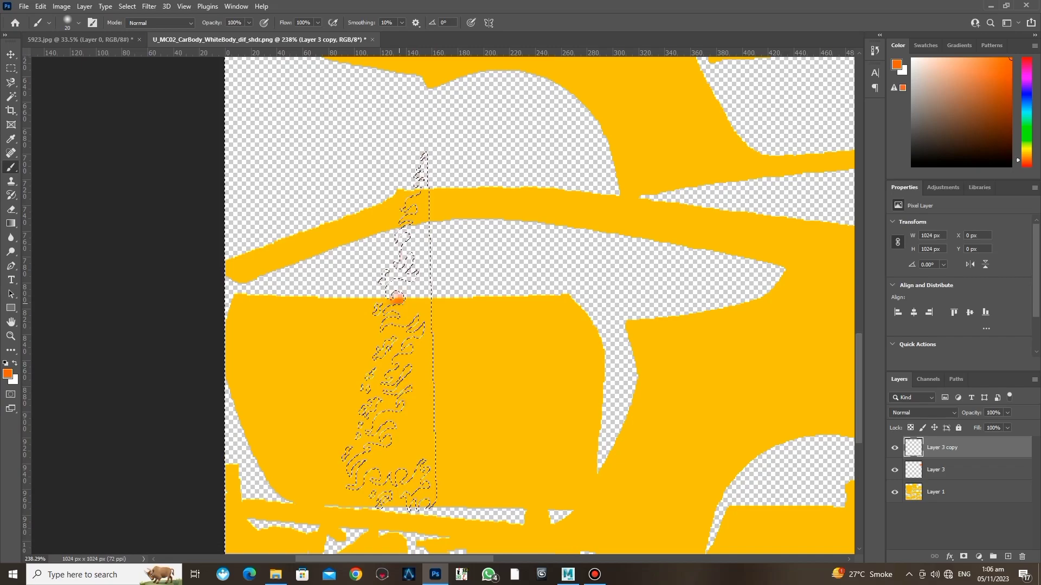
drag(397, 297, 358, 313)
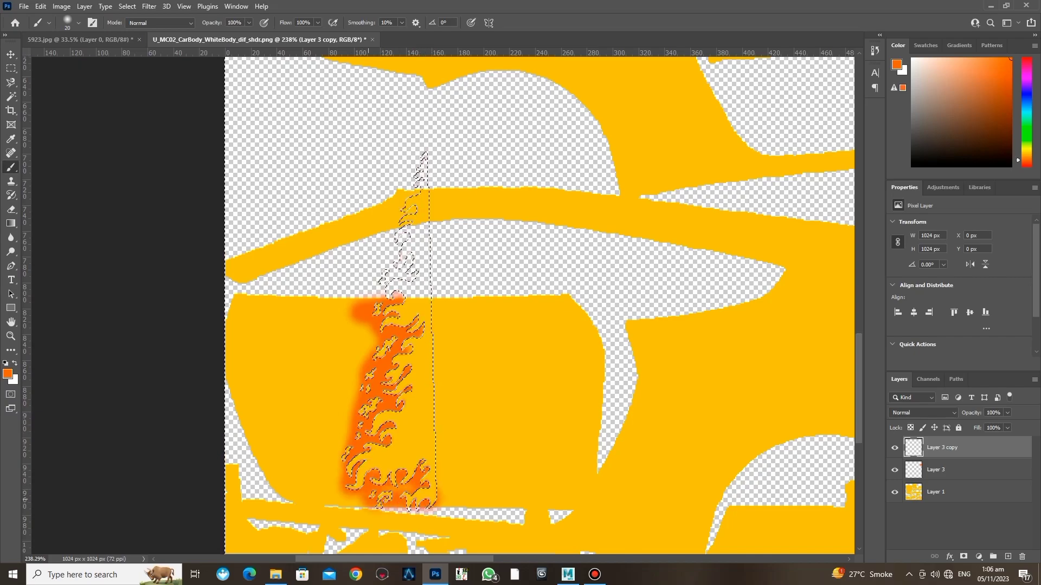
drag(361, 502, 310, 496)
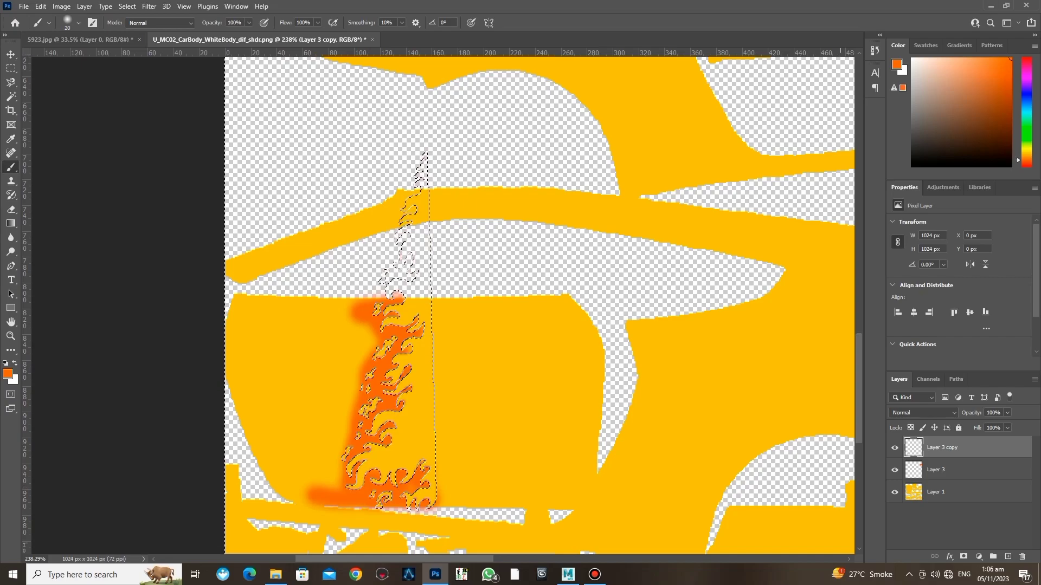
Step: Paint the rest of the lower-left panel orange, touching up the pale strip at the flame edge
ctrl+click(913, 492)
mouse_move(361, 308)
mouse_down()
mouse_move(241, 305)
mouse_move(268, 444)
mouse_up()
key(bracketright)
key(bracketright)
key(bracketright)
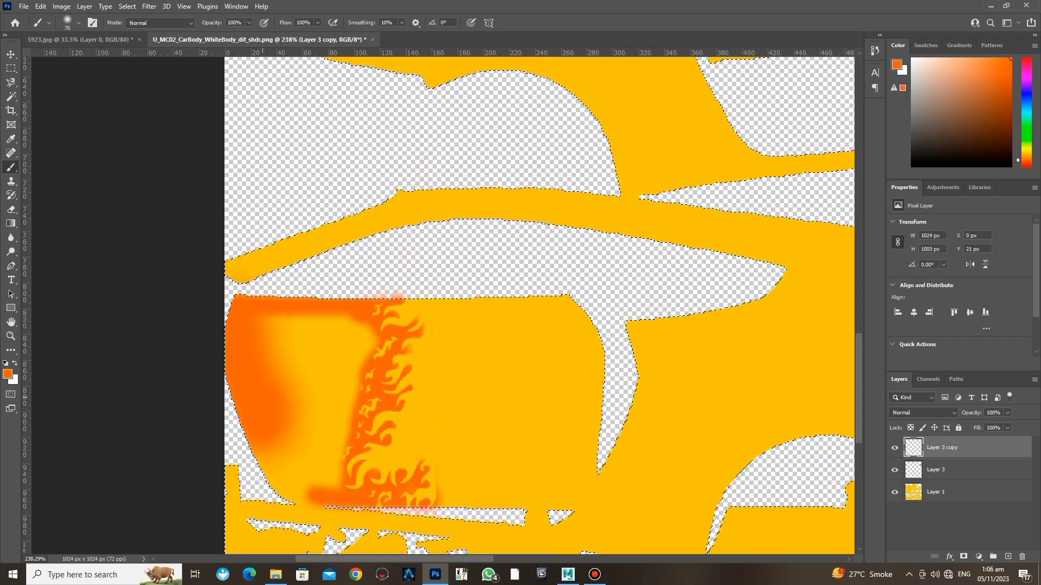
mouse_move(282, 357)
mouse_down()
mouse_move(347, 325)
mouse_move(287, 444)
mouse_move(336, 396)
mouse_up()
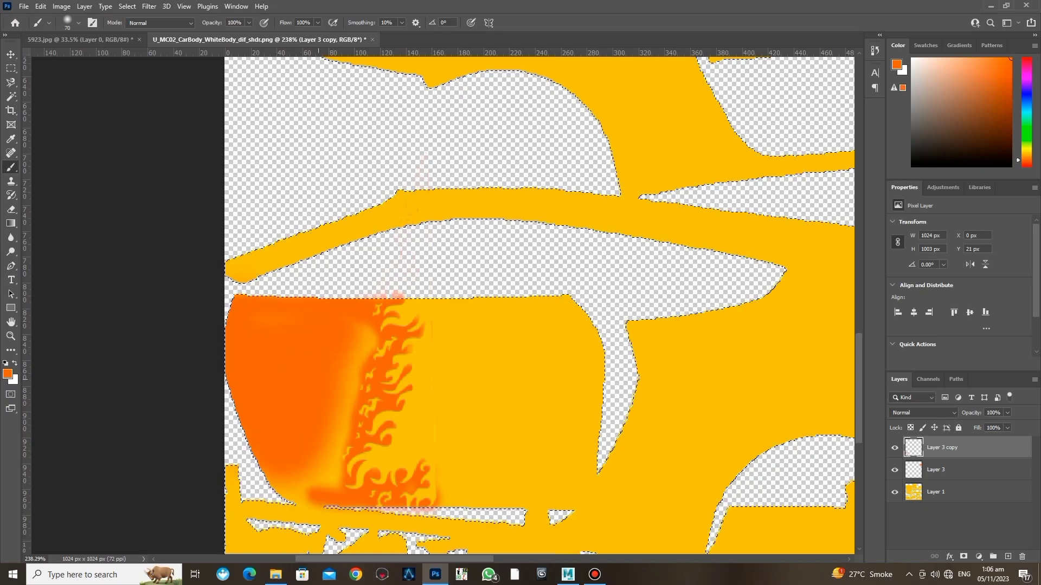
key(bracketleft)
key(bracketleft)
key(bracketleft)
mouse_move(364, 330)
mouse_down()
mouse_move(328, 472)
mouse_move(287, 490)
mouse_move(260, 461)
mouse_up()
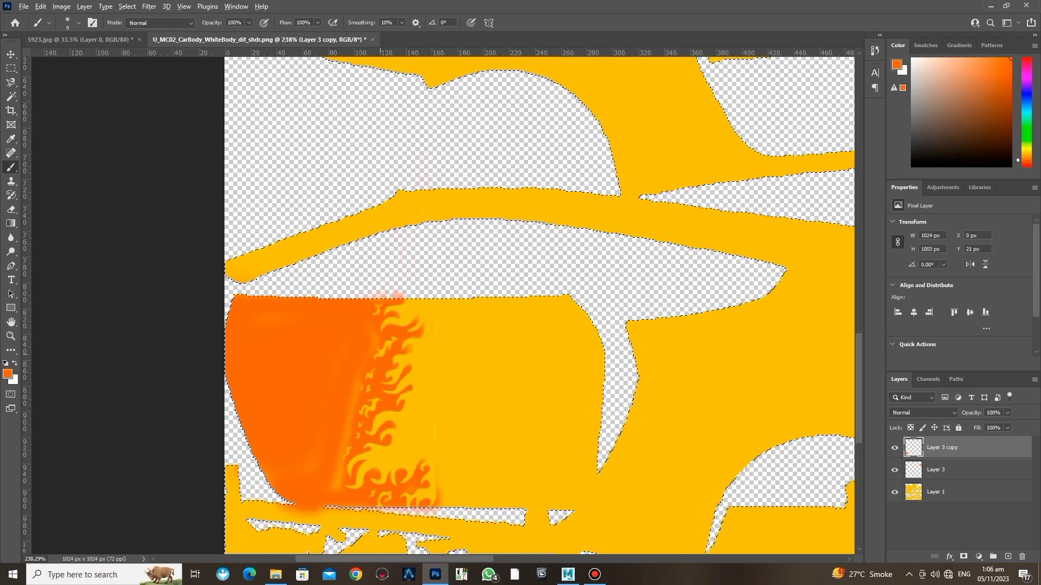
key(bracketleft)
key(bracketleft)
key(bracketleft)
scroll(374, 352, up, 3)
drag(368, 325, 370, 343)
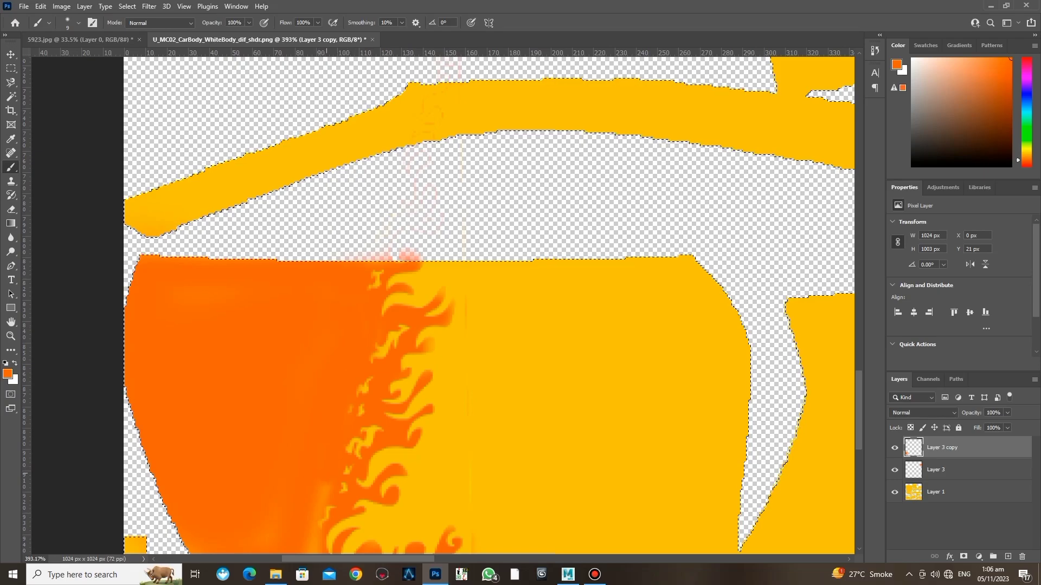
scroll(315, 304, down, 3)
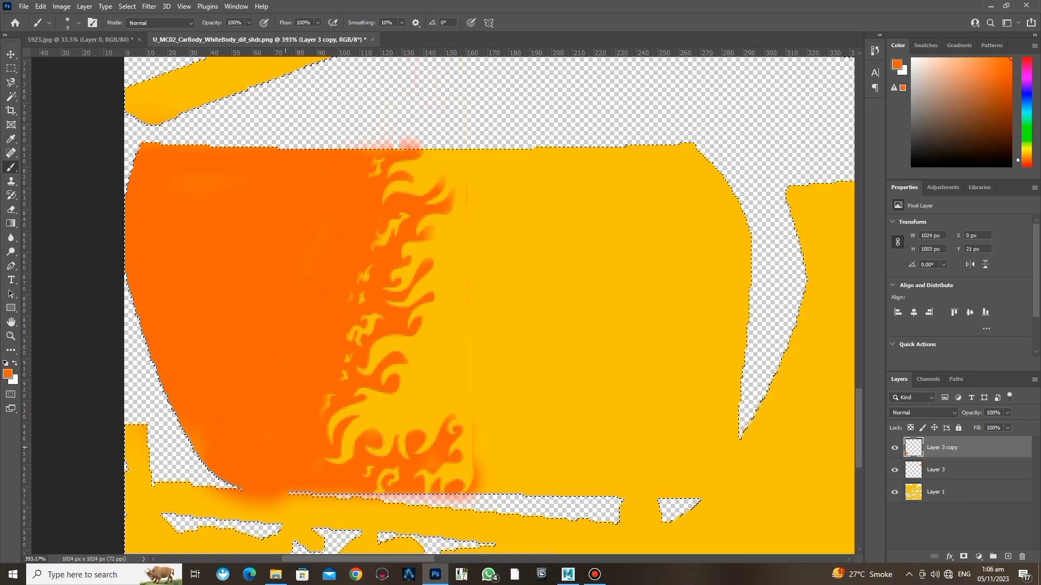
scroll(293, 444, down, 3)
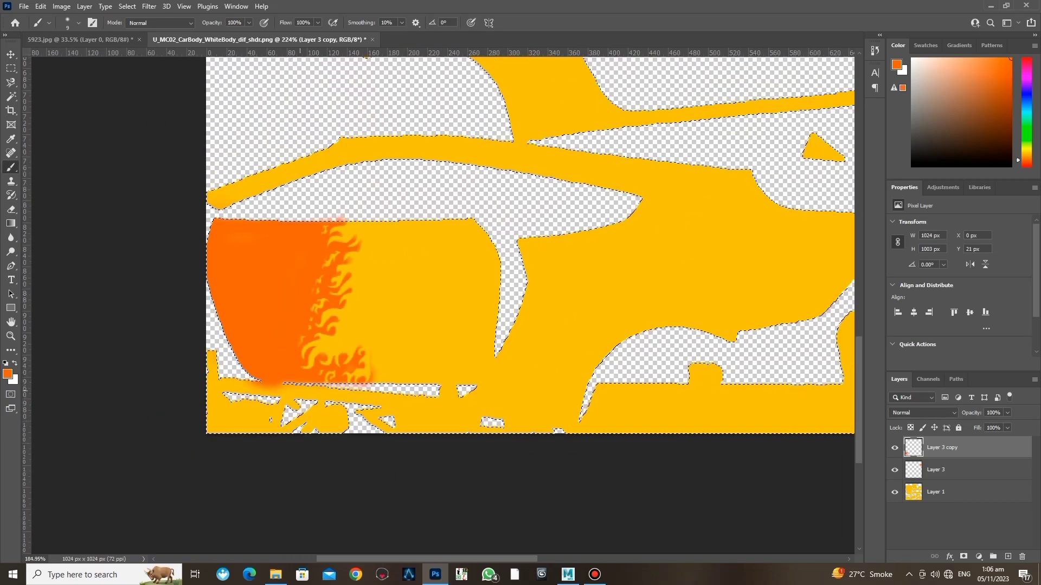
scroll(163, 407, down, 2)
Step: Merge the flame layers and check the orange flame decal on the car's side in Maya
key(v)
key(ctrl+e)
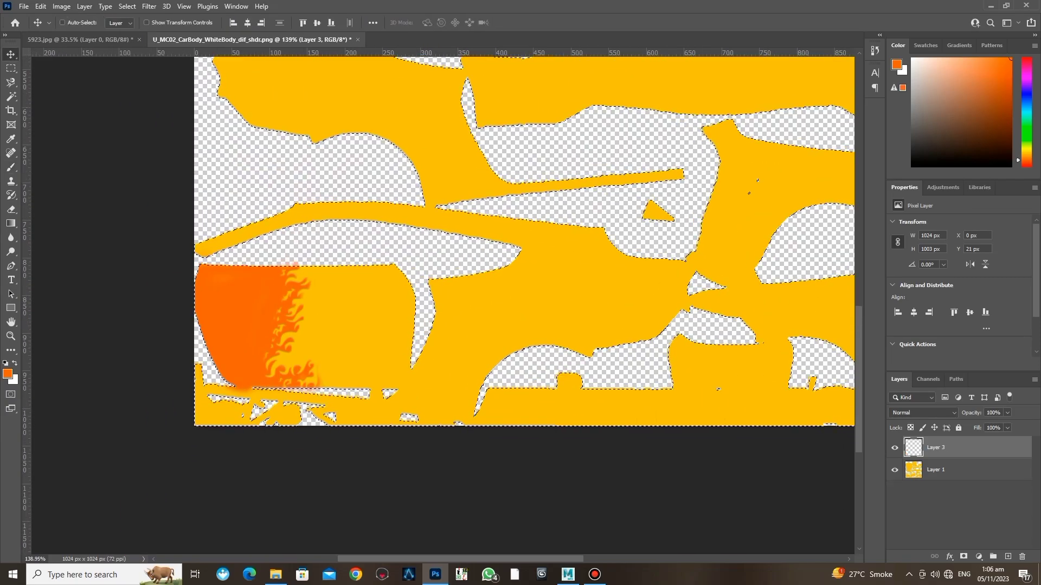
key(alt+Tab)
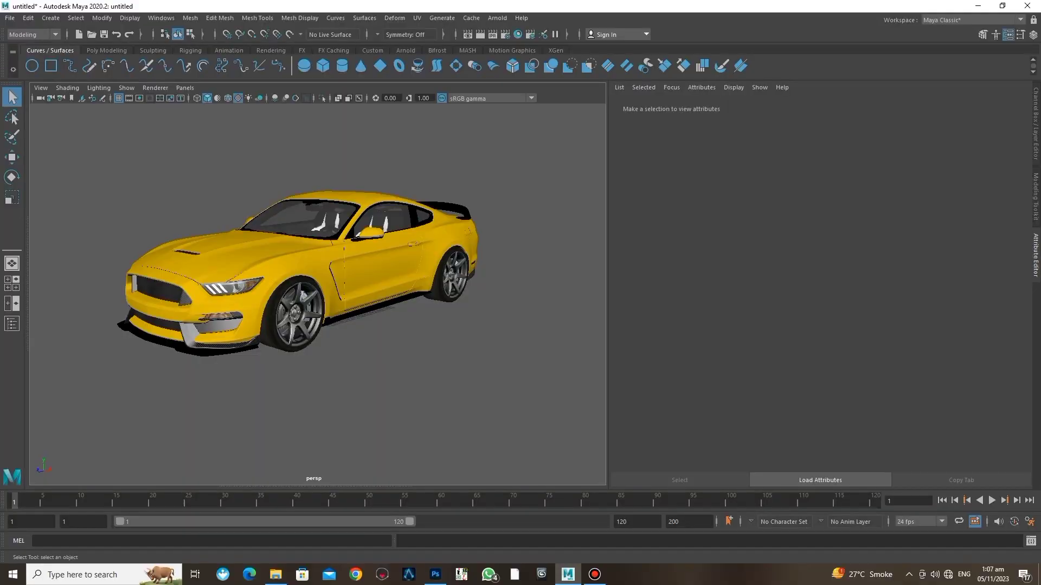
drag(325, 379, 477, 379)
click(325, 407)
Step: Back in Photoshop, pick the Quick Selection tool from the toolbar flyout
key(alt+Tab)
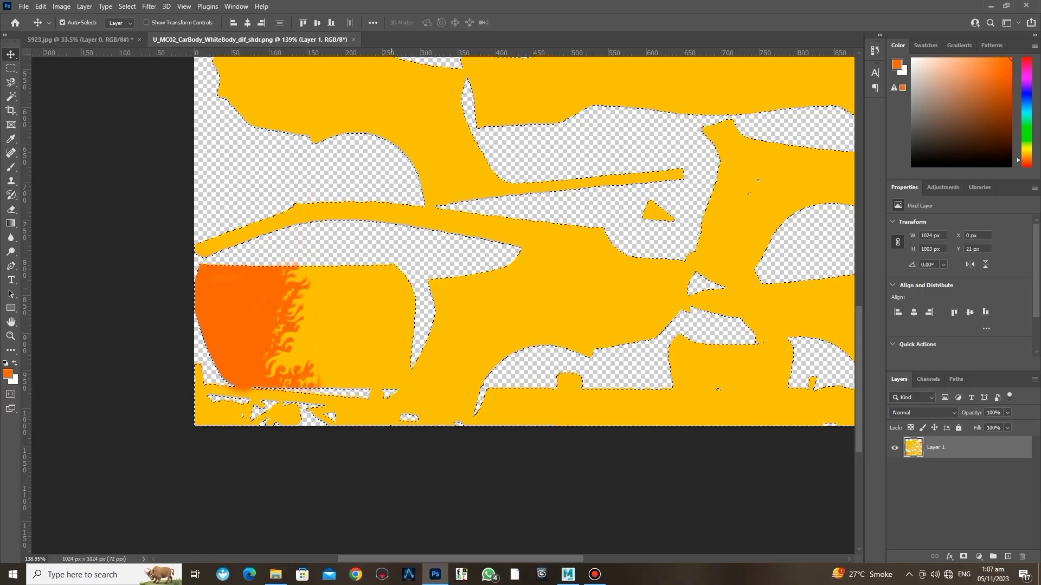
right_click(11, 96)
click(36, 106)
Step: Paint the selected body part orange with the brush
key(ctrl+d)
alt+scroll(81, 216, down, 2)
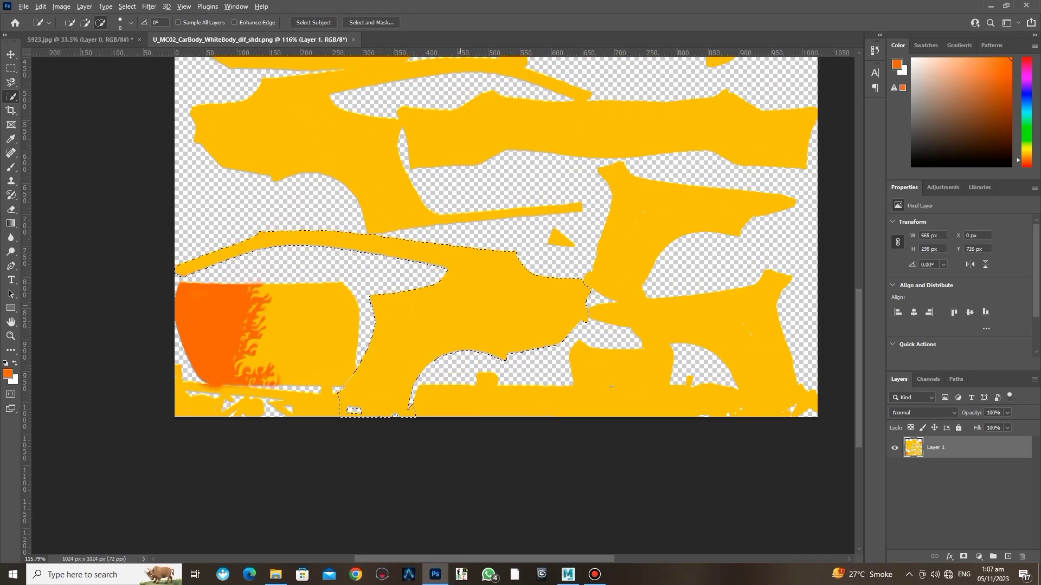
scroll(459, 301, up, 2)
key(b)
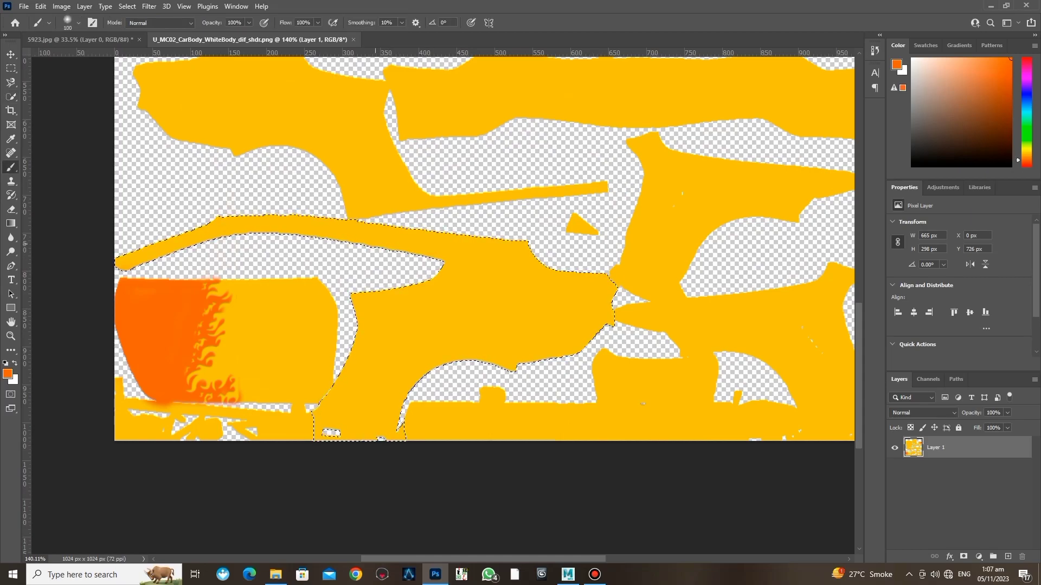
mouse_move(455, 260)
mouse_down()
mouse_move(586, 301)
mouse_move(509, 334)
mouse_move(433, 323)
mouse_move(374, 331)
mouse_move(353, 391)
mouse_up()
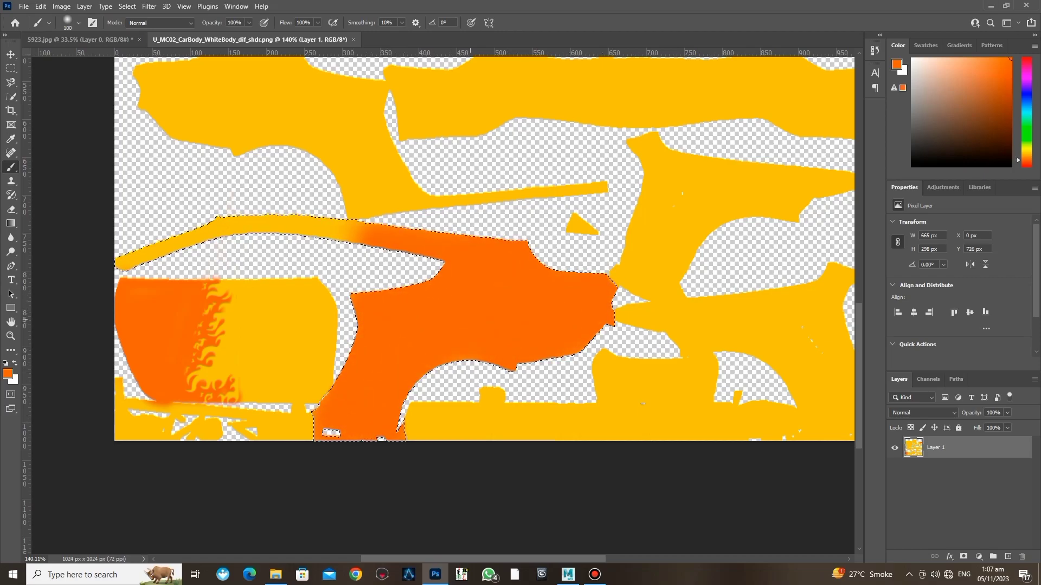
alt+scroll(374, 260, down, 5)
alt+scroll(374, 260, up, 3)
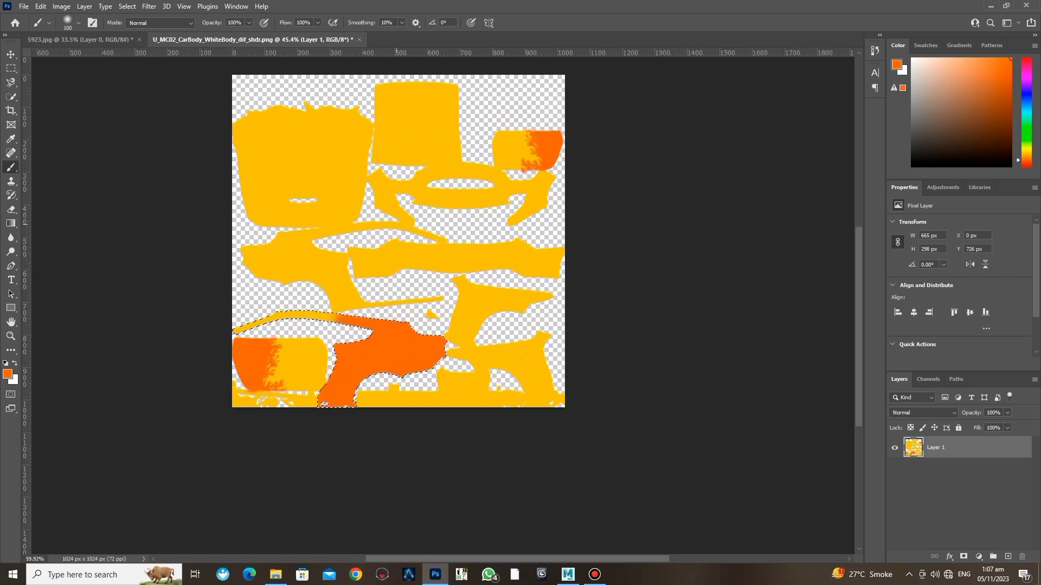
key(l)
Step: Select the left-middle panel with Quick Selection and paint it orange
key(w)
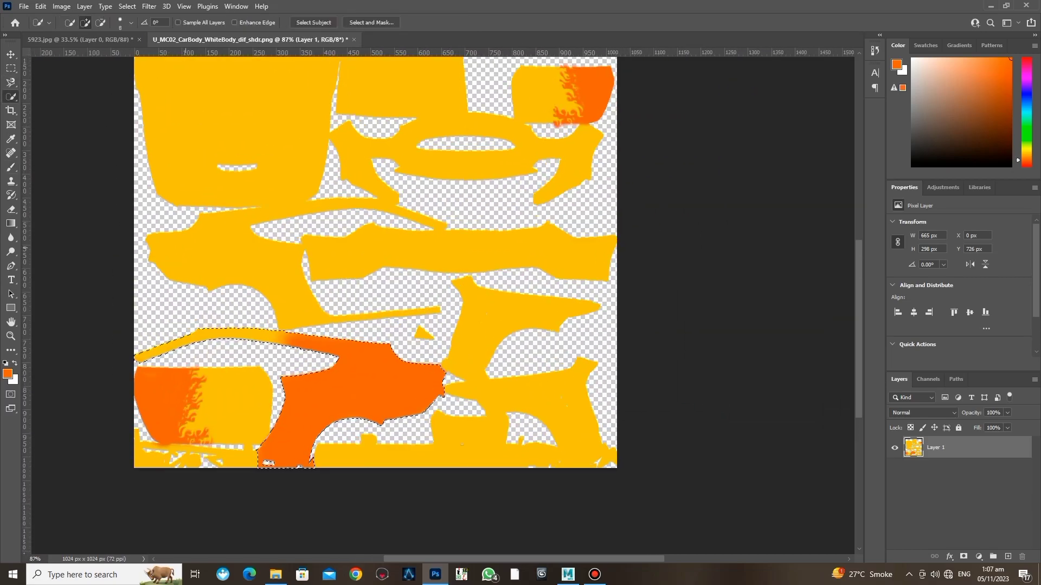
alt+scroll(271, 273, up, 3)
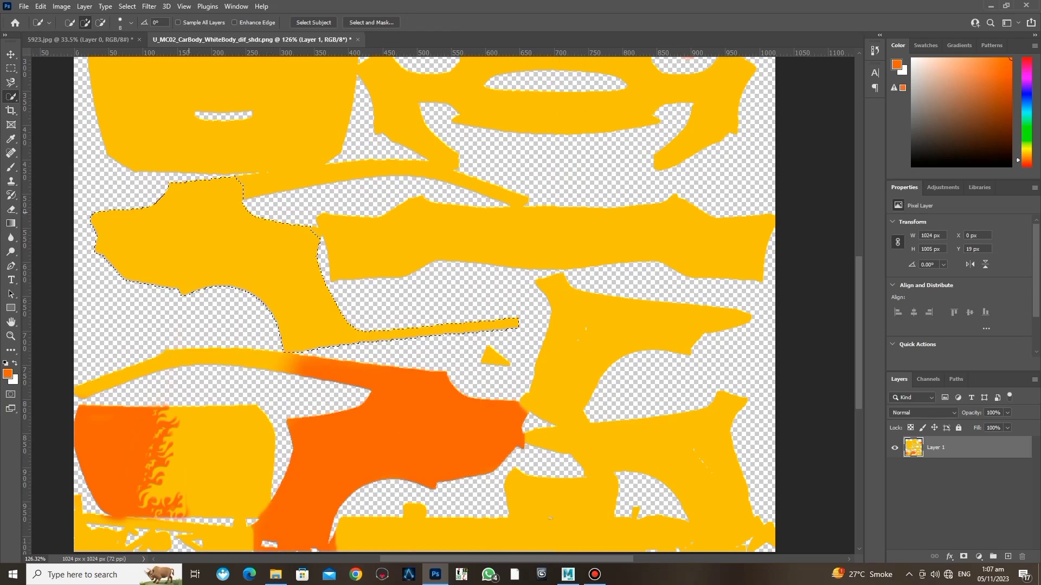
key(b)
mouse_move(211, 203)
mouse_down()
mouse_move(135, 233)
mouse_move(189, 266)
mouse_move(244, 260)
mouse_move(326, 325)
mouse_move(515, 324)
mouse_move(304, 334)
mouse_move(298, 244)
mouse_up()
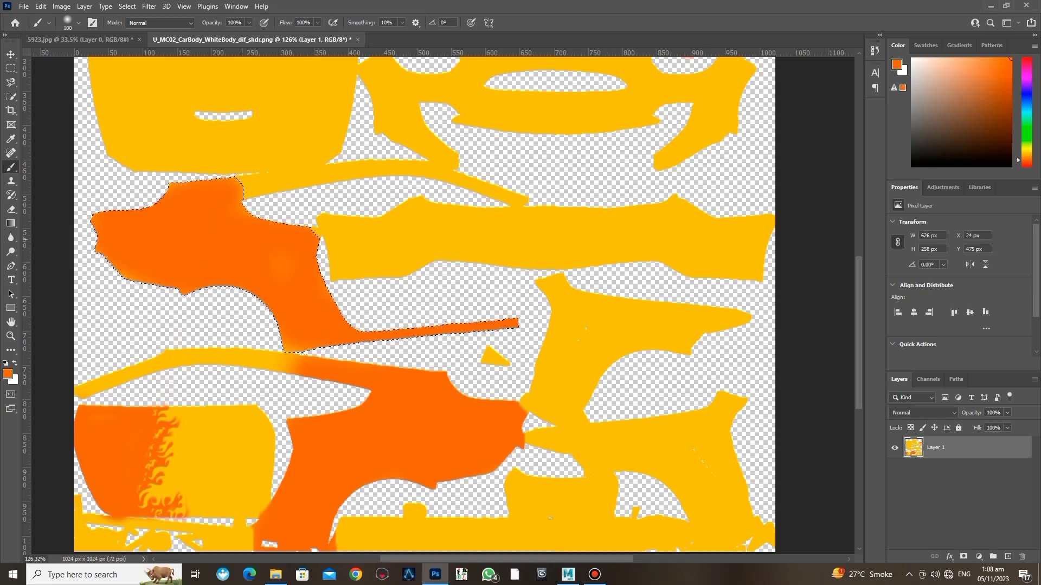
scroll(298, 222, up, 3)
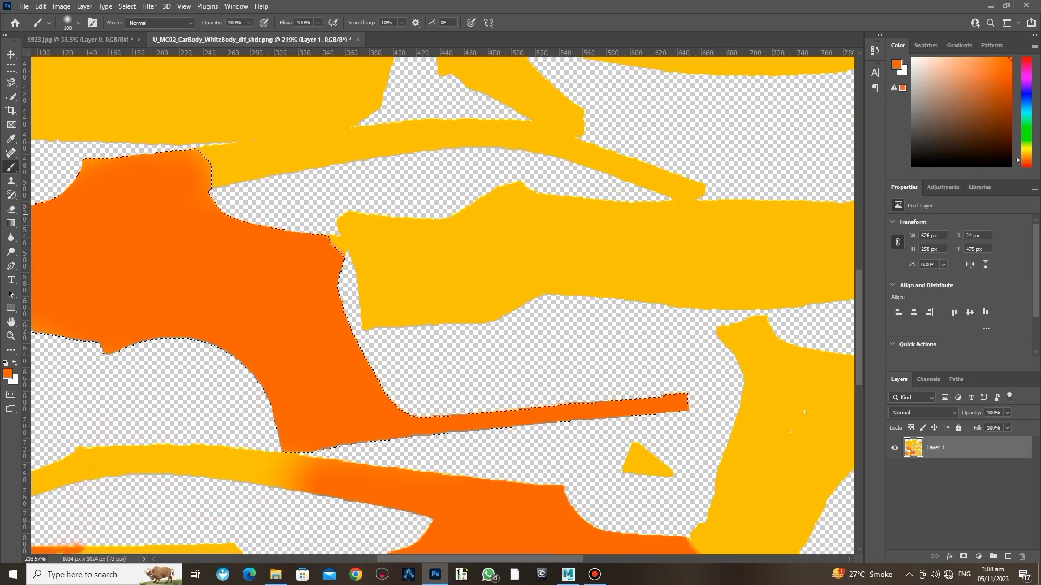
scroll(298, 222, up, 3)
Step: Cover the pale gradient near the panel's notch with orange at high zoom
key(w)
scroll(372, 263, up, 3)
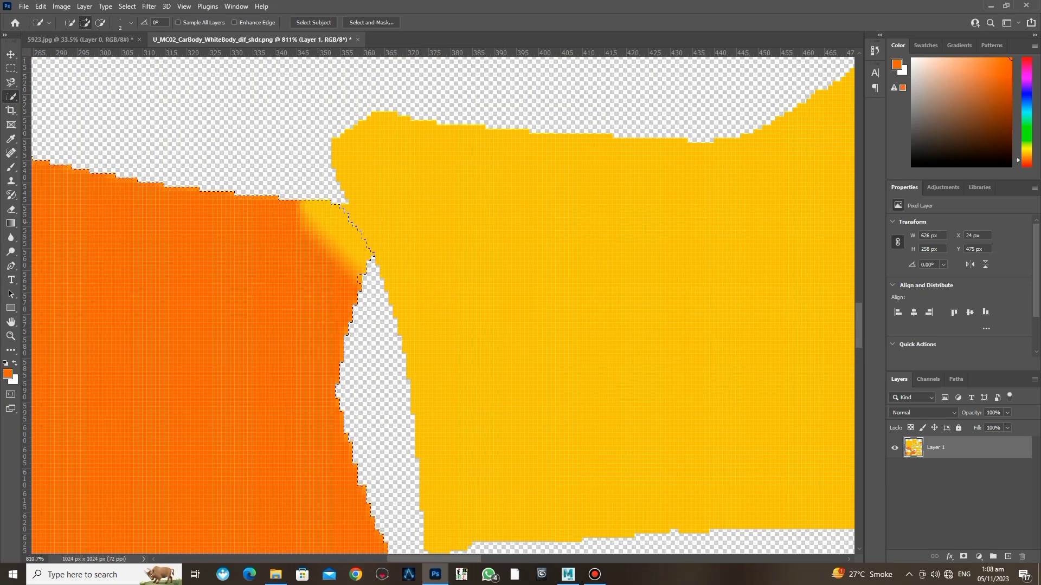
key(b)
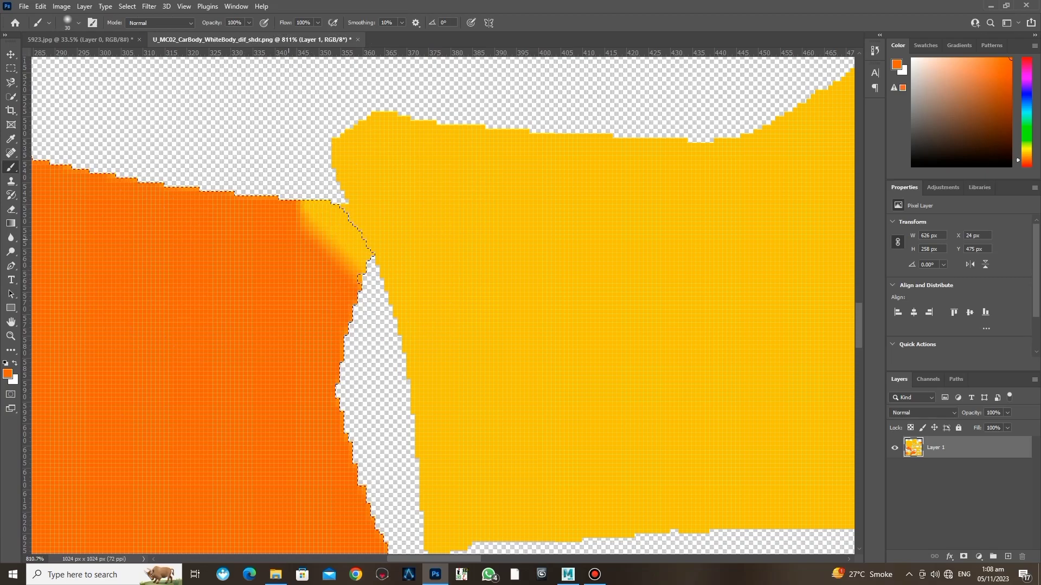
drag(302, 239, 325, 251)
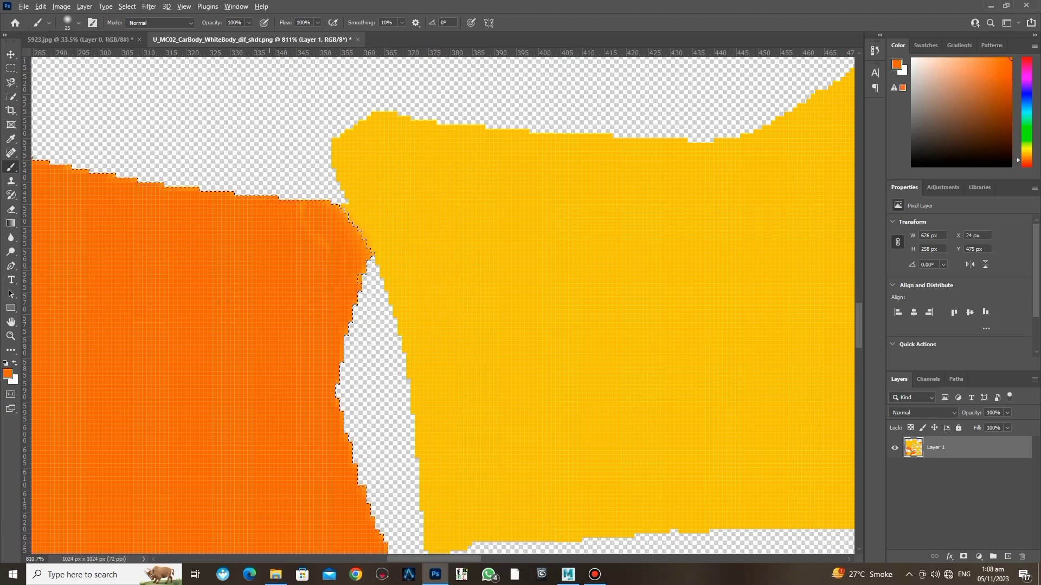
scroll(433, 304, down, 5)
scroll(433, 303, down, 3)
Step: Paint the thin upper strip orange with a soft fade into yellow, then deselect
key(w)
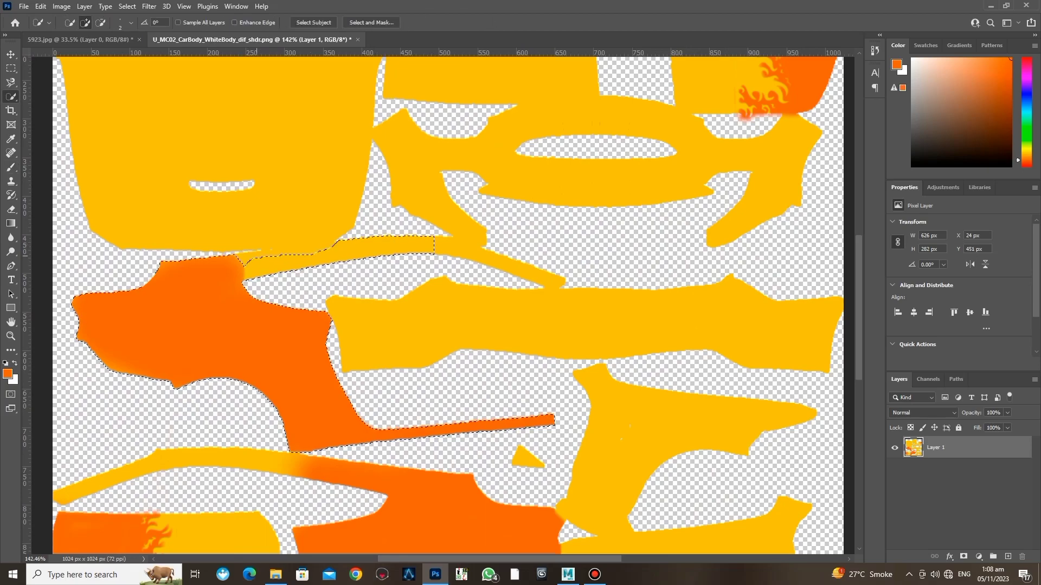
key(b)
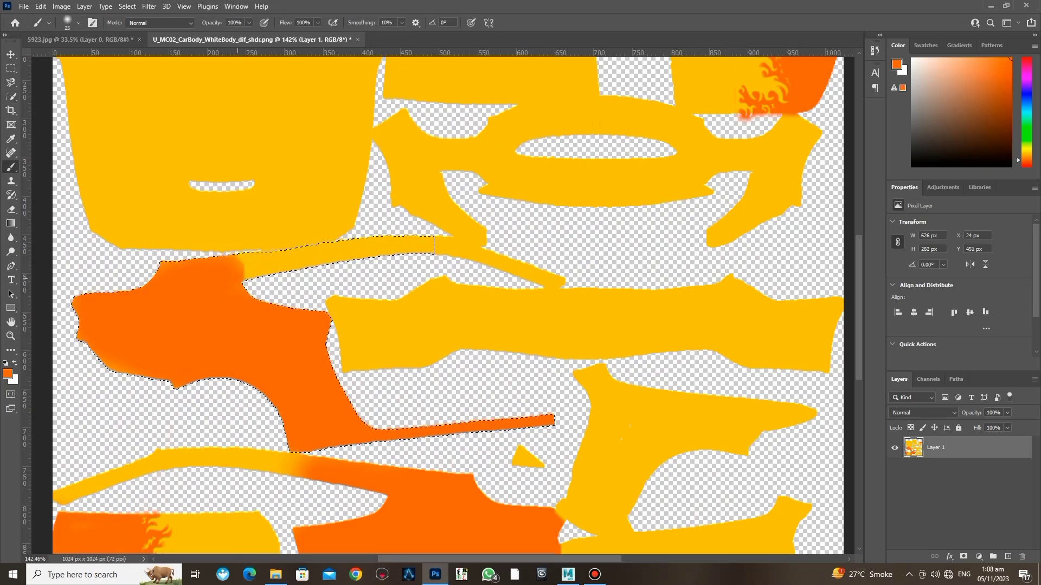
drag(355, 249, 320, 247)
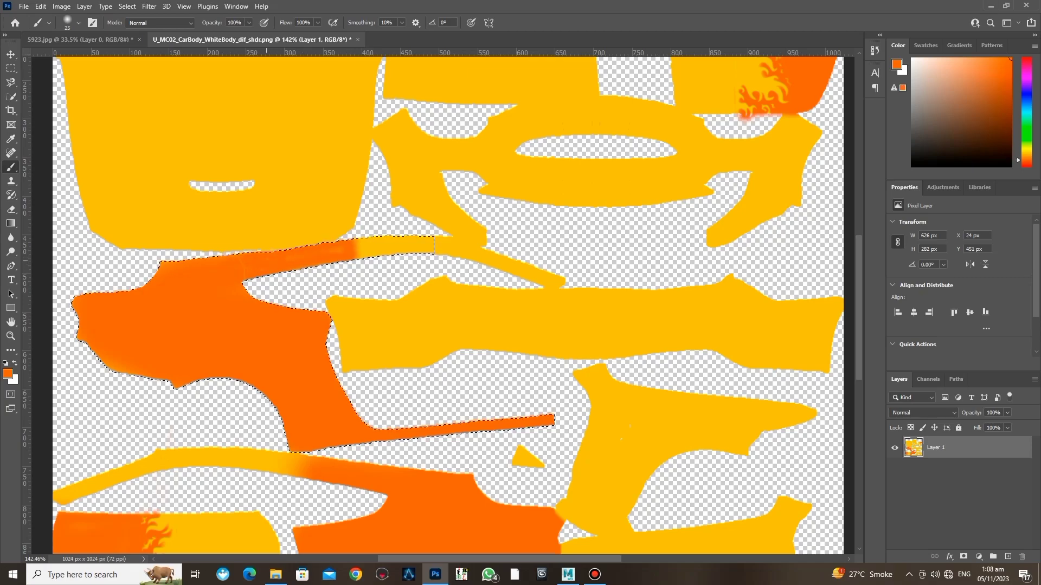
key(ctrl+d)
scroll(251, 270, up, 3)
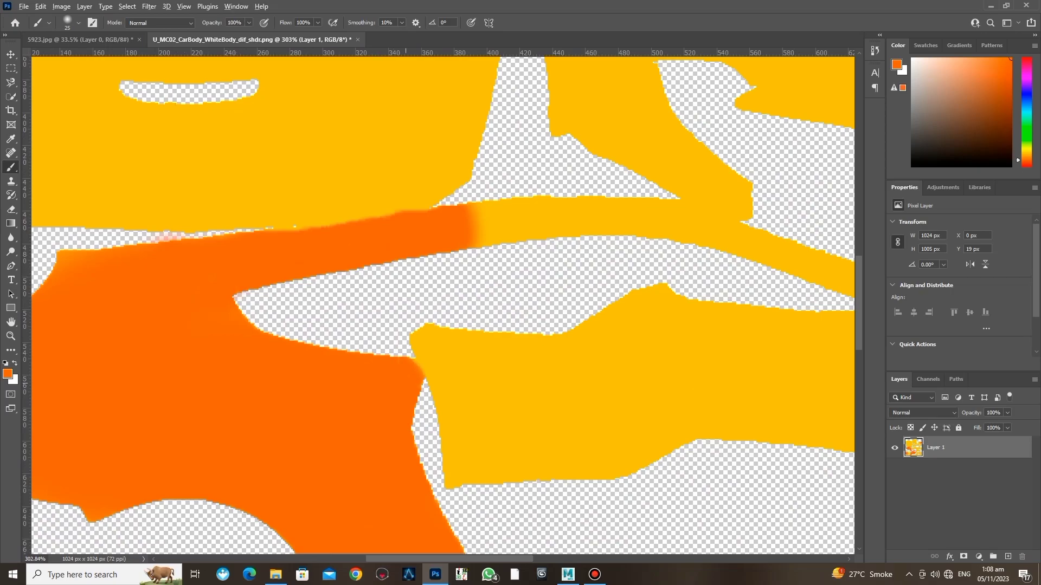
scroll(409, 386, up, 3)
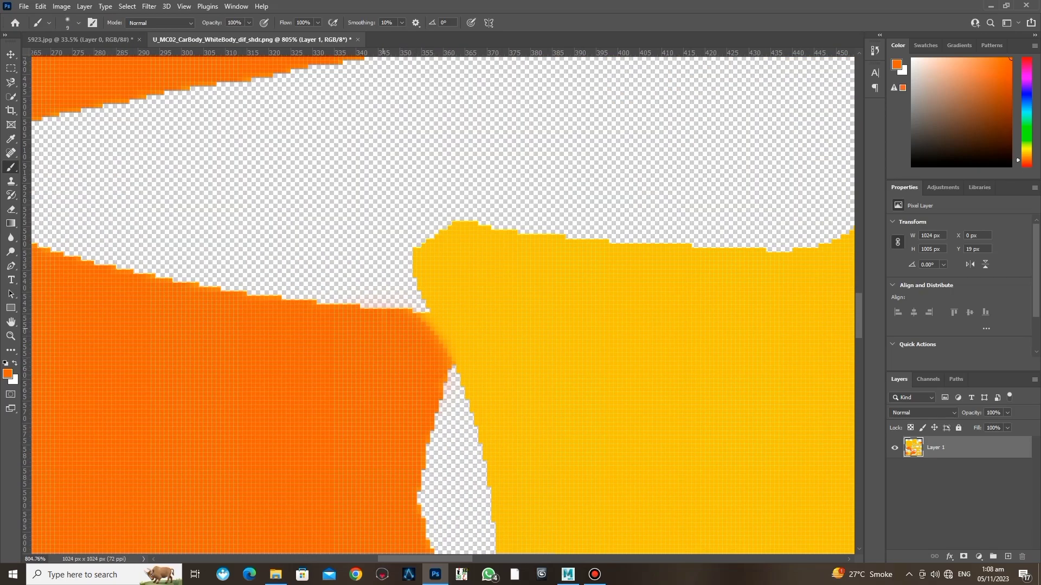
scroll(423, 434, down, 5)
scroll(423, 434, down, 3)
scroll(423, 434, up, 3)
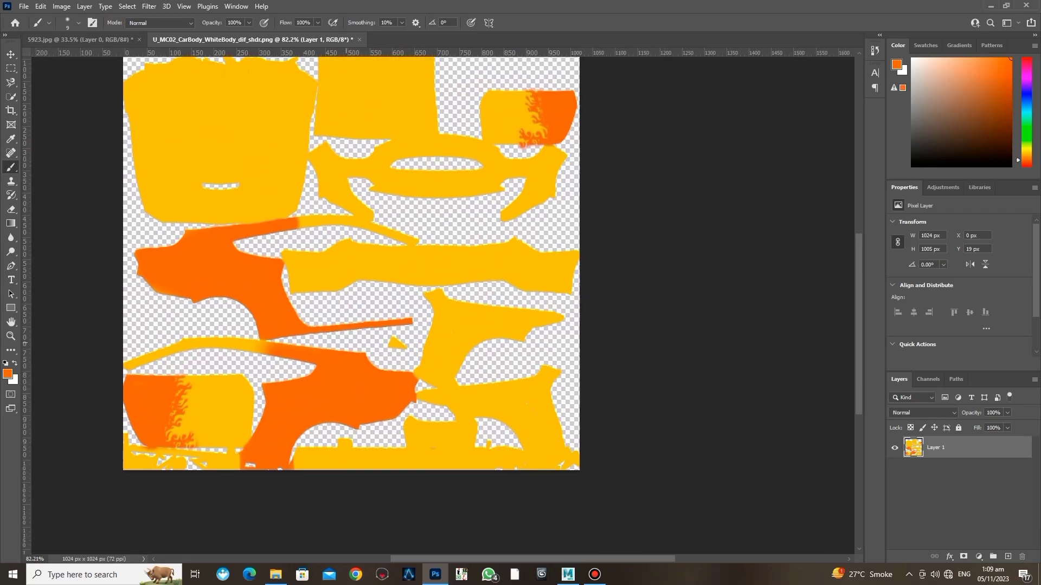
scroll(347, 271, right, 1)
Step: Select the long middle band with Quick Selection and paint it orange
key(w)
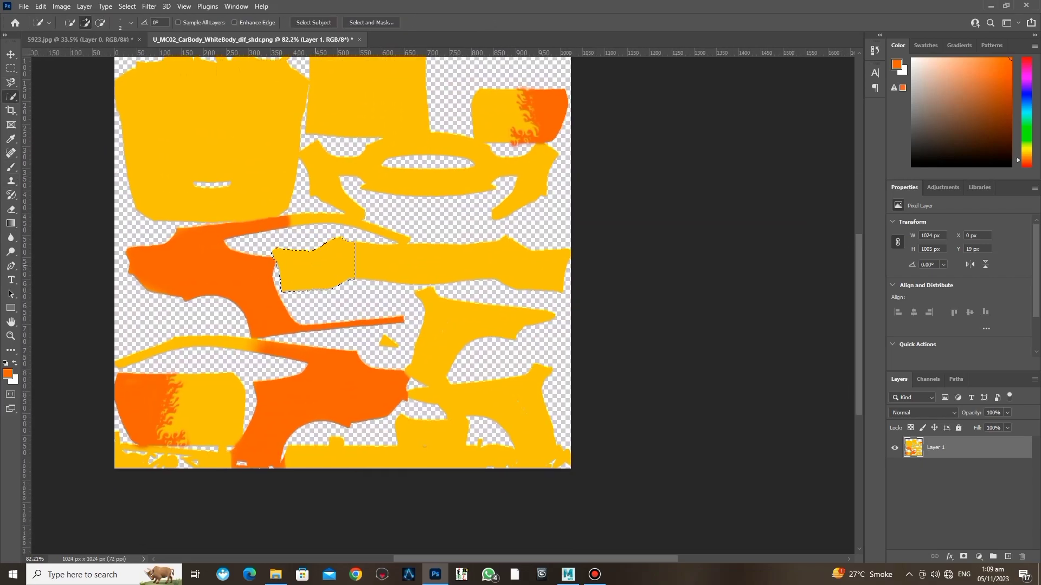
scroll(404, 239, up, 3)
scroll(391, 227, up, 1)
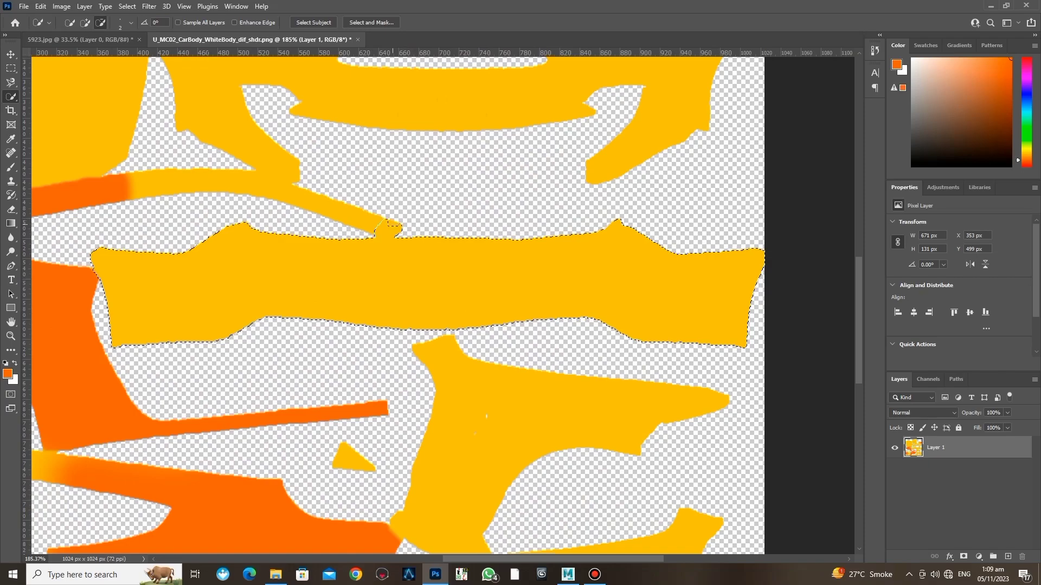
key(b)
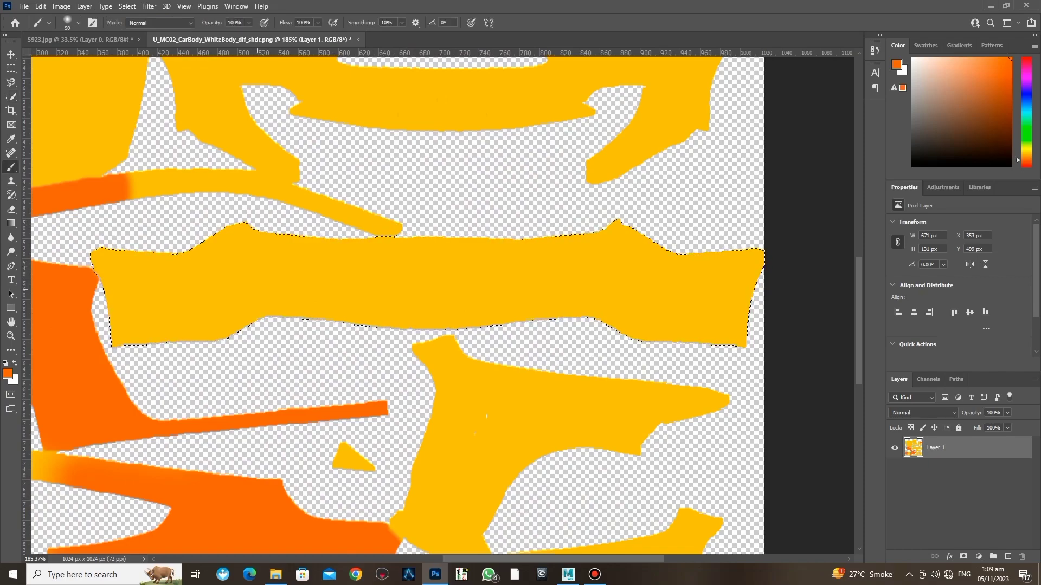
mouse_move(103, 260)
mouse_down()
mouse_move(130, 336)
mouse_move(271, 255)
mouse_move(623, 255)
mouse_move(732, 336)
mouse_move(358, 320)
mouse_move(163, 287)
mouse_move(705, 288)
mouse_move(737, 326)
mouse_up()
scroll(398, 304, down, 3)
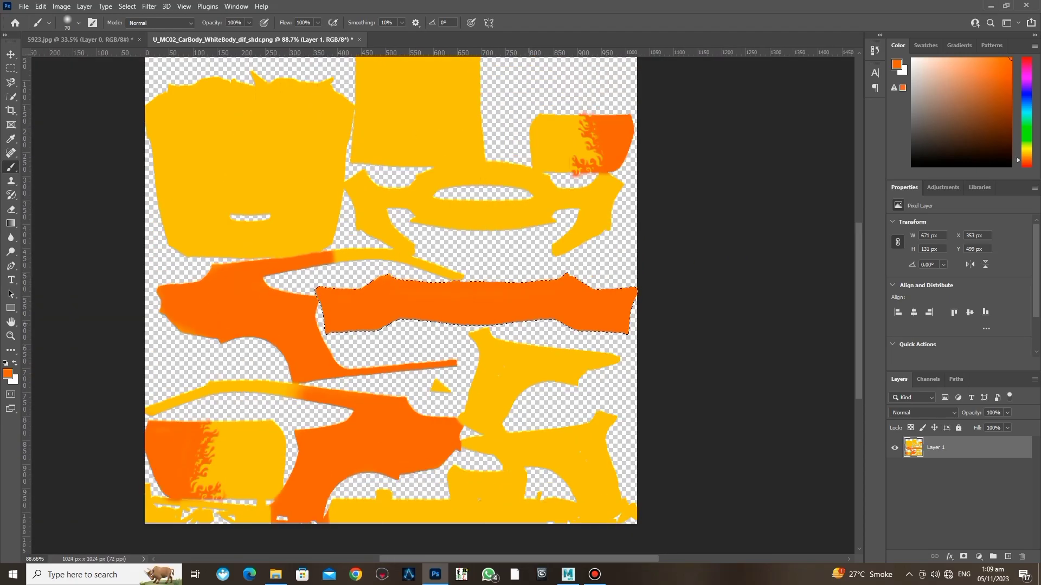
Step: Select the bottom yellow band and paint most of it orange, then switch to Maya
key(w)
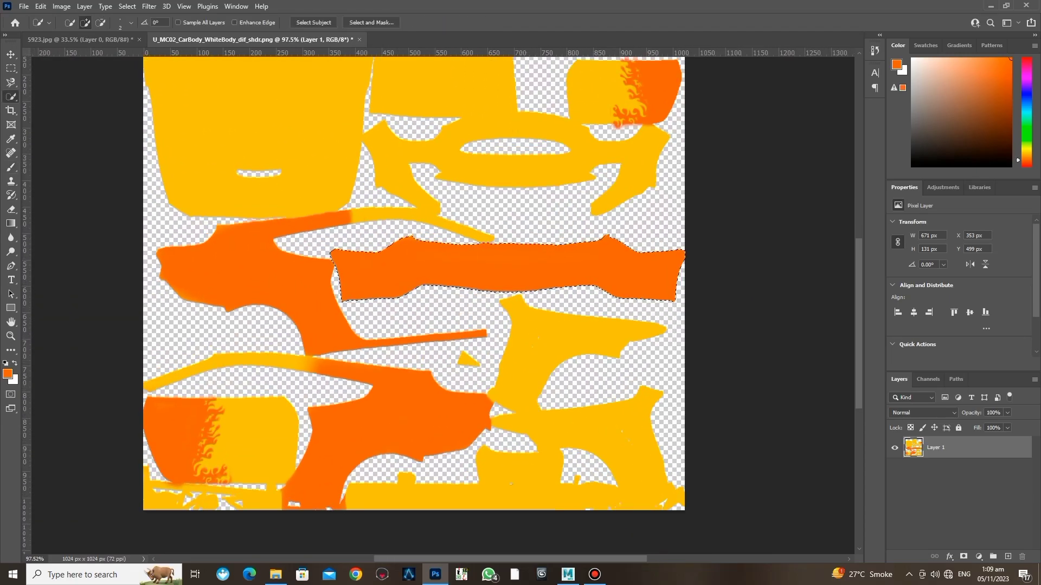
scroll(527, 503, up, 2)
click(503, 477)
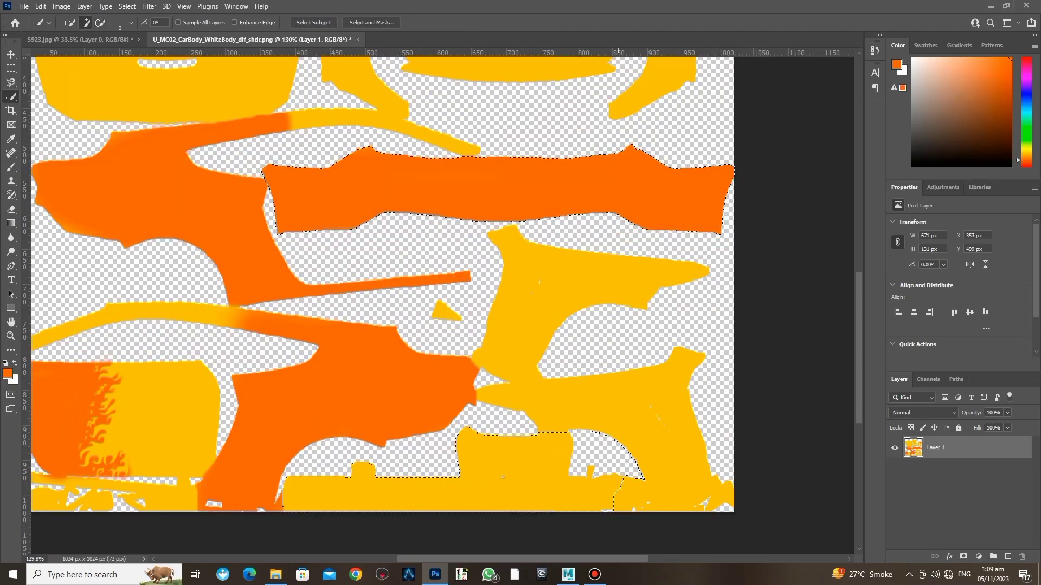
key(ctrl+d)
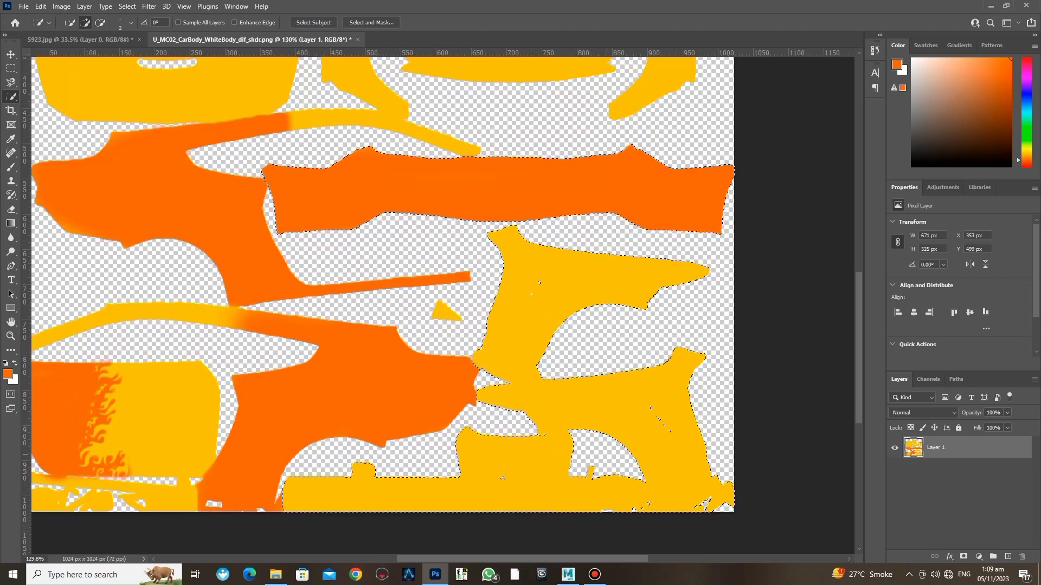
click(503, 477)
key(b)
drag(575, 461, 591, 505)
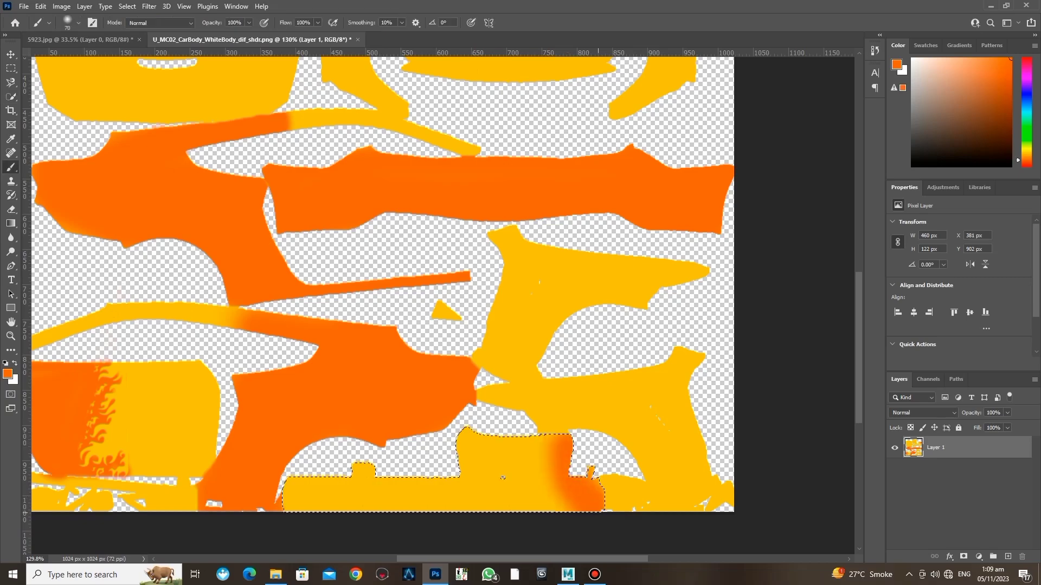
mouse_move(471, 439)
mouse_down()
mouse_move(531, 458)
mouse_move(542, 488)
mouse_move(450, 498)
mouse_move(347, 490)
mouse_up()
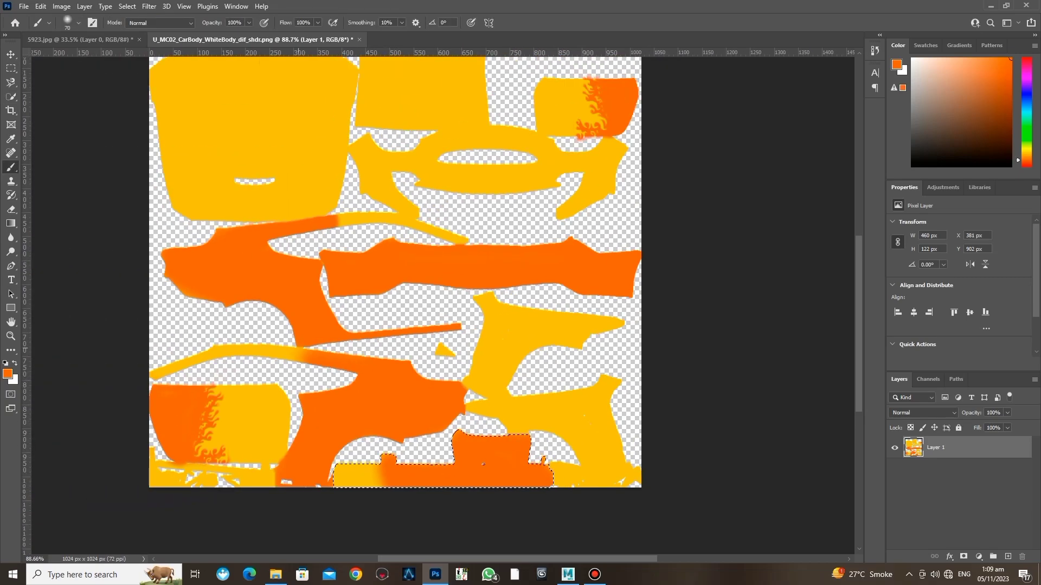
scroll(503, 477, down, 1)
key(alt+Tab)
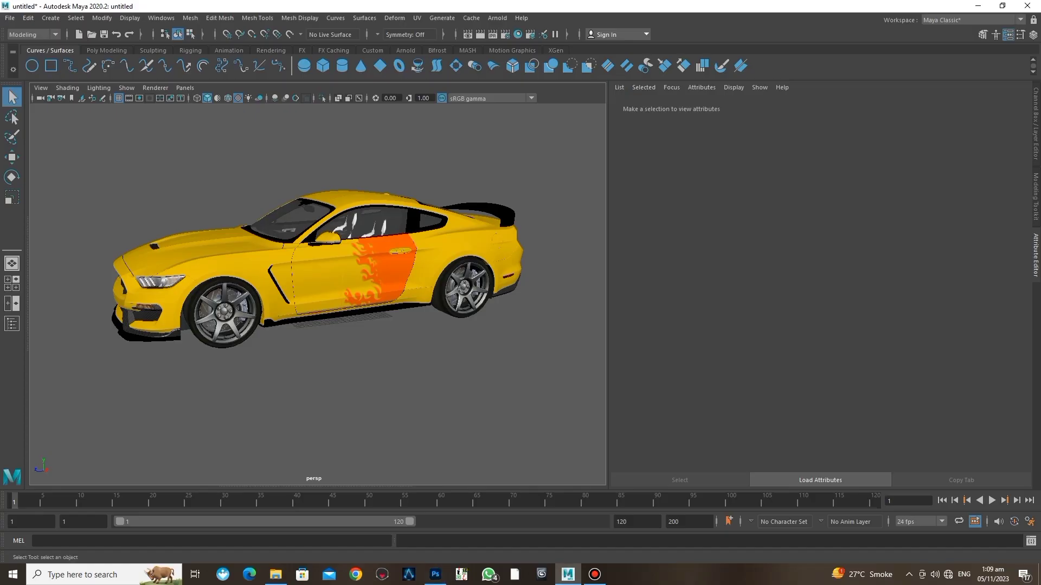
Step: Reload the car body's texture in Maya and orbit to check the orange rear with flames, then return to Photoshop
click(336, 266)
click(1007, 229)
click(717, 271)
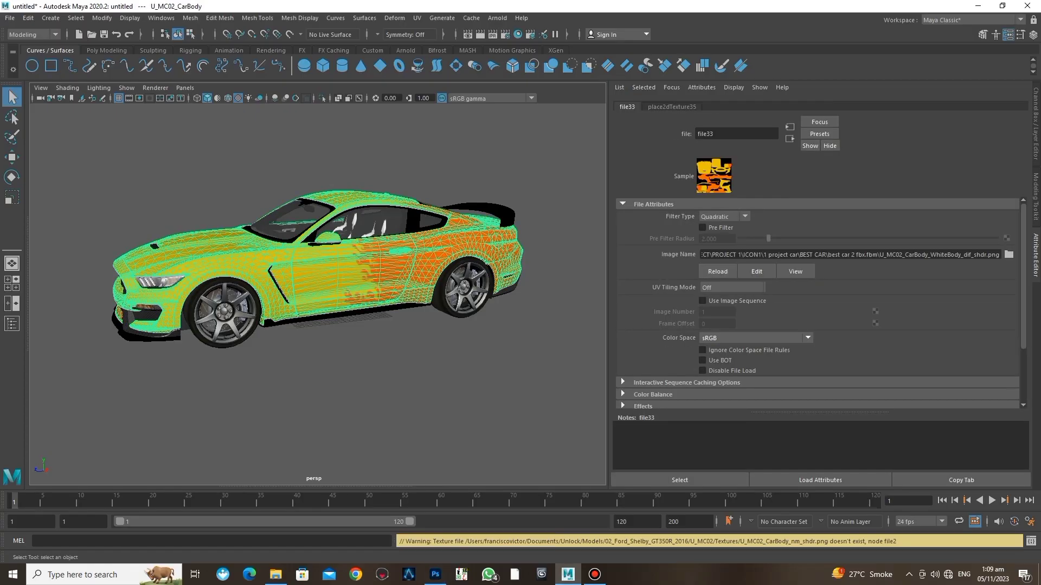
drag(325, 271, 434, 271)
click(488, 412)
drag(326, 271, 217, 271)
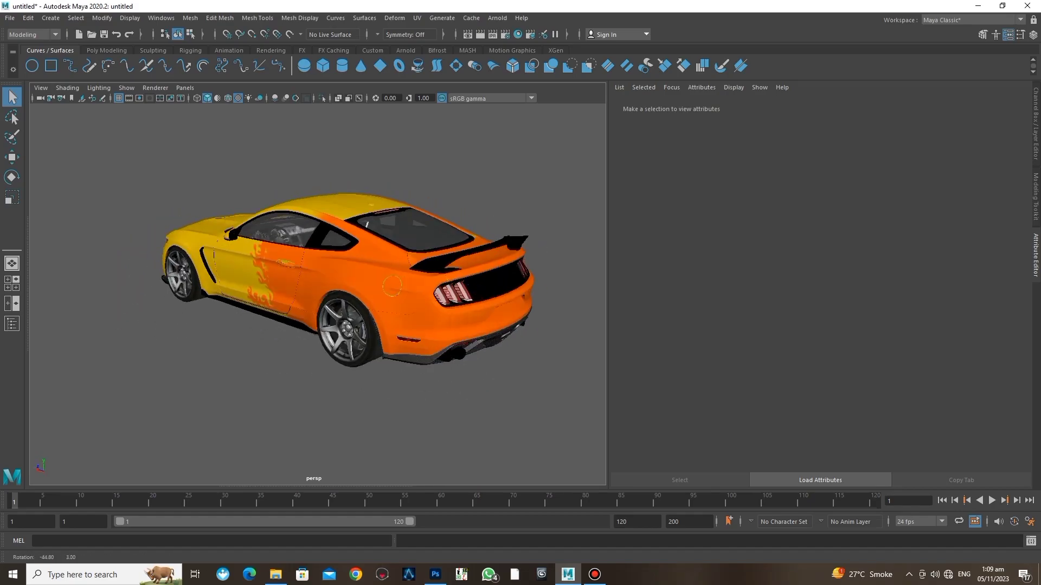
mouse_move(326, 271)
mouse_down()
mouse_move(379, 271)
mouse_move(326, 271)
mouse_up()
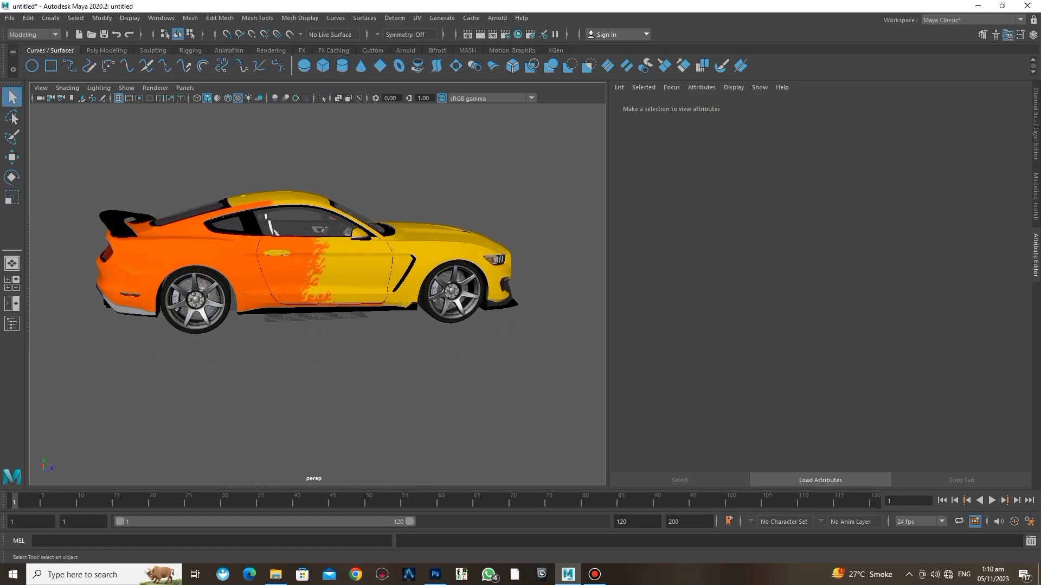
key(alt+Tab)
scroll(592, 413, up, 3)
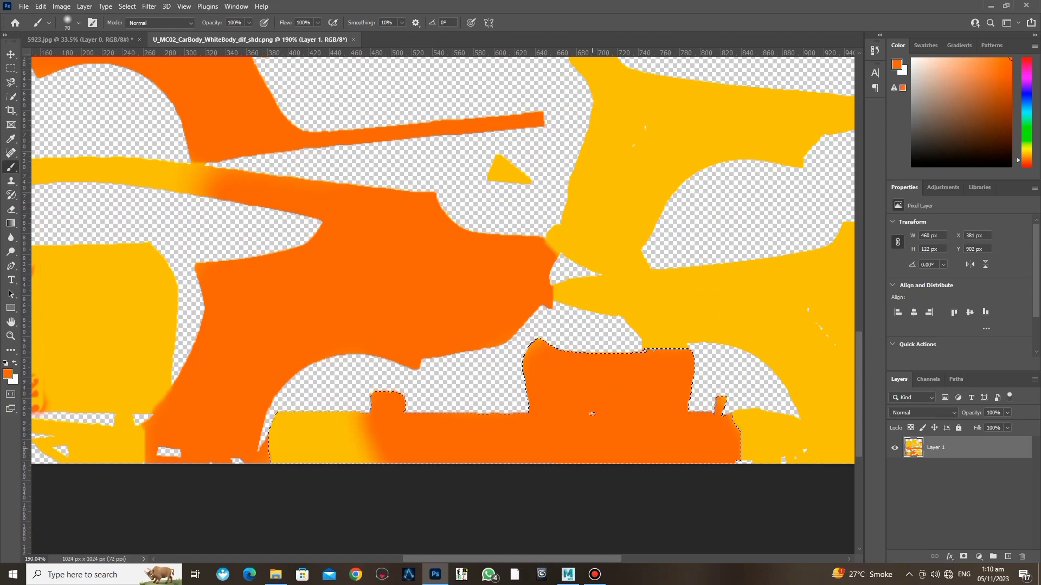
key(e)
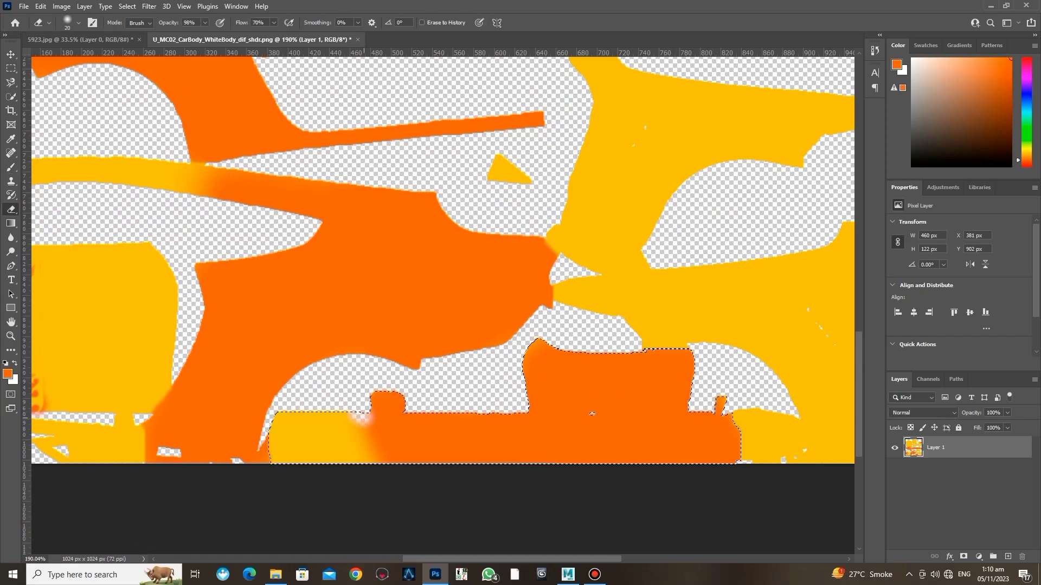
scroll(591, 414, down, 2)
key(alt+Tab)
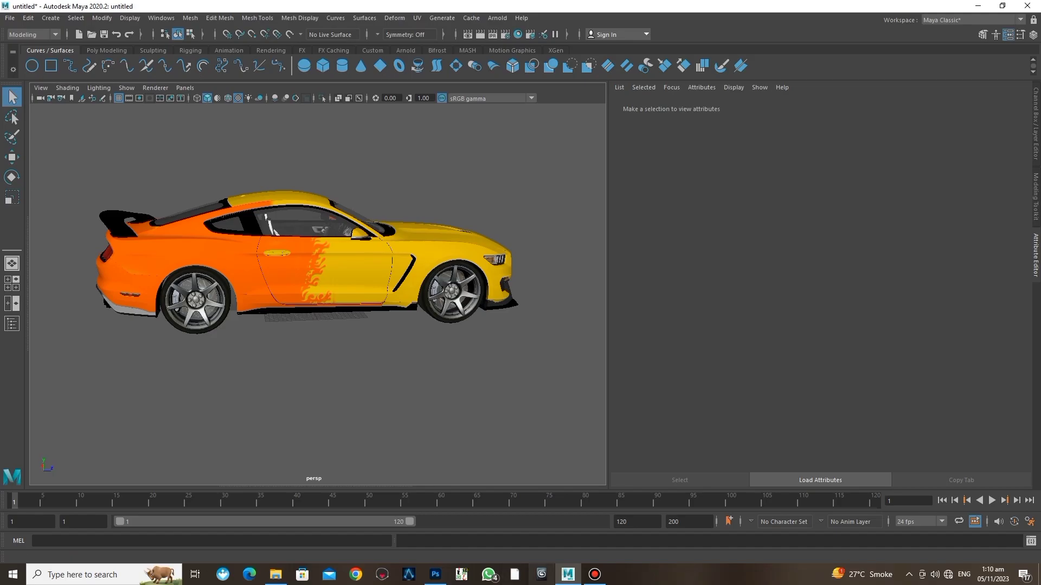
key(alt+Tab)
scroll(399, 248, down, 3)
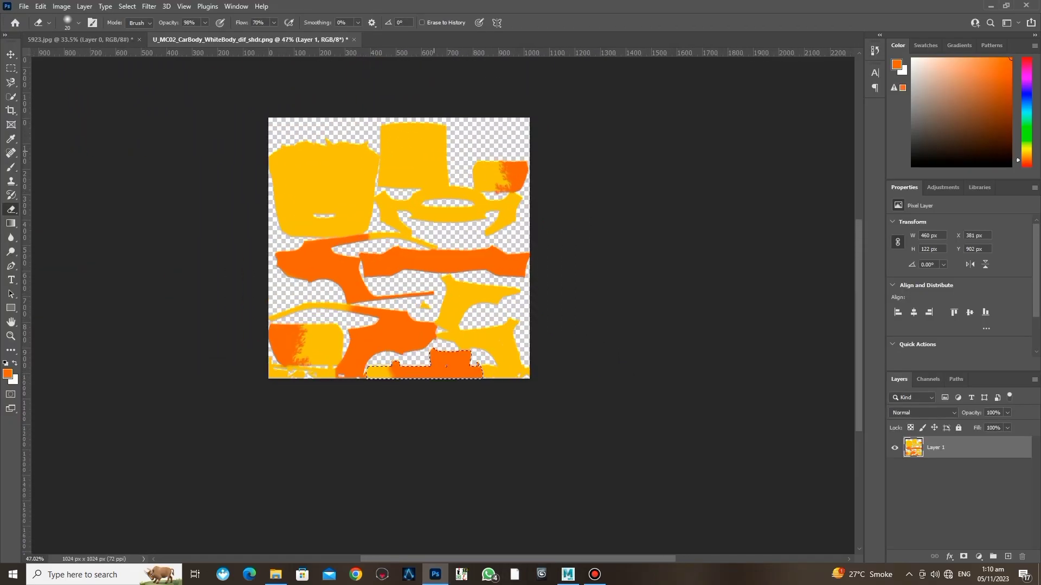
scroll(431, 150, up, 3)
scroll(431, 150, up, 3)
key(v)
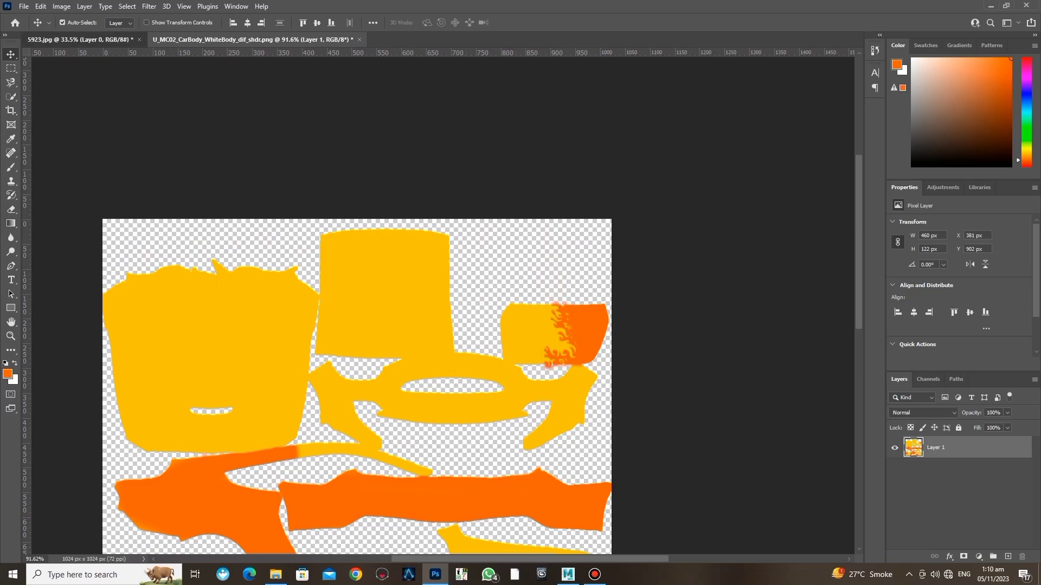
Step: Copy the flame artwork from its document into the car texture and deselect
click(81, 39)
mouse_move(325, 488)
mouse_down()
mouse_move(379, 244)
mouse_move(402, 262)
mouse_up()
scroll(409, 252, down, 2)
key(ctrl+d)
Step: Scale the flame layer down to roughly a third of its size
key(ctrl+t)
drag(797, 297, 197, 144)
drag(163, 108, 418, 142)
scroll(426, 143, up, 2)
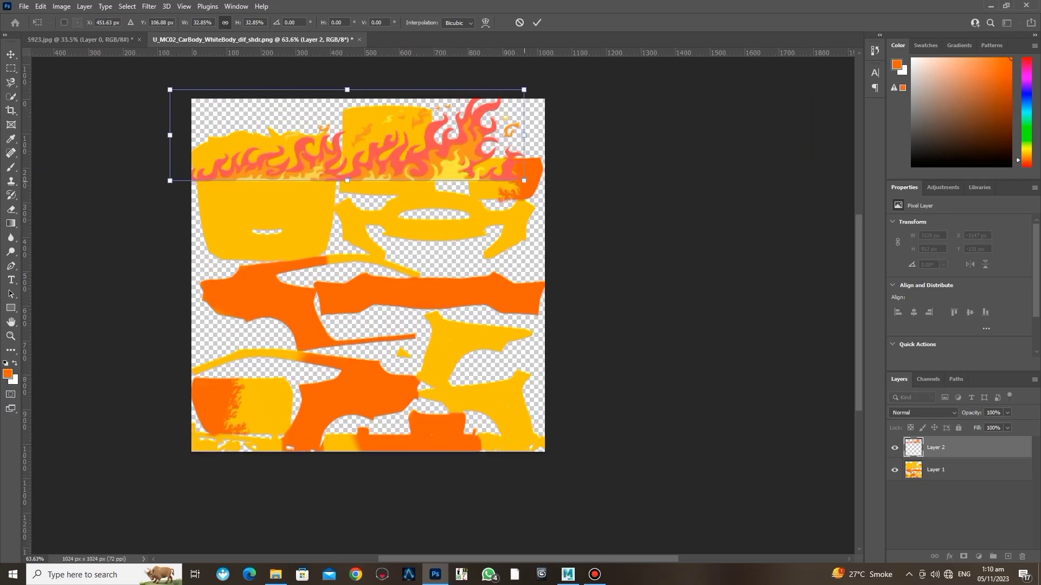
drag(524, 180, 314, 122)
Step: Fit the flames across the centre panel's top band, then delete their pixels, keeping the outline selected
mouse_move(244, 107)
mouse_down()
mouse_move(368, 127)
mouse_move(374, 140)
mouse_up()
scroll(403, 141, up, 3)
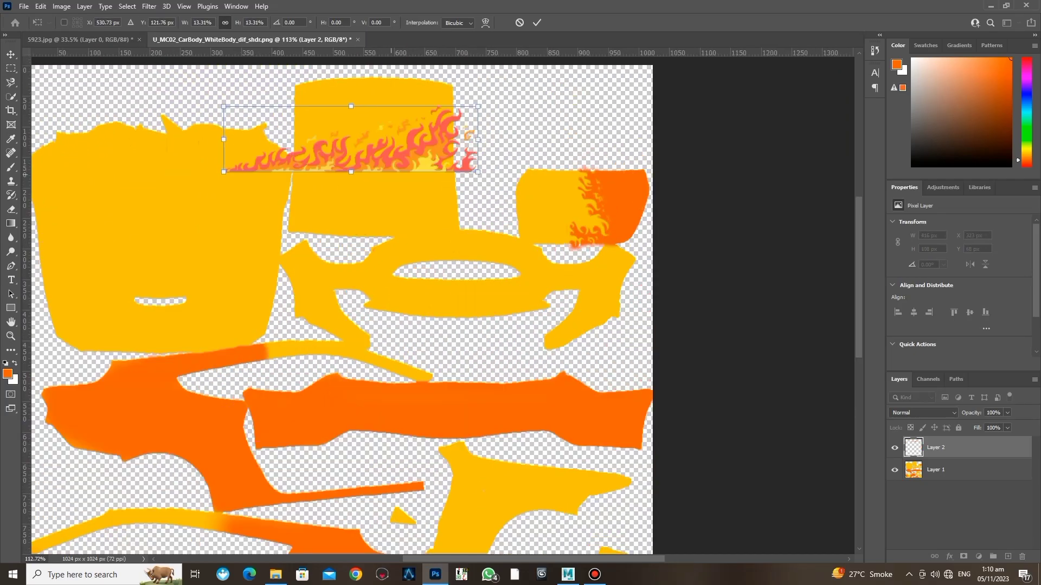
mouse_move(478, 172)
mouse_down()
mouse_move(373, 130)
mouse_move(418, 95)
mouse_move(386, 125)
mouse_up()
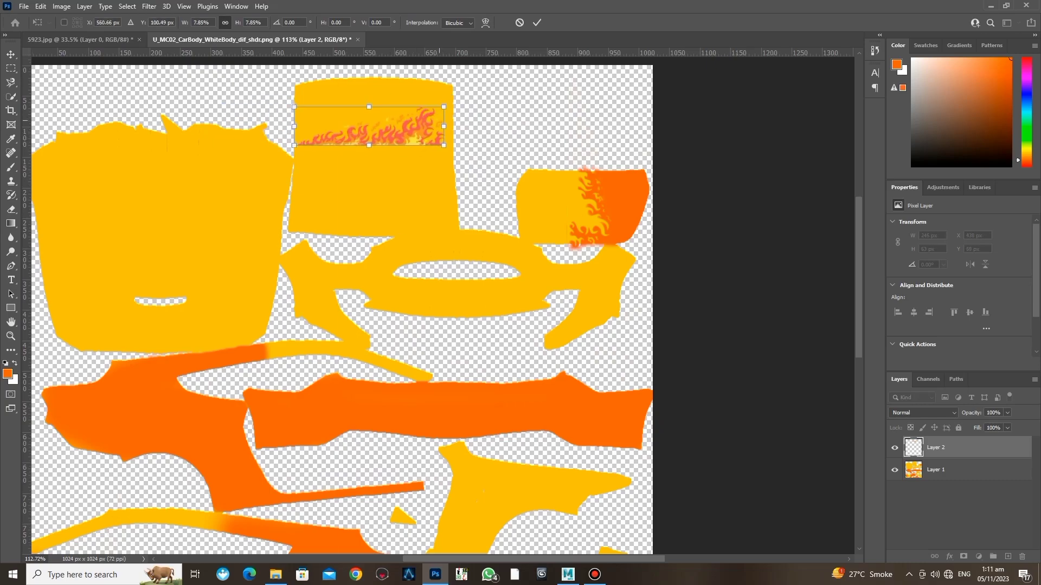
mouse_move(446, 103)
mouse_down()
mouse_move(454, 106)
mouse_move(432, 139)
mouse_up()
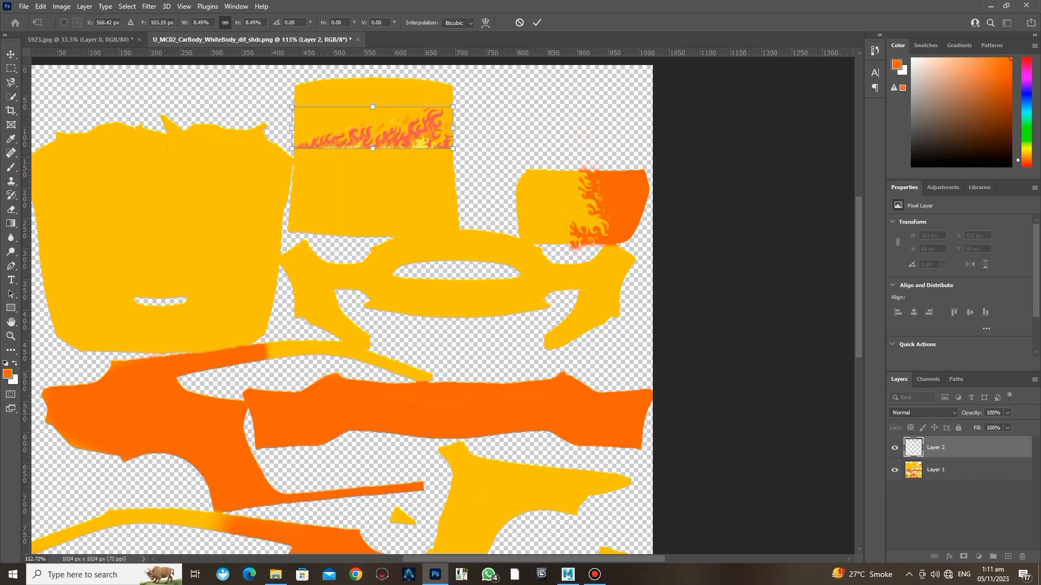
key(Return)
key(Delete)
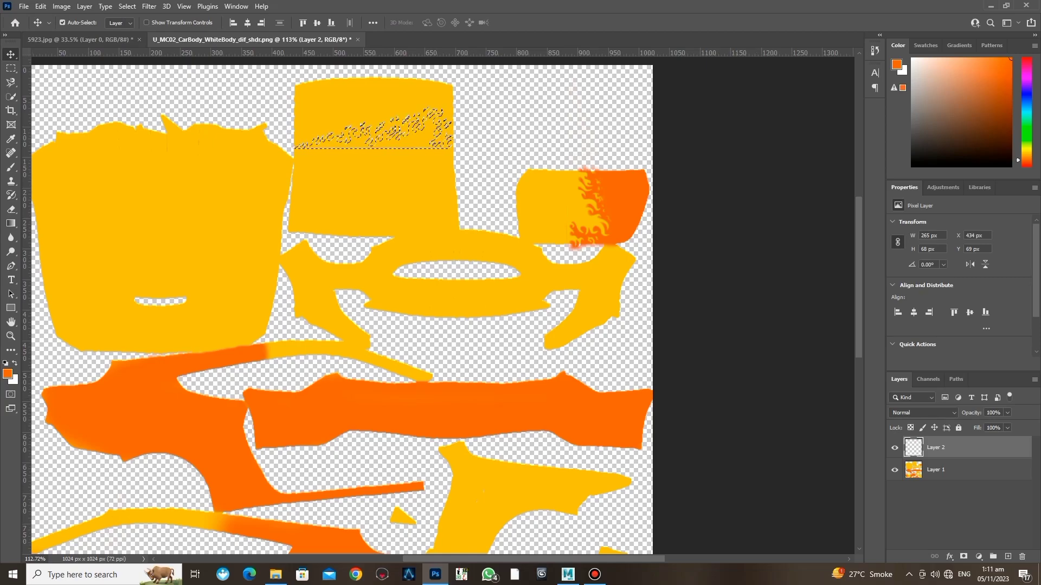
Step: Invert the selection and brush a broad orange band around and above the flame shapes
key(ctrl+a)
scroll(359, 77, up, 6)
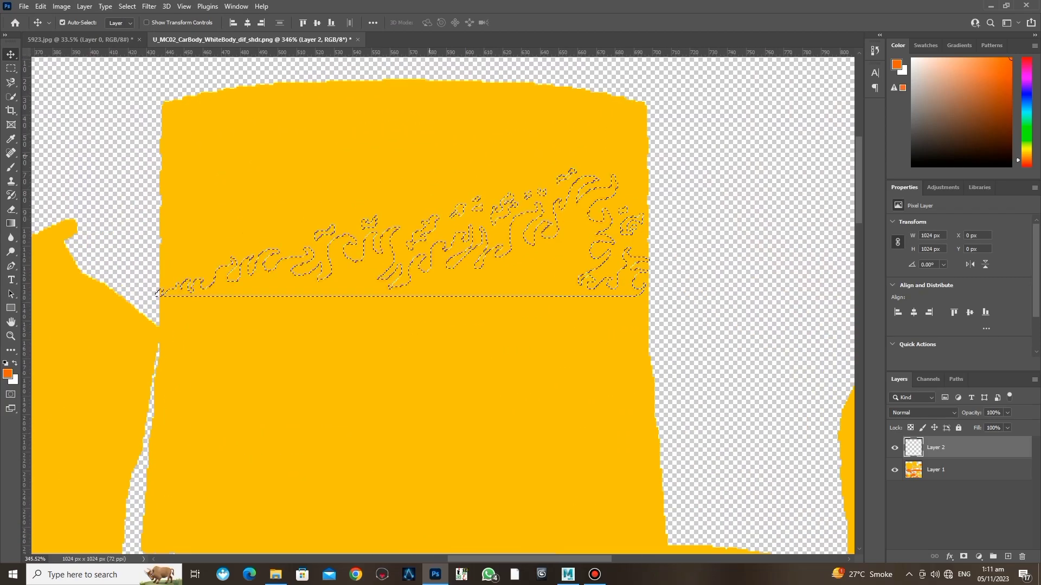
key(b)
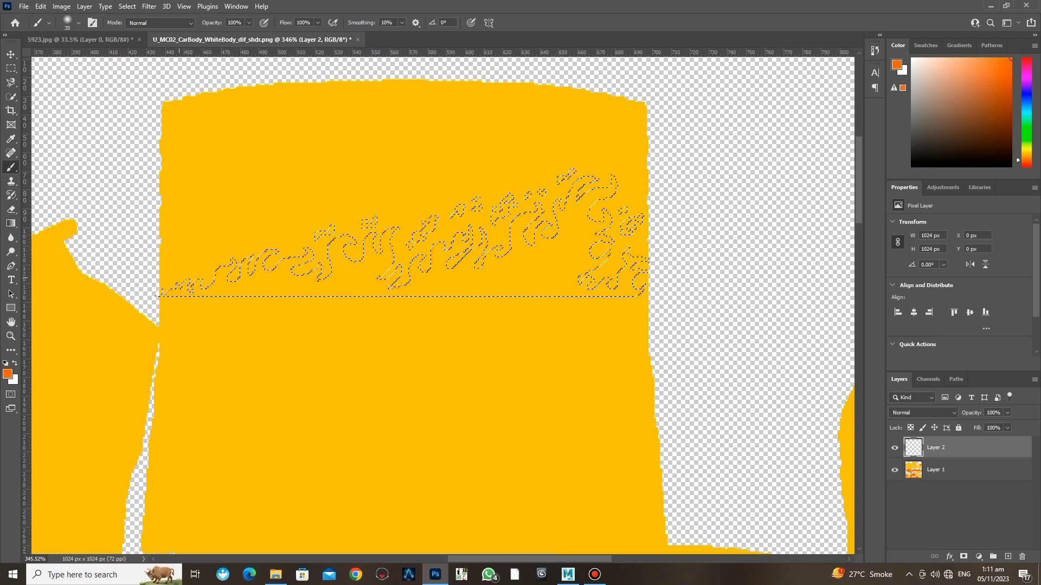
mouse_move(165, 271)
mouse_down()
mouse_move(439, 236)
mouse_move(612, 179)
mouse_up()
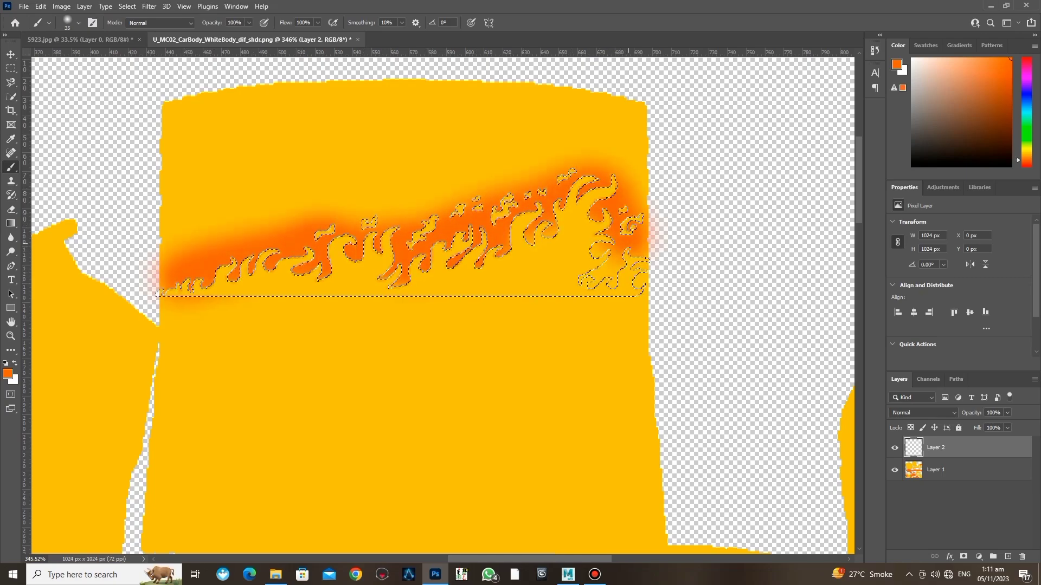
mouse_move(591, 168)
mouse_down()
mouse_move(393, 185)
mouse_move(505, 152)
mouse_up()
Step: Deepen the orange glow at the flames' right end with a smaller brush, then load Layer 1's selection
key(p)
key(b)
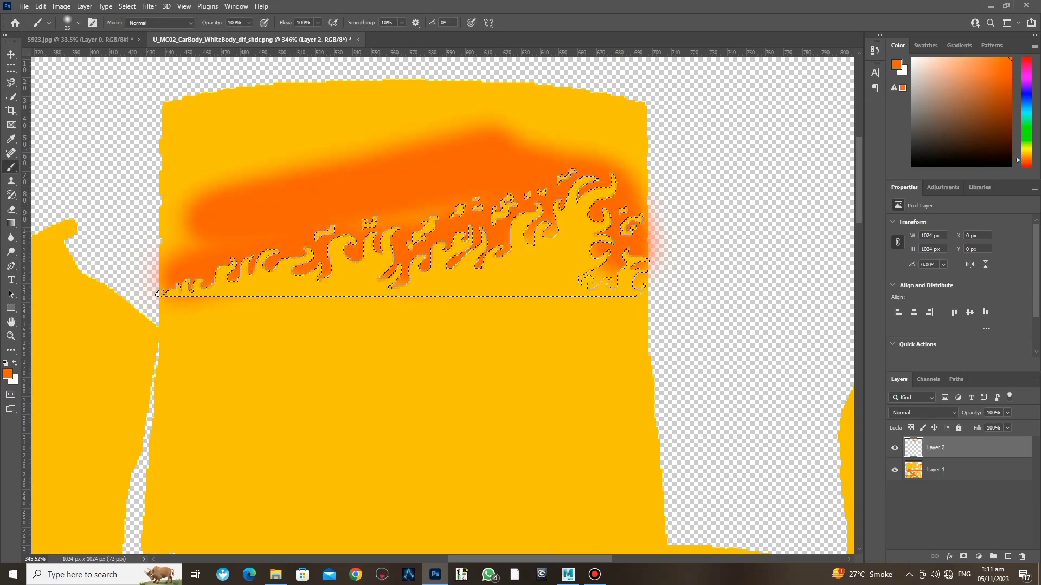
scroll(662, 263, up, 3)
key(bracketleft)
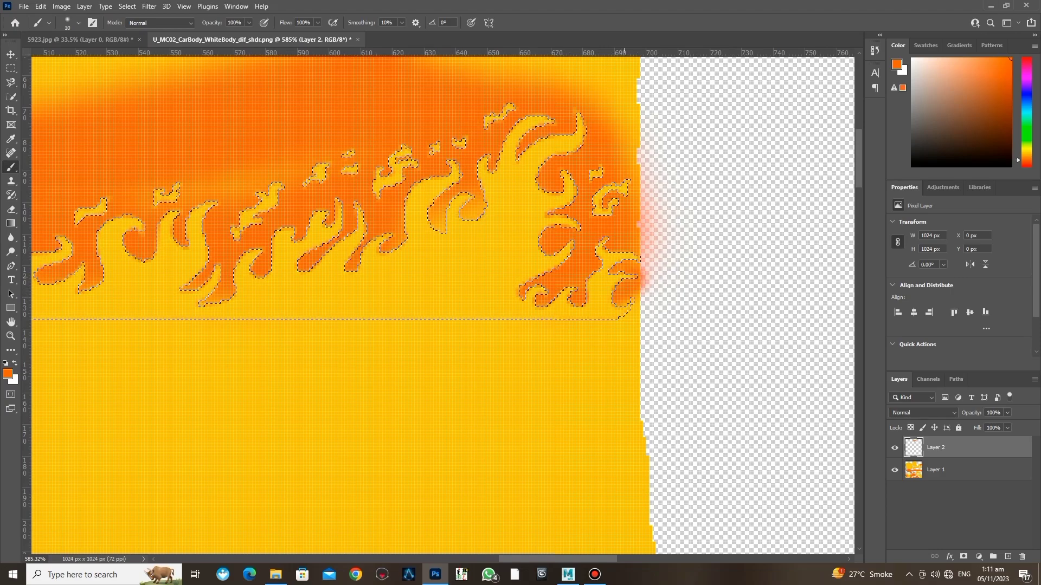
drag(642, 288, 638, 315)
drag(638, 157, 640, 211)
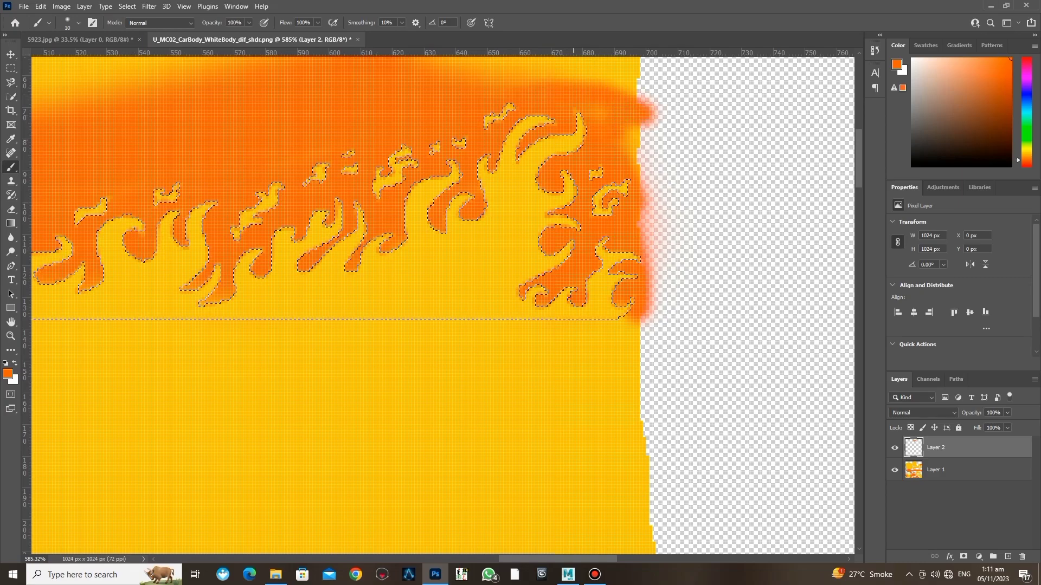
scroll(725, 219, up, 5)
ctrl+click(913, 469)
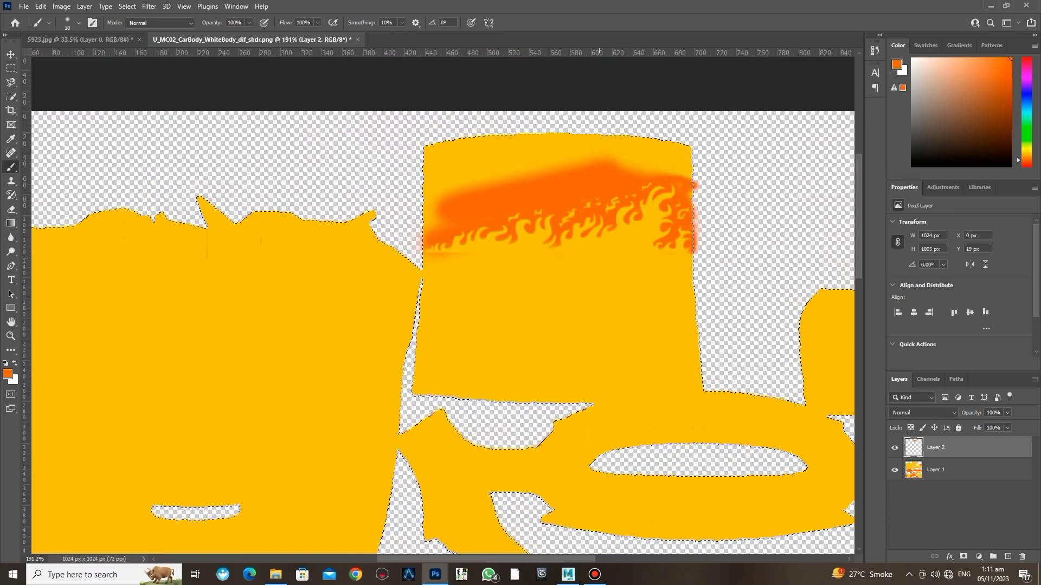
Step: Fill the centre panel's top band solid orange with a large brush, then touch up with the eraser
key(bracketright)
key(bracketright)
key(bracketright)
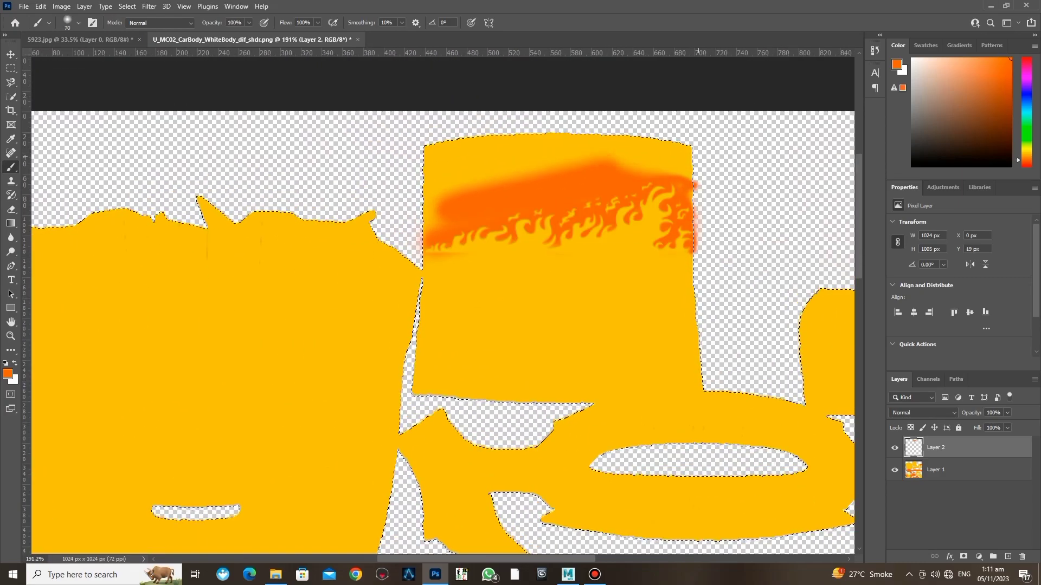
drag(677, 158, 450, 189)
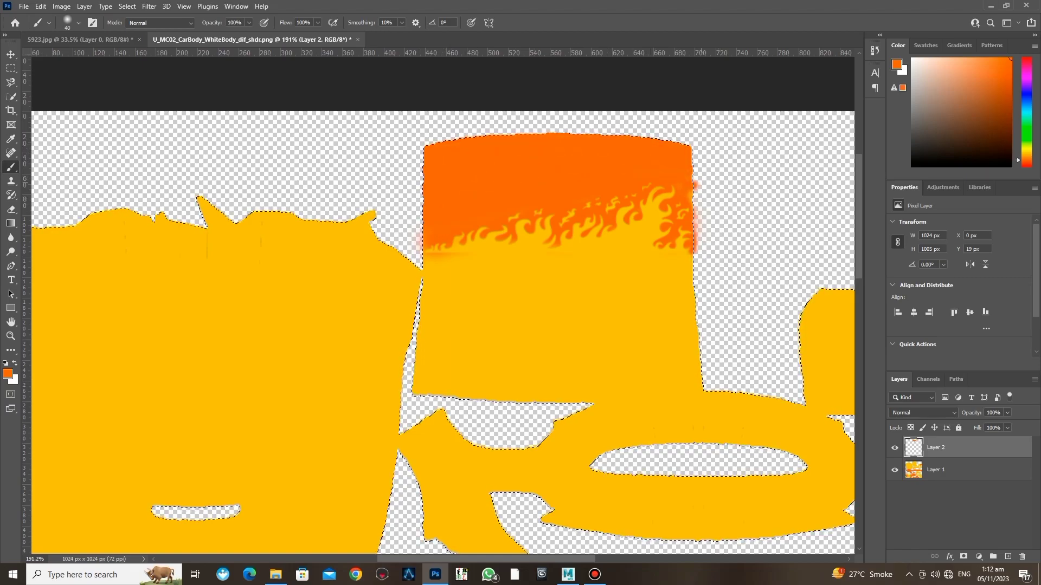
key(bracketleft)
key(bracketleft)
key(bracketleft)
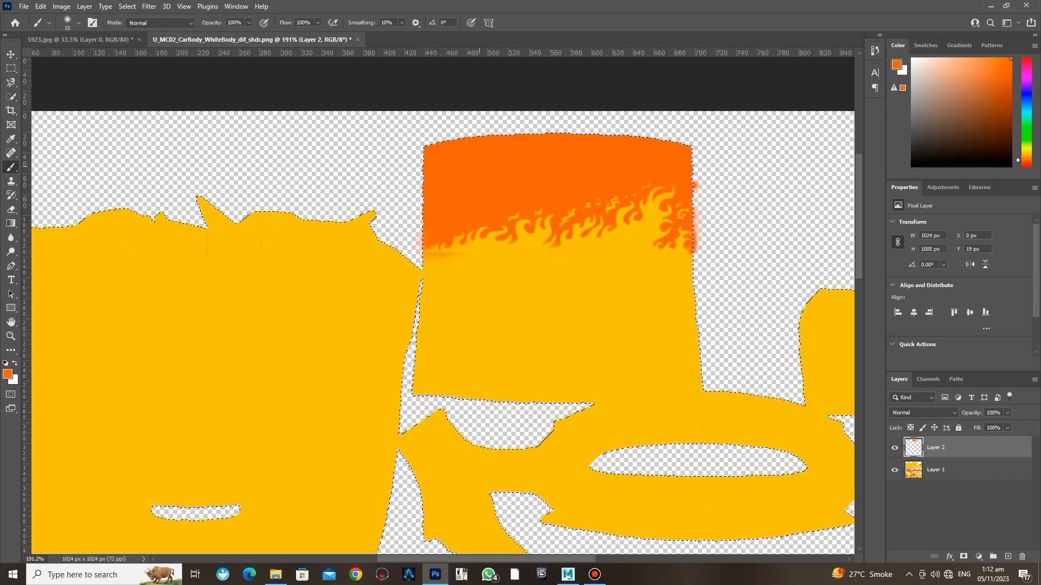
scroll(482, 266, up, 4)
key(e)
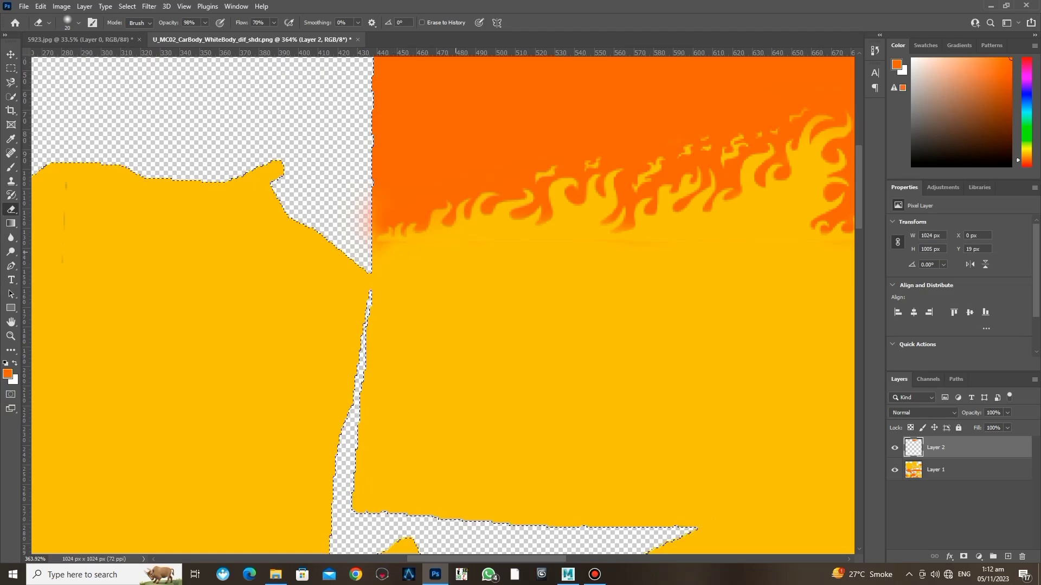
scroll(517, 306, down, 7)
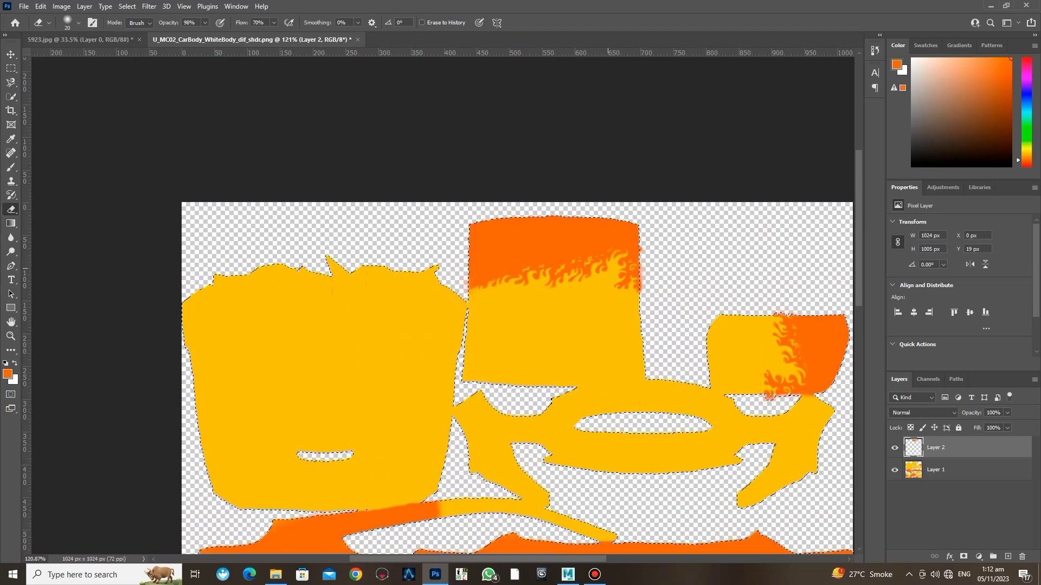
Step: Save the merged texture file and bring Maya forward to preview it
key(ctrl+s)
key(Return)
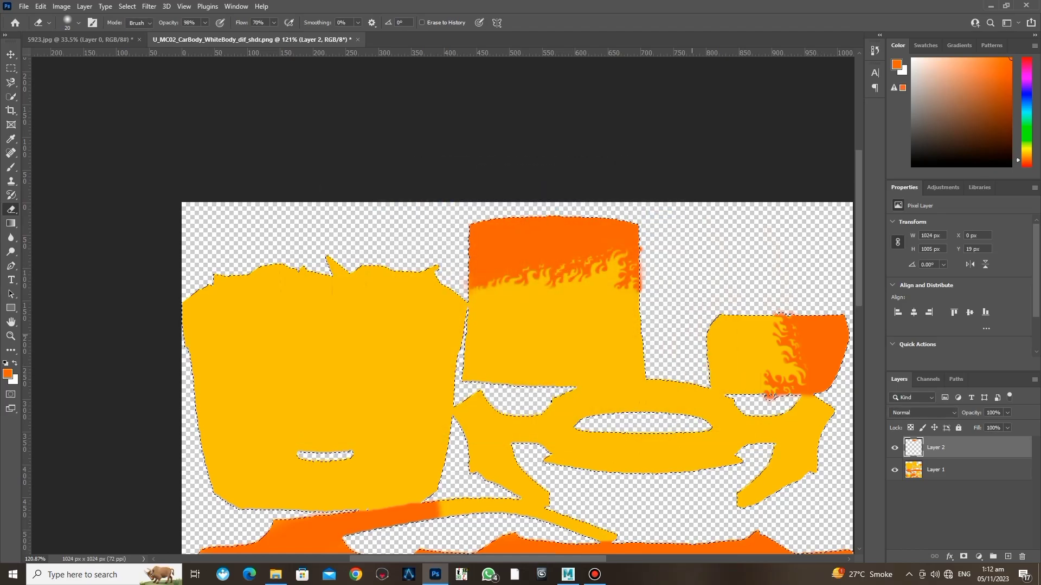
key(alt+Tab)
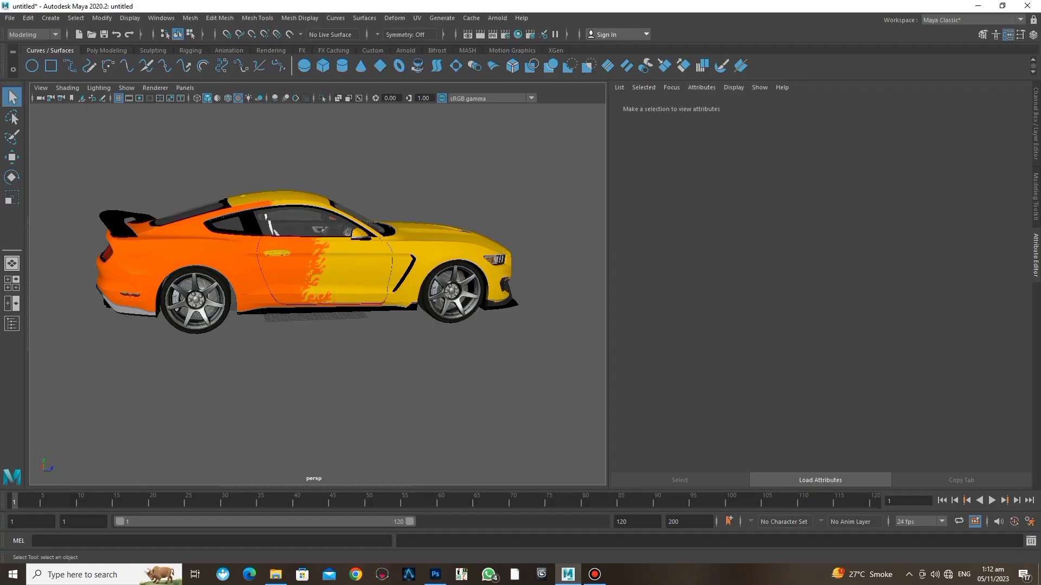
Step: Select the car body's texture node and orbit to view the flame band from above, then return to Photoshop
click(336, 271)
click(1007, 228)
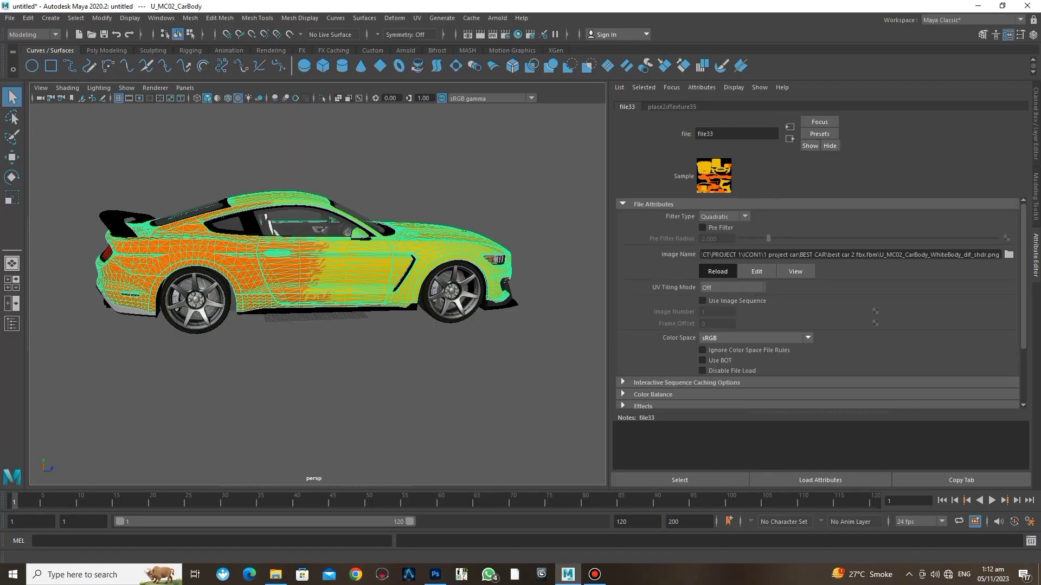
mouse_move(325, 244)
mouse_down()
mouse_move(380, 331)
mouse_move(336, 217)
mouse_move(347, 238)
mouse_move(369, 233)
mouse_move(333, 253)
mouse_move(355, 274)
mouse_up()
click(325, 434)
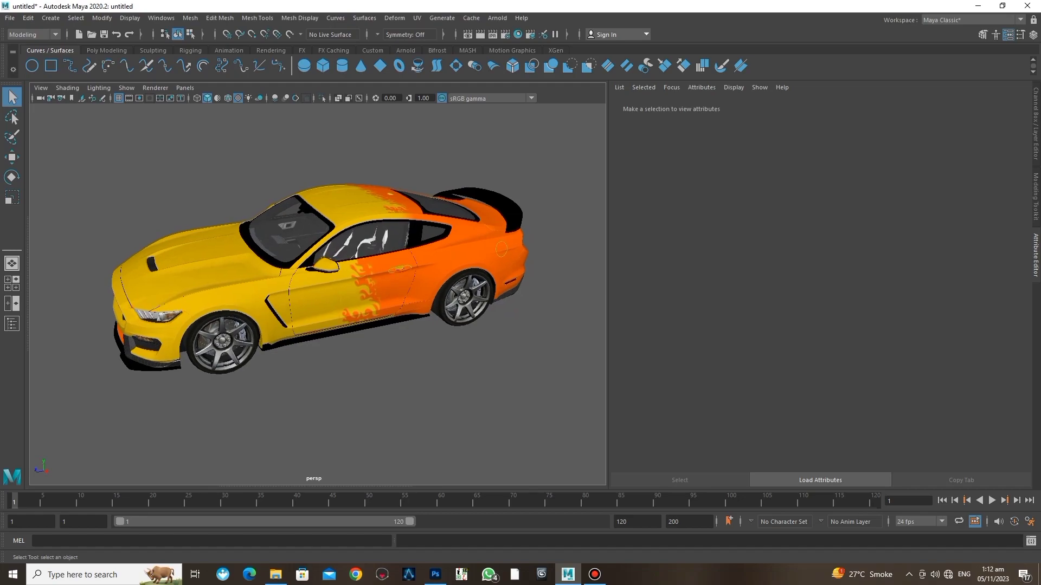
key(alt+Tab)
Step: Zoom into the lower-left panel and brush a soft orange strip along its bottom yellow edge
scroll(430, 347, down, 3)
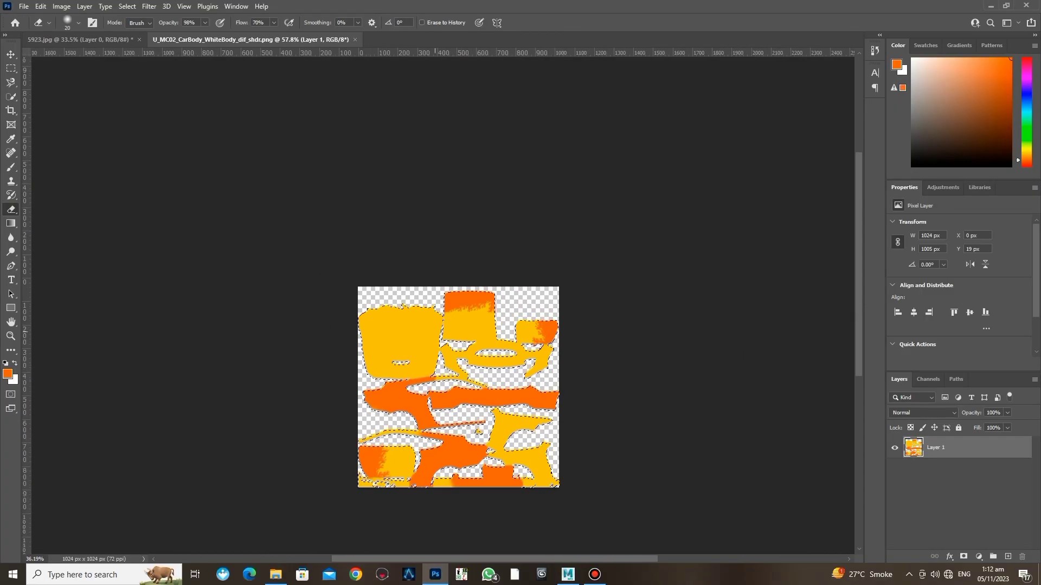
scroll(430, 347, up, 2)
scroll(430, 347, up, 2)
scroll(428, 379, up, 1)
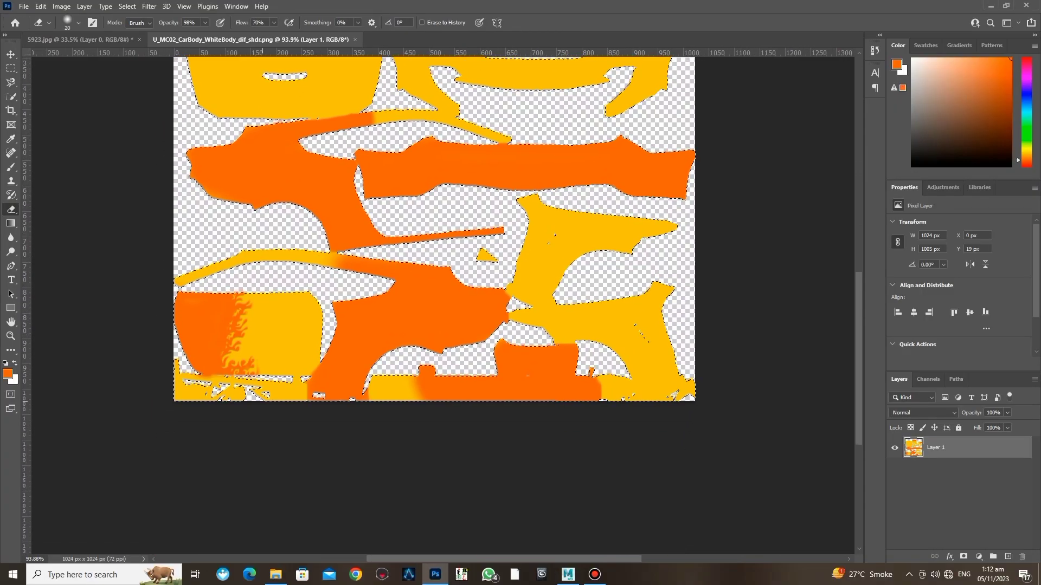
scroll(429, 379, up, 2)
scroll(428, 379, up, 3)
scroll(199, 375, up, 1)
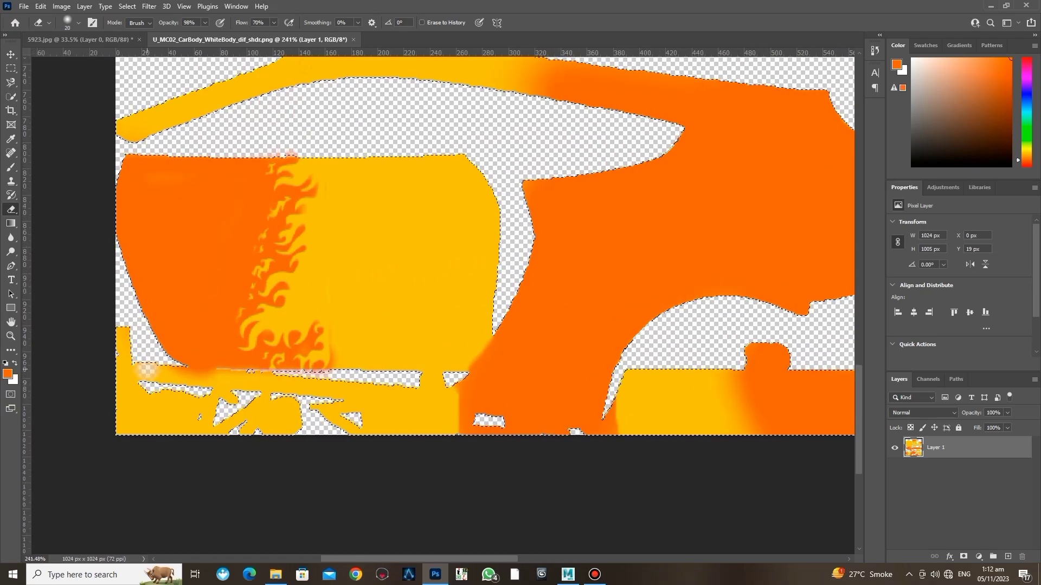
key(b)
mouse_move(160, 371)
mouse_down()
mouse_move(136, 371)
mouse_move(215, 373)
mouse_up()
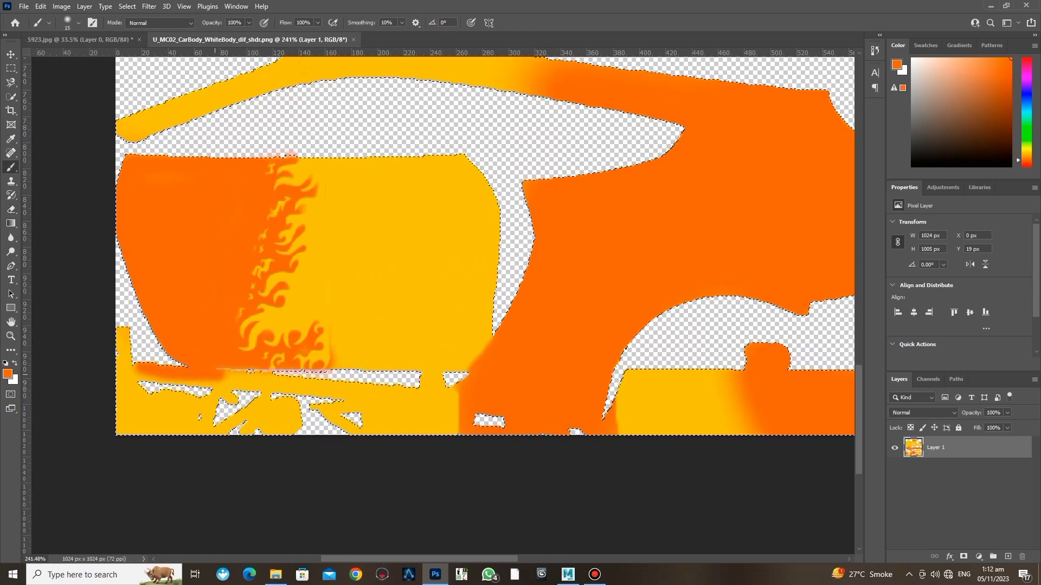
drag(328, 380, 340, 388)
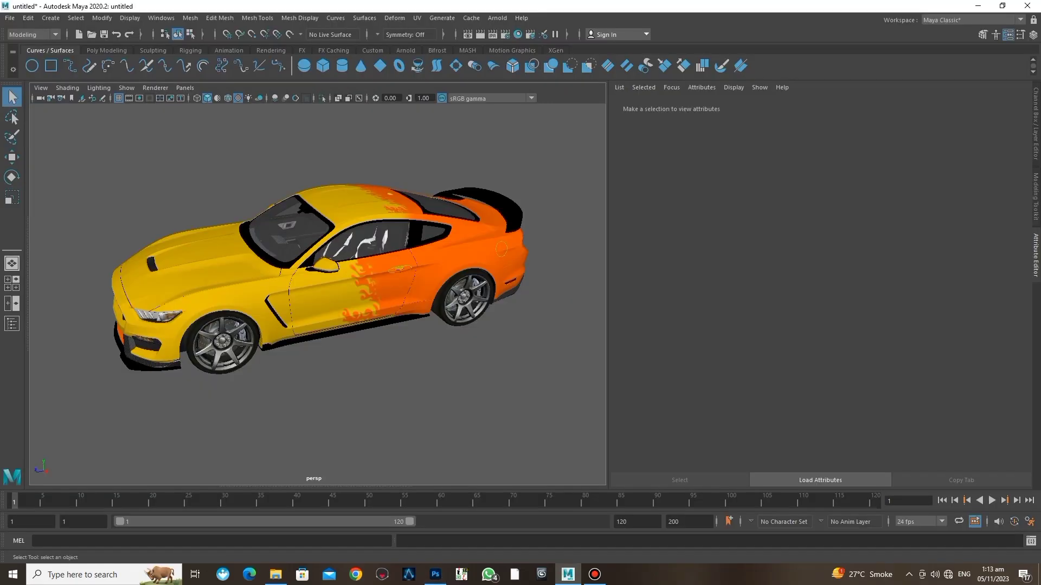
Step: Extend the orange strip further right and save the texture
drag(315, 282, 460, 293)
click(515, 423)
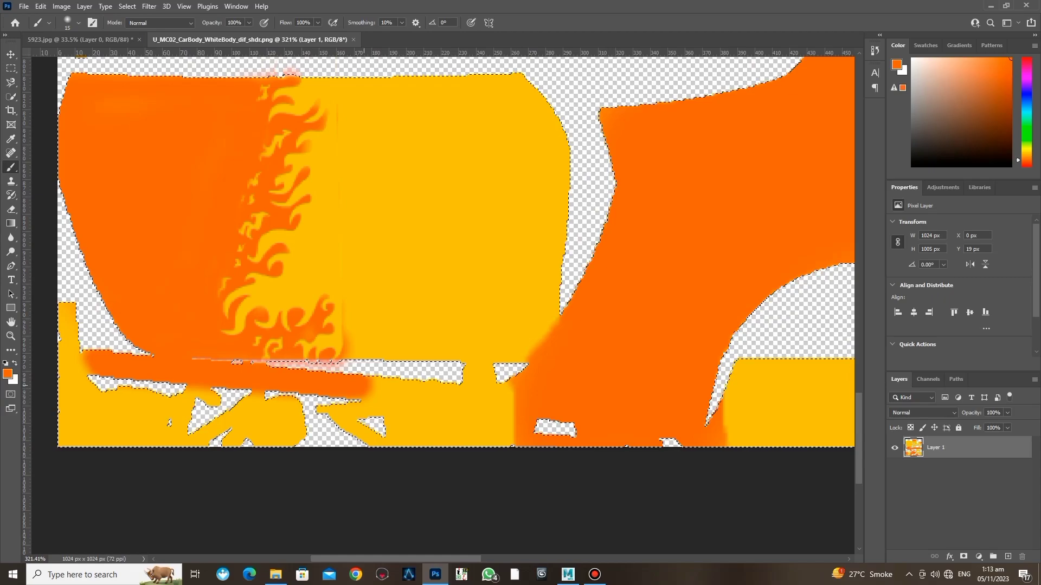
drag(447, 389, 461, 395)
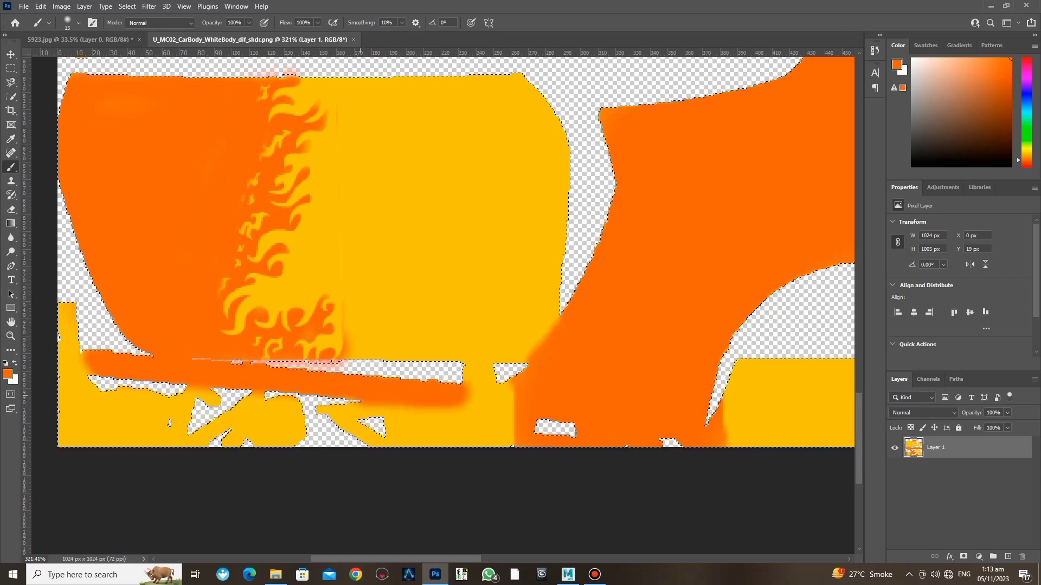
key(ctrl+s)
key(alt+Tab)
Step: Reload the file33 texture on the car body, deselect, and check Photoshop
click(463, 290)
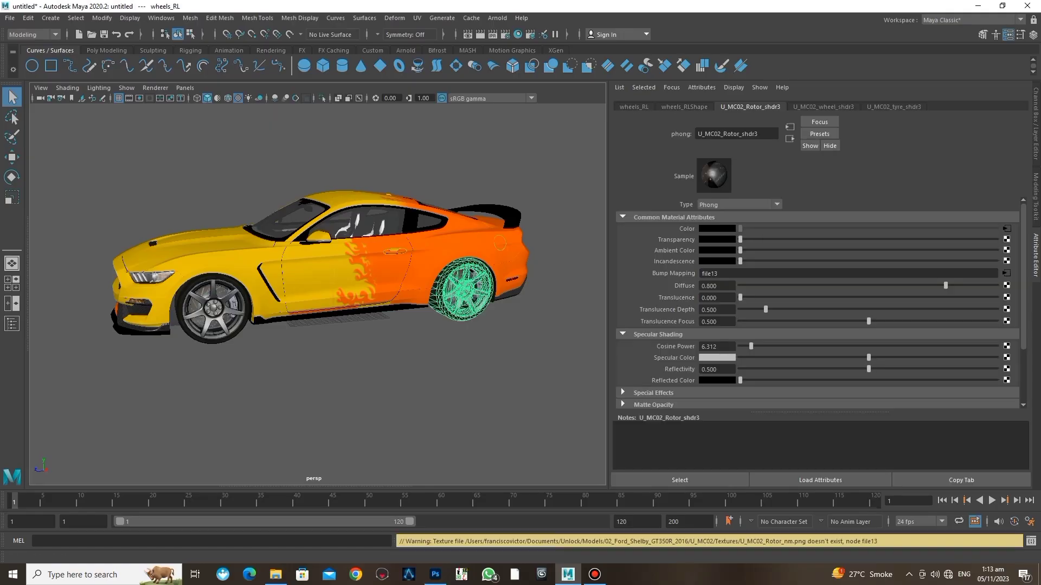
click(379, 260)
click(717, 271)
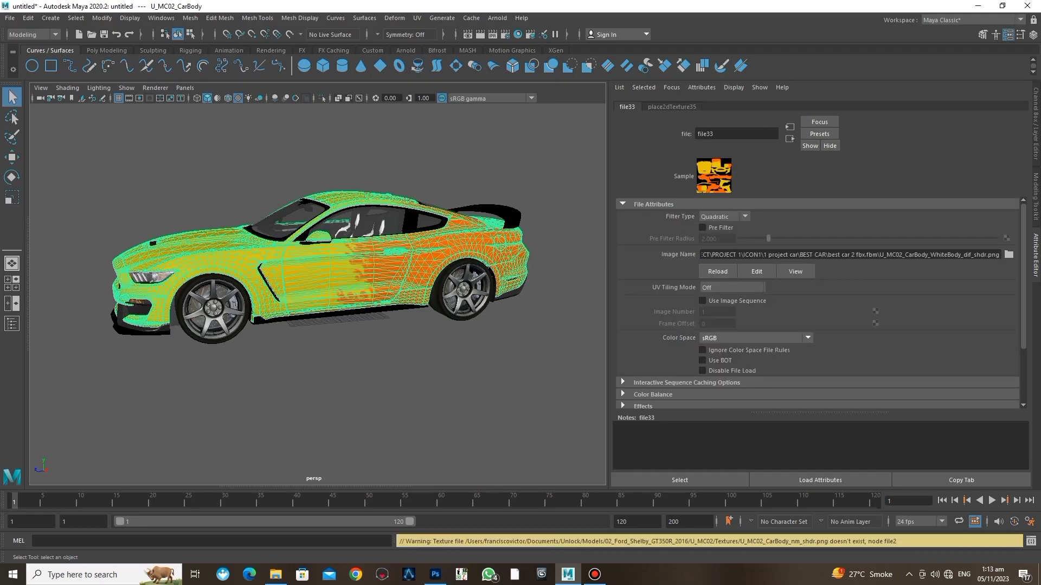
click(317, 412)
scroll(317, 412, up, 5)
key(alt+Tab)
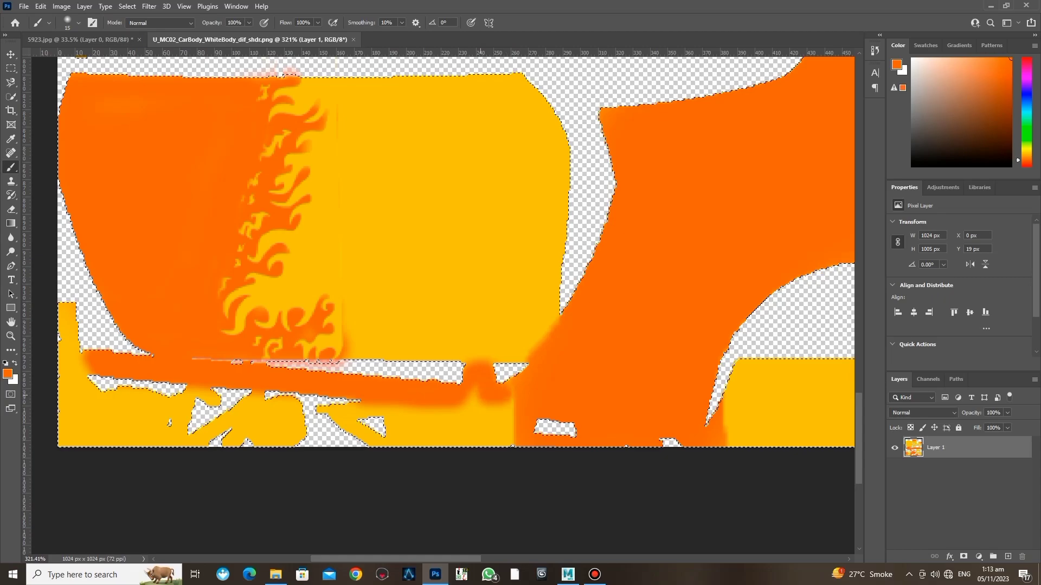
Step: Frame the car in Maya, then orbit past the front and zoom in to inspect the orange side flames
key(alt+Tab)
key(f)
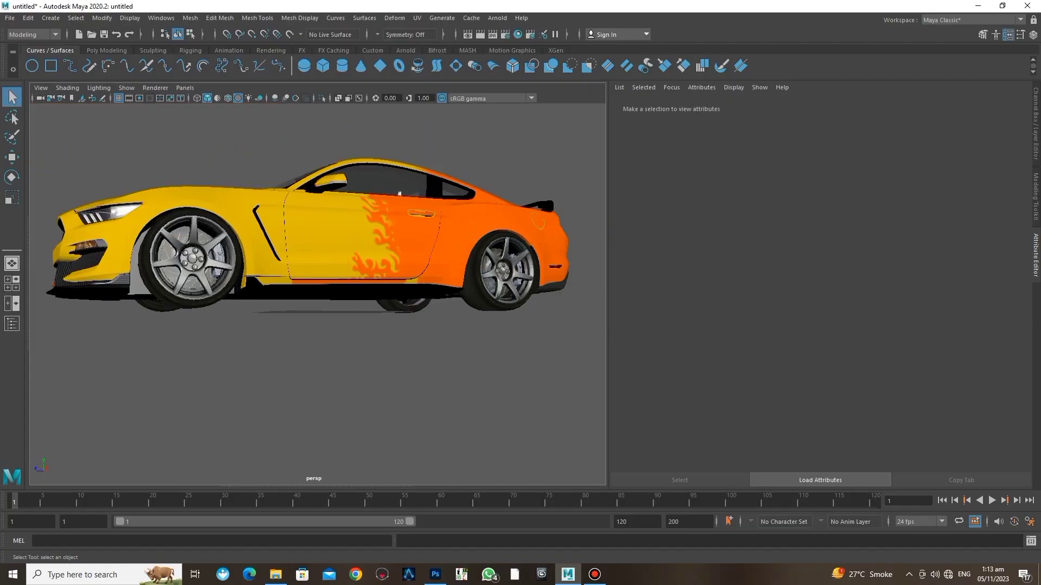
click(347, 244)
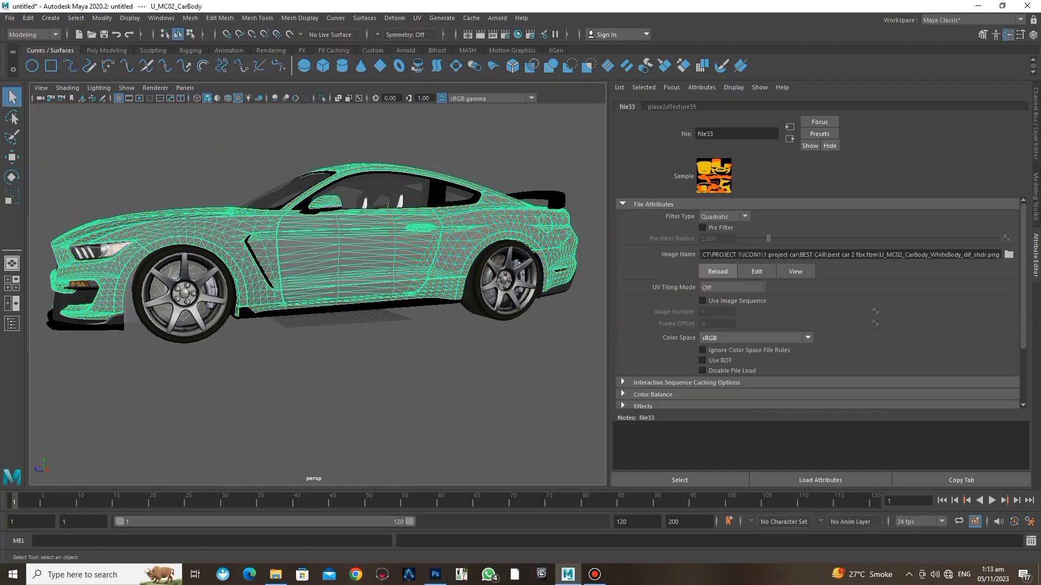
click(325, 407)
drag(271, 406, 488, 406)
drag(325, 239, 554, 237)
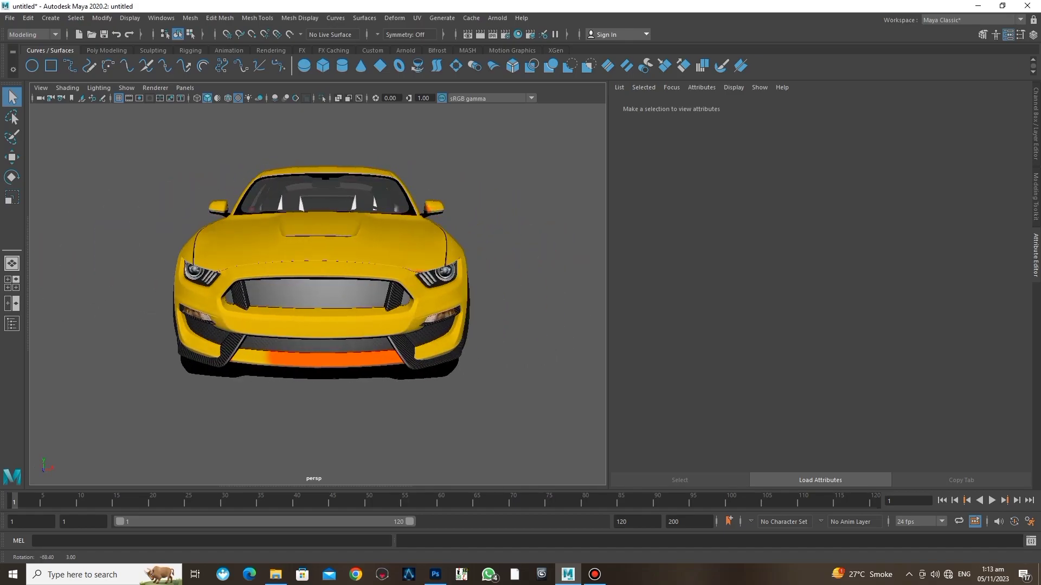
scroll(554, 238, up, 2)
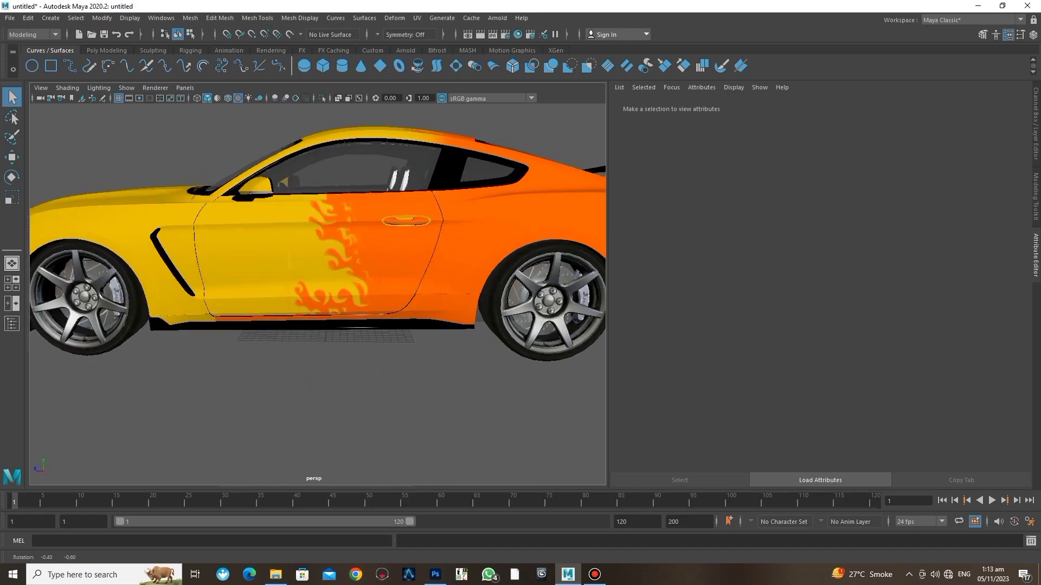
scroll(553, 237, up, 2)
scroll(553, 238, up, 1)
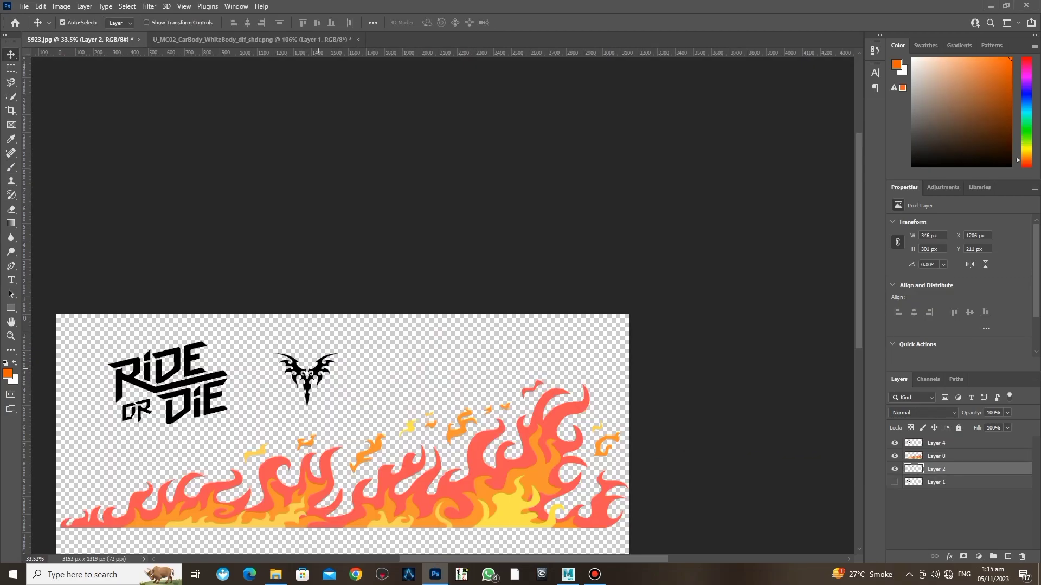
Step: Copy the tribal bat logo into the texture, scaled to about 64% on the hood panel
drag(318, 373, 327, 222)
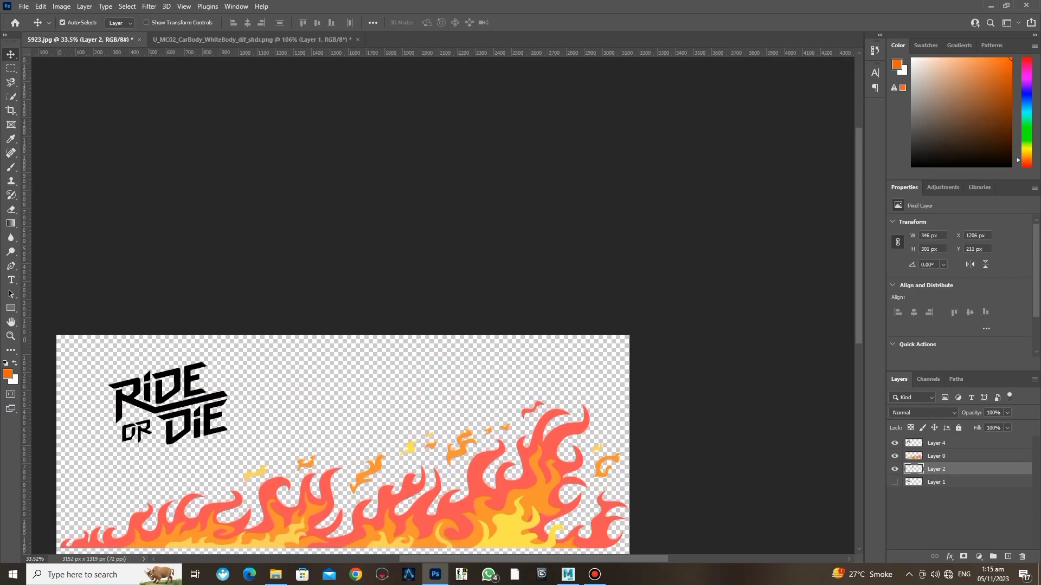
key(ctrl+t)
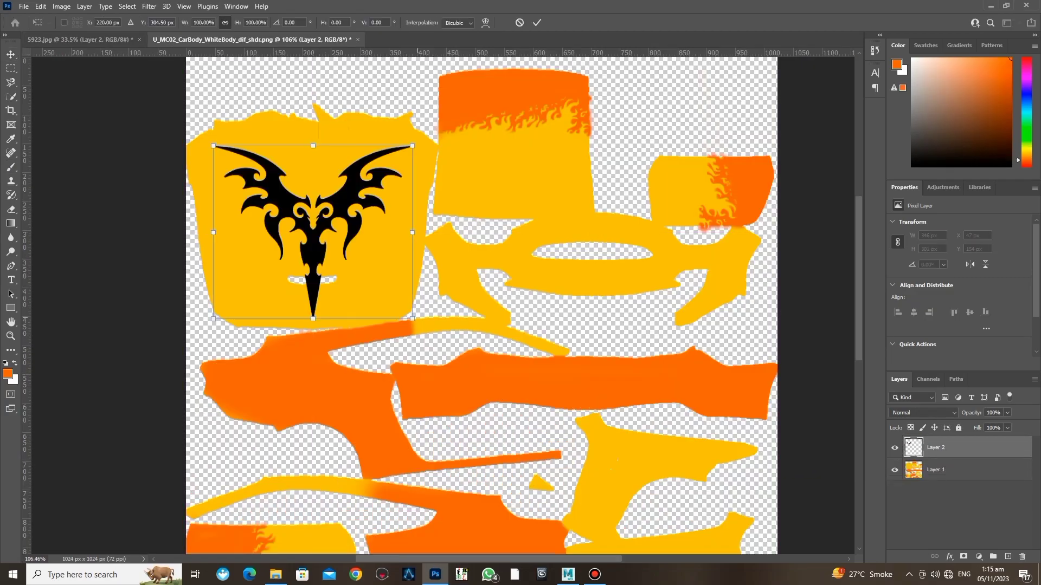
drag(415, 320, 333, 247)
drag(294, 186, 318, 187)
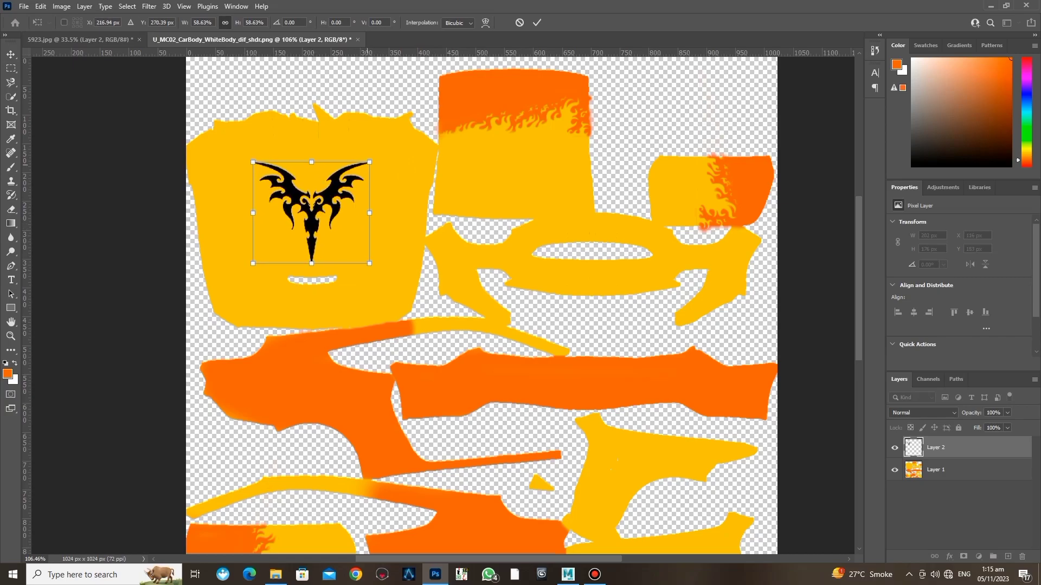
drag(369, 162, 380, 153)
drag(345, 206, 338, 208)
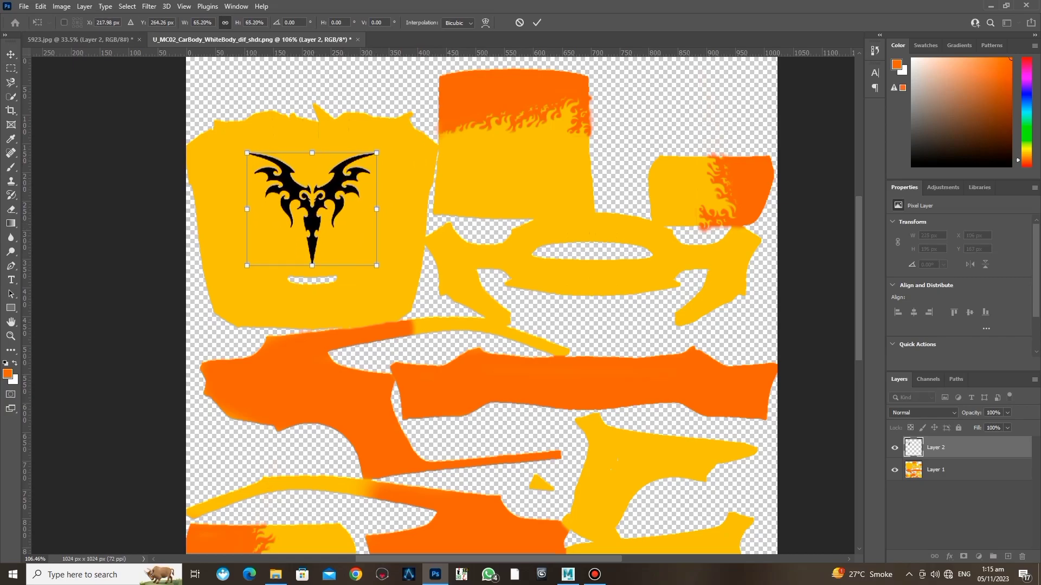
key(Return)
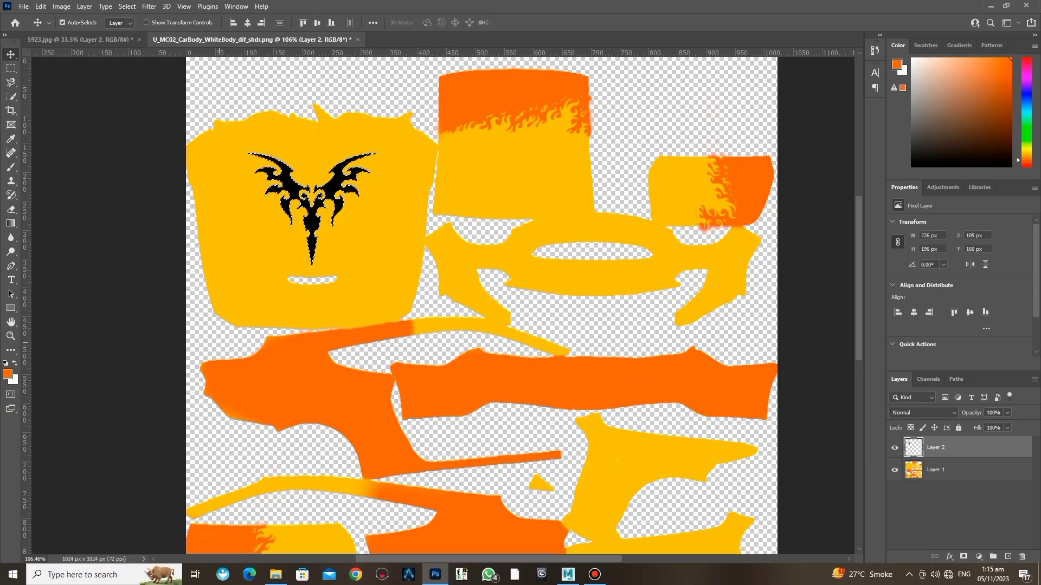
Step: Fill the bat emblem with orange and deselect the logo layer
key(alt+BackSpace)
click(960, 515)
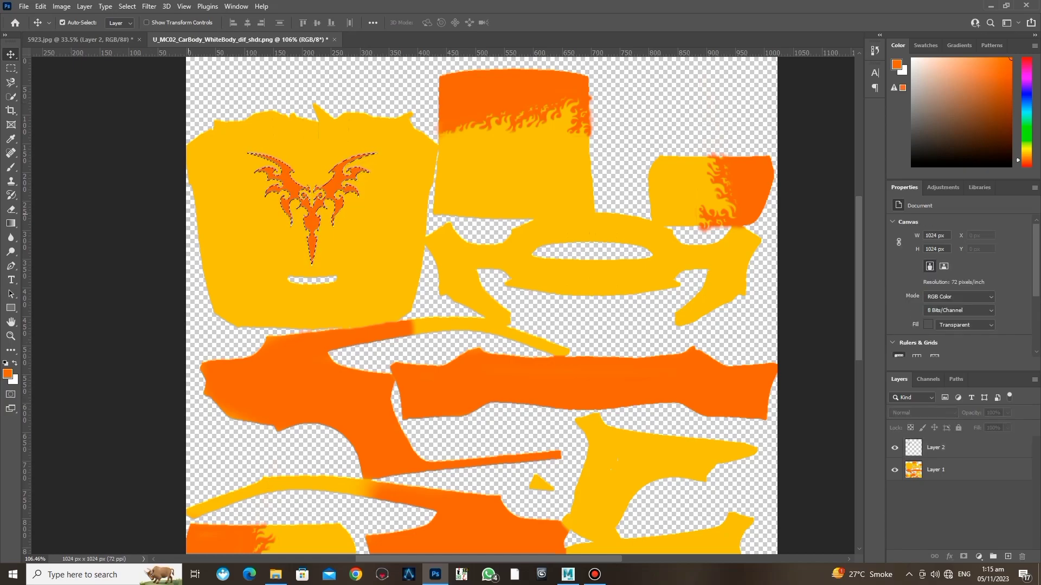
scroll(482, 304, down, 2)
scroll(481, 304, up, 3)
scroll(482, 304, up, 2)
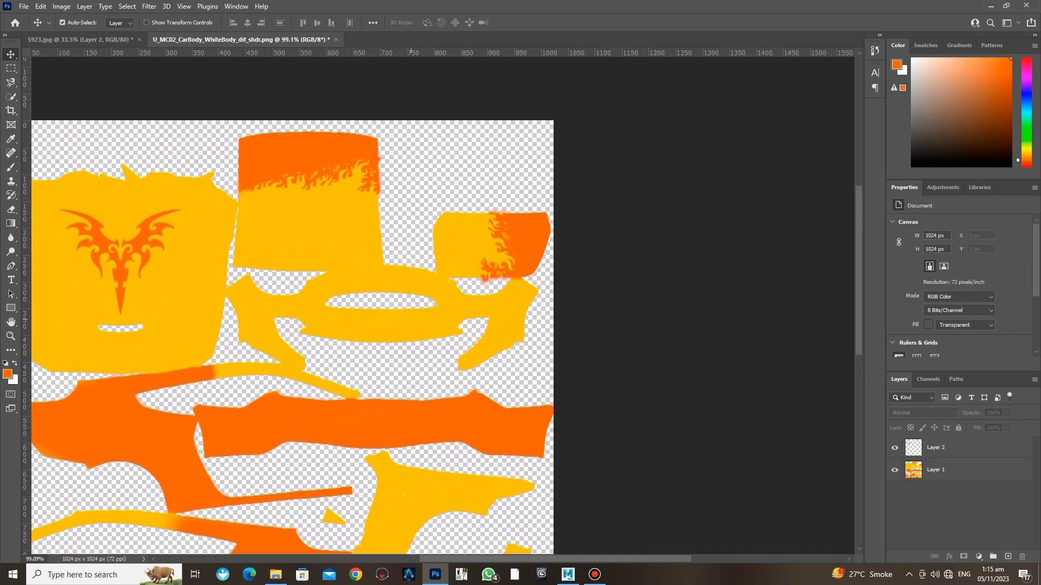
scroll(482, 303, up, 2)
scroll(482, 303, up, 2)
Step: Copy the RIDE OR DIE artwork from the flames document into the texture as Layer 3
key(ctrl+Tab)
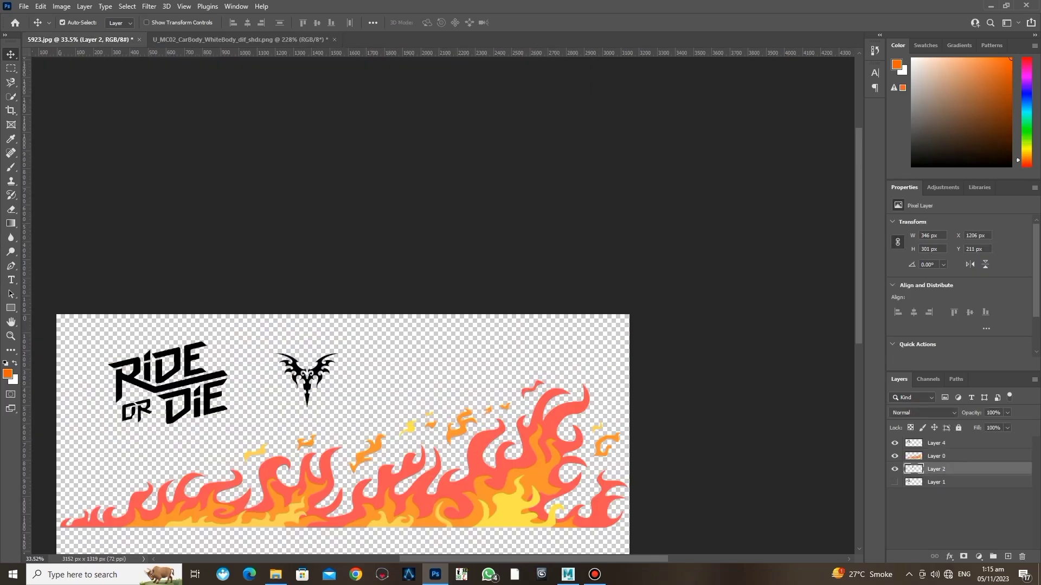
drag(168, 385, 917, 443)
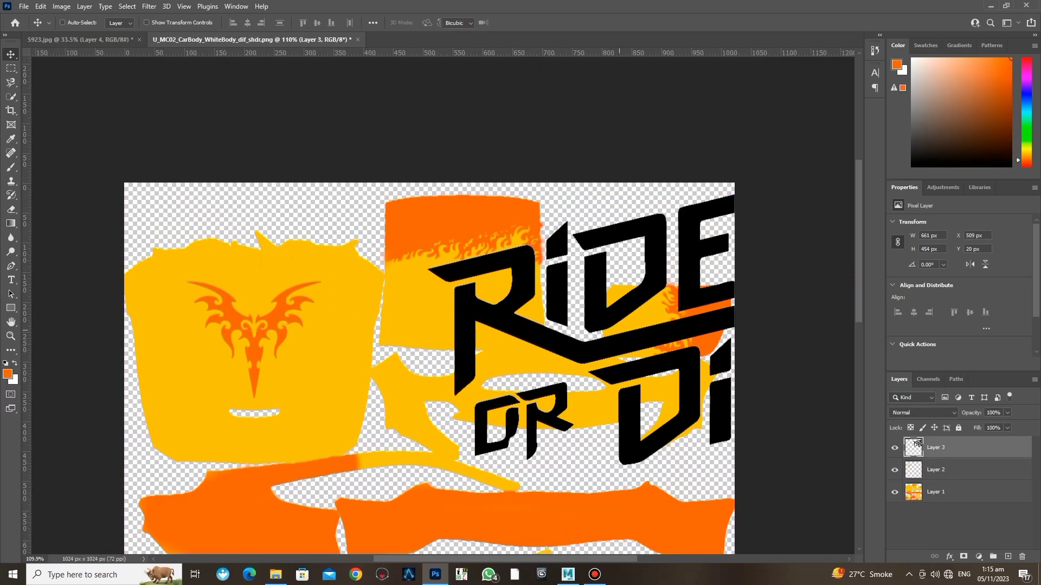
key(ctrl+t)
Step: Shrink RIDE OR DIE to about 13%, tilt it -16.55°, and place it on the yellow panel
drag(425, 192, 692, 379)
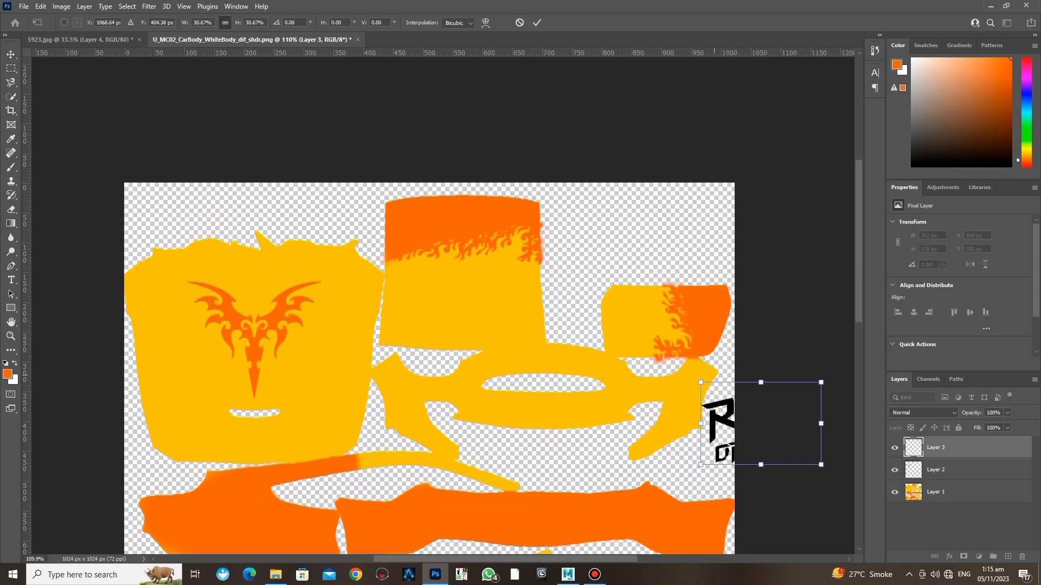
drag(758, 424, 740, 401)
scroll(677, 331, up, 3)
drag(744, 361, 732, 320)
scroll(732, 320, up, 3)
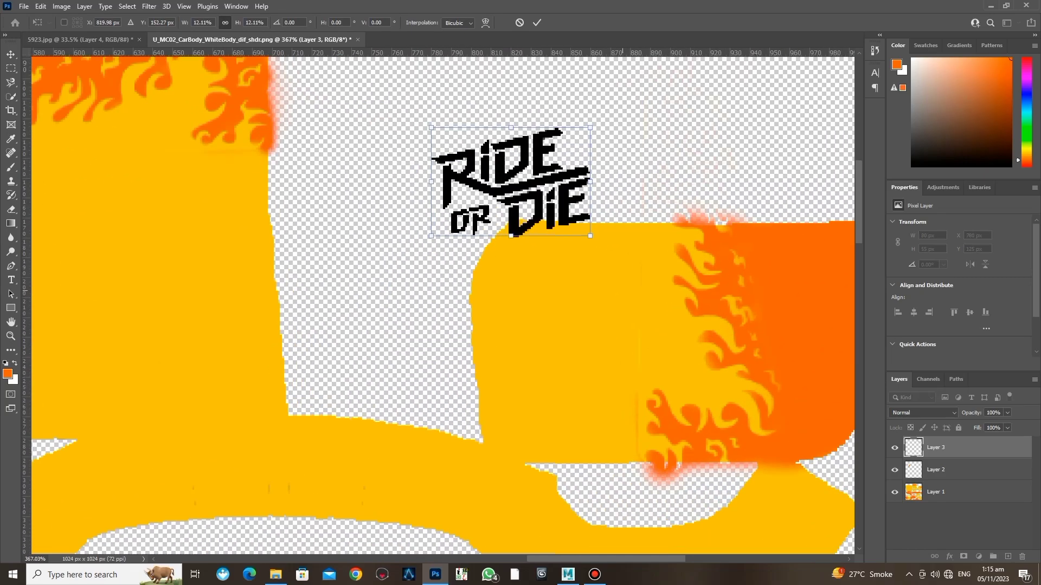
drag(559, 170, 616, 298)
mouse_move(670, 375)
mouse_down()
mouse_move(673, 333)
mouse_move(680, 353)
mouse_up()
key(Return)
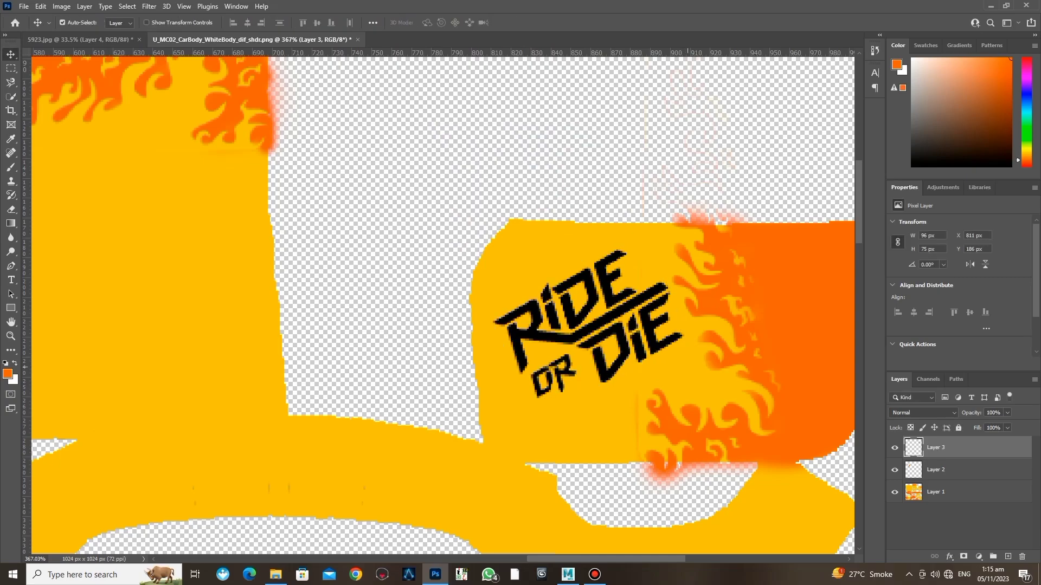
Step: Fill the RIDE OR DIE lettering with white and lower it about 11 px
scroll(524, 467, down, 3)
scroll(524, 468, down, 2)
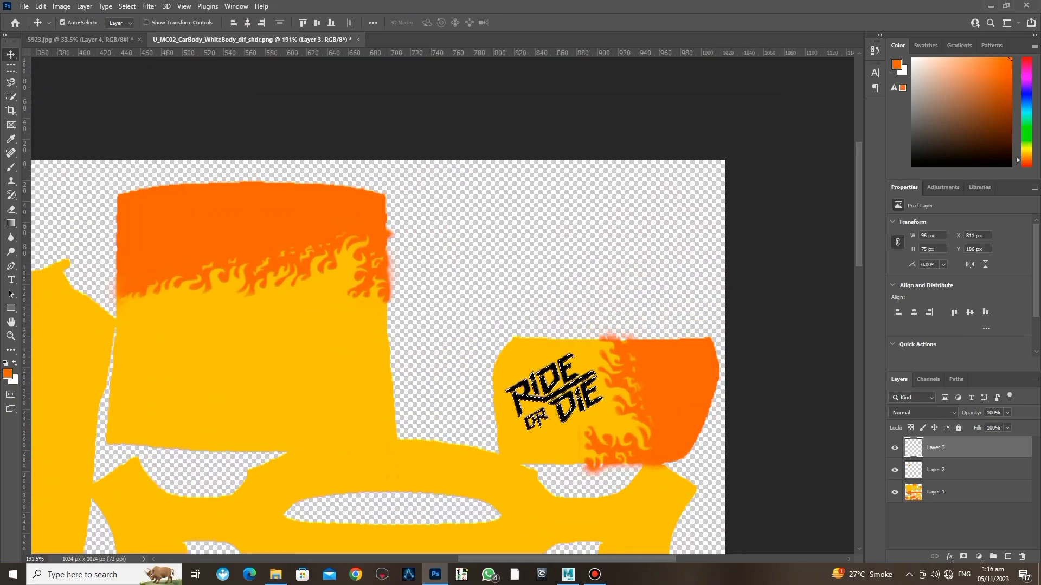
click(8, 374)
click(593, 142)
click(835, 133)
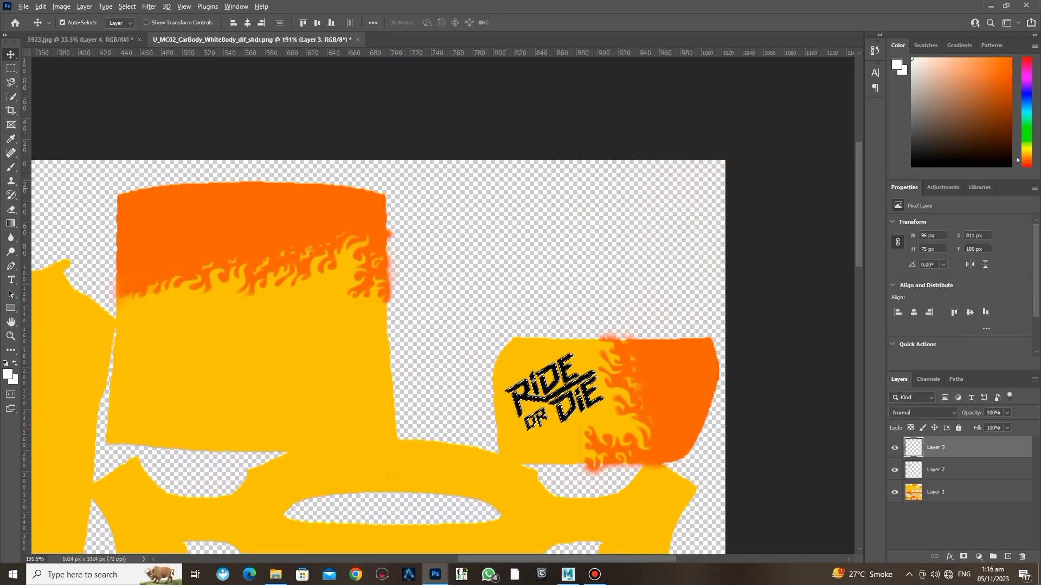
key(shift+alt+BackSpace)
scroll(561, 342, down, 3)
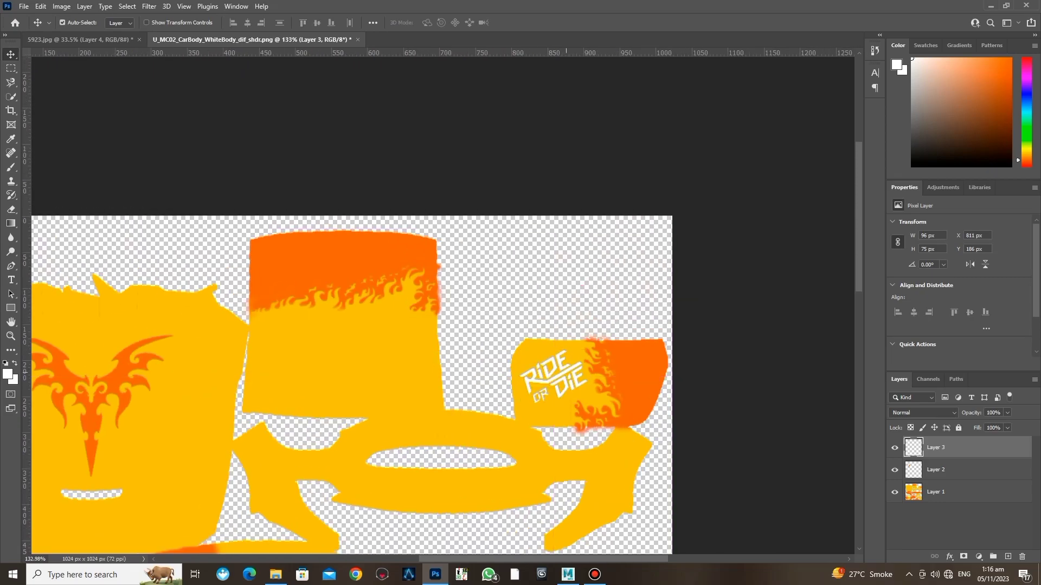
drag(564, 350, 564, 356)
Step: Merge the RIDE OR DIE layer into the single Layer 1 texture
scroll(448, 402, down, 5)
scroll(448, 402, down, 2)
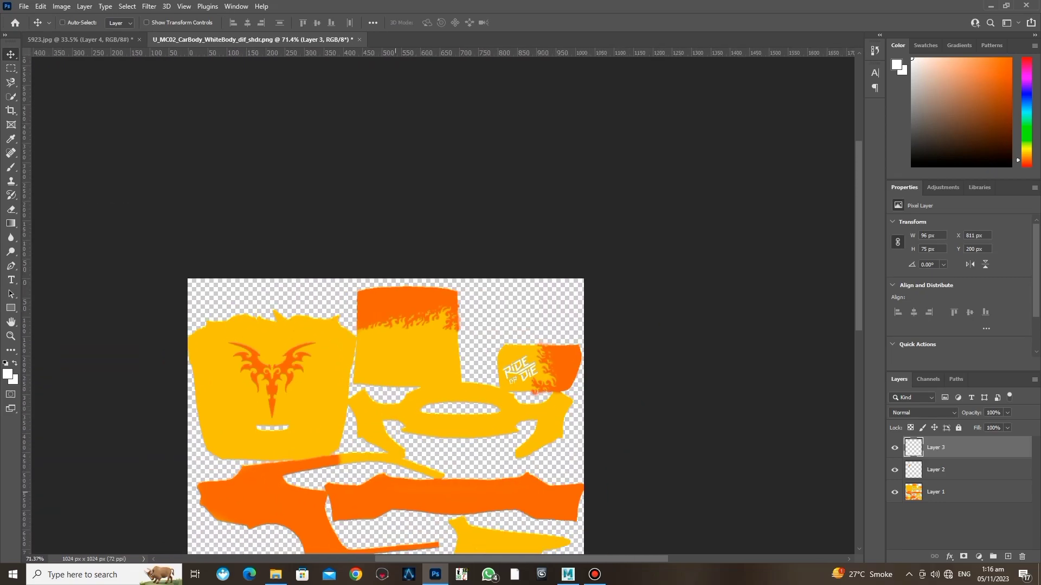
key(ctrl+e)
key(ctrl+e)
scroll(448, 402, down, 1)
scroll(402, 433, up, 3)
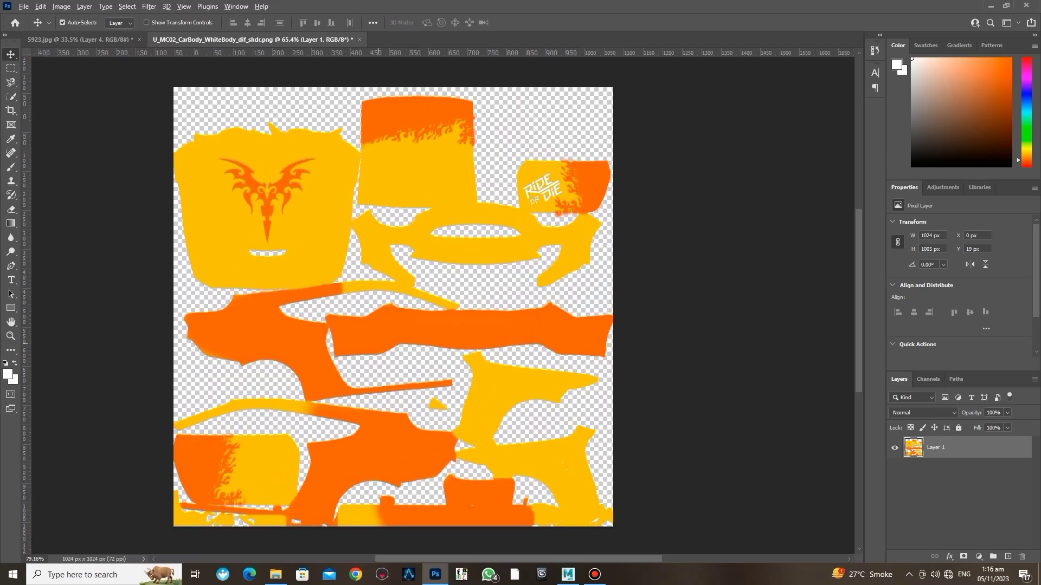
Step: Reload the file33 texture in Maya and orbit to check the white RIDE OR DIE door decal
key(alt+Tab)
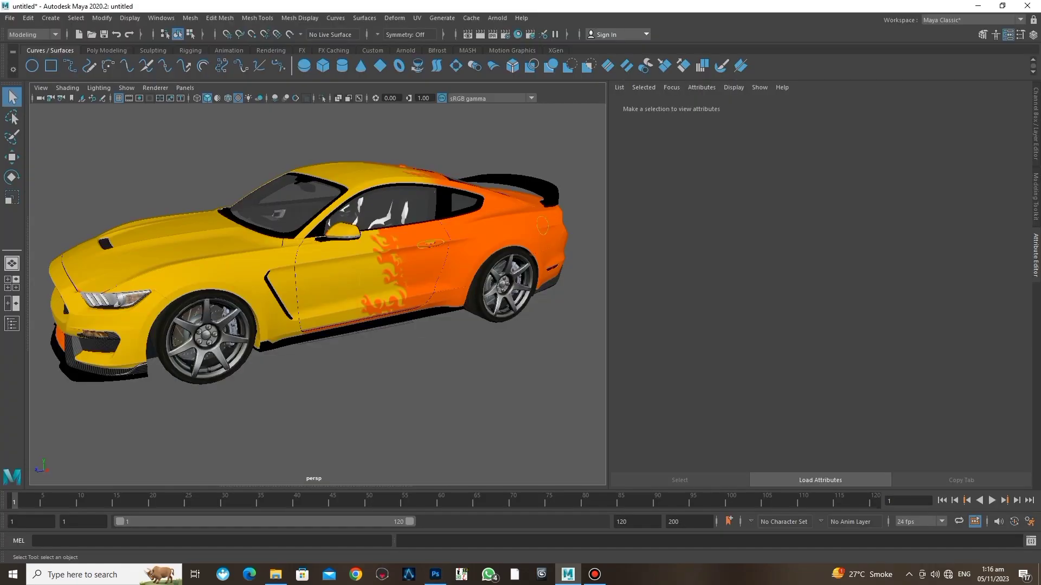
click(1007, 228)
click(717, 270)
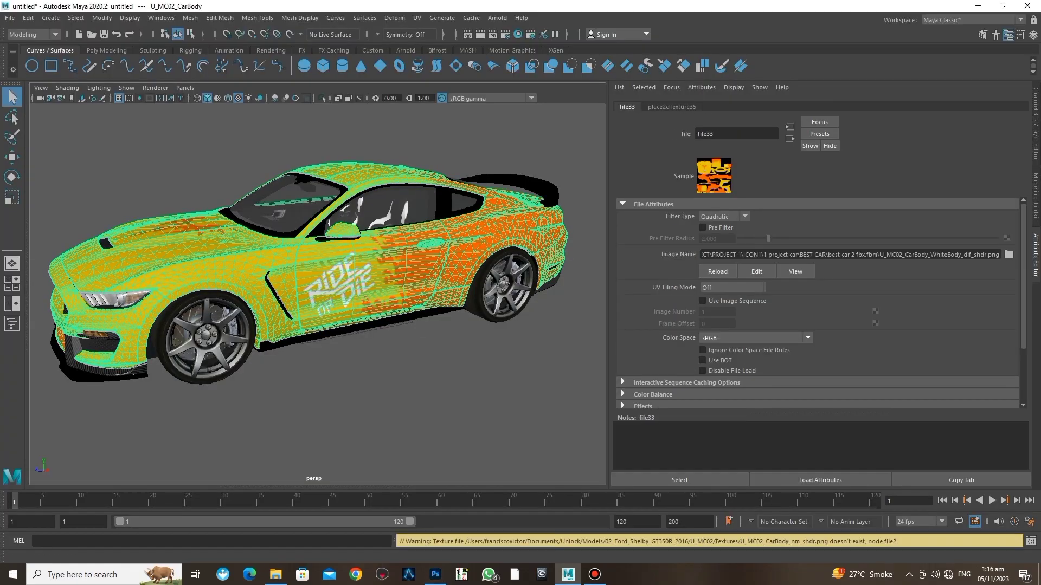
click(542, 407)
mouse_move(537, 238)
mouse_down()
mouse_move(557, 237)
mouse_move(70, 241)
mouse_move(179, 233)
mouse_up()
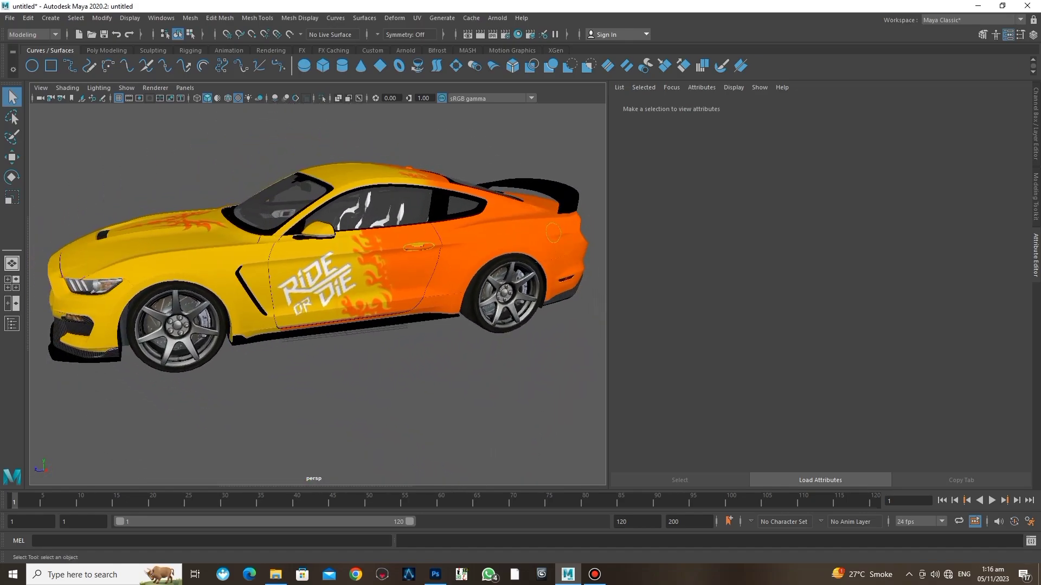
key(alt+Tab)
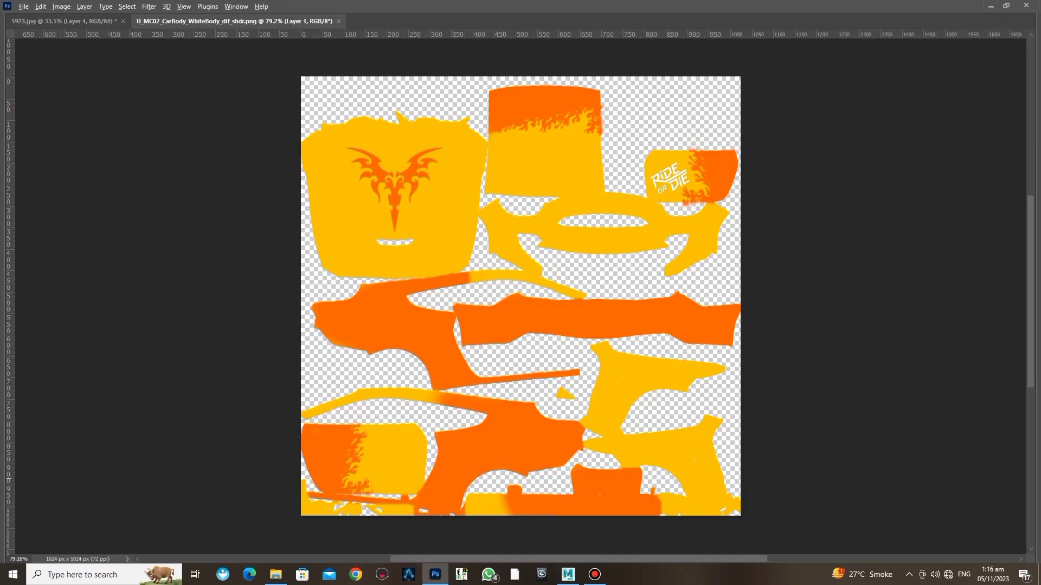
Step: Reset the Photoshop workspace layout to restore the missing panels
scroll(504, 292, down, 1)
scroll(504, 293, up, 3)
scroll(488, 293, down, 2)
scroll(445, 293, up, 2)
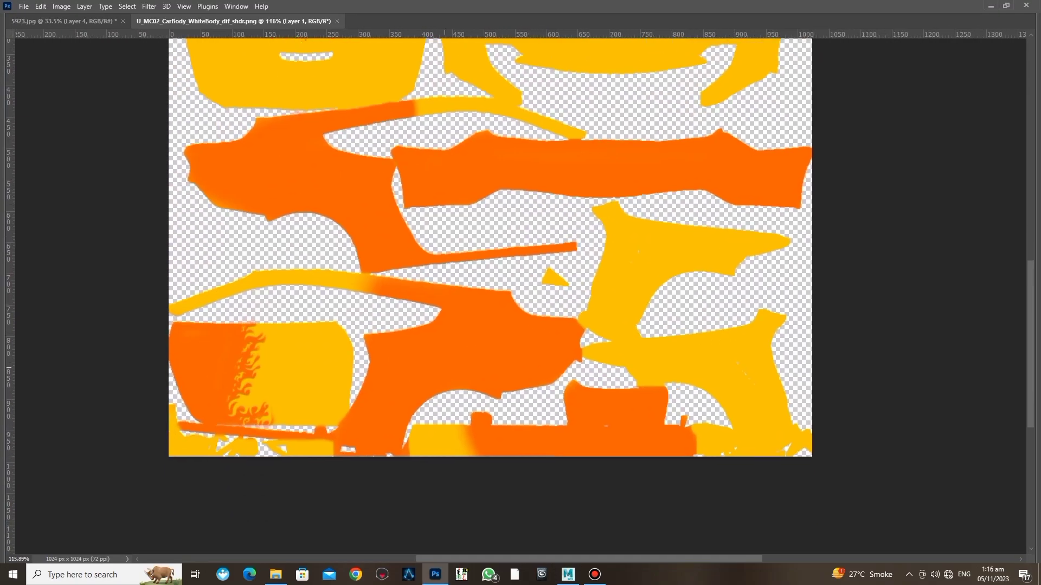
scroll(487, 244, down, 3)
scroll(488, 244, up, 1)
click(127, 6)
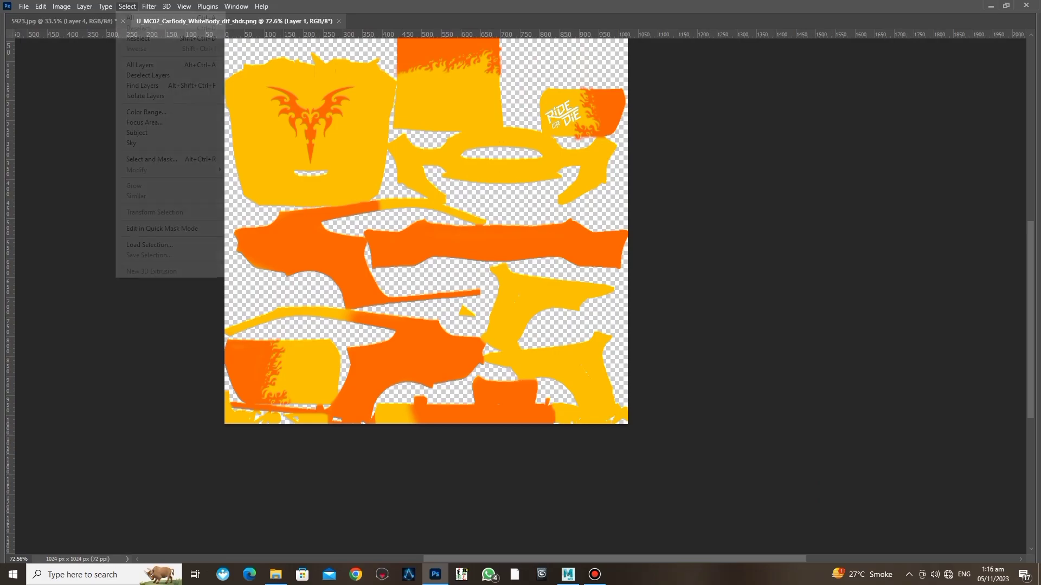
click(236, 6)
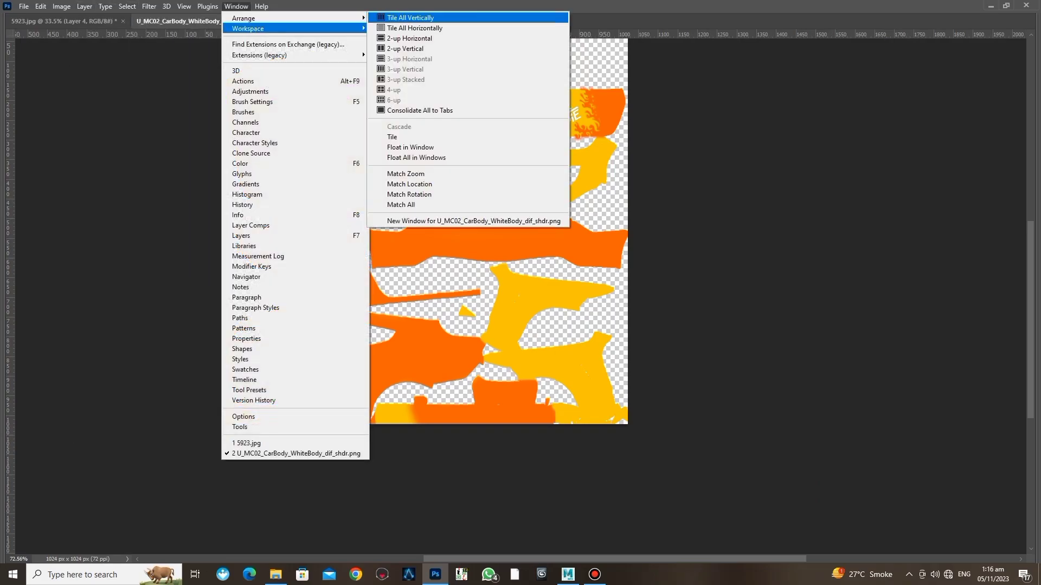
click(400, 96)
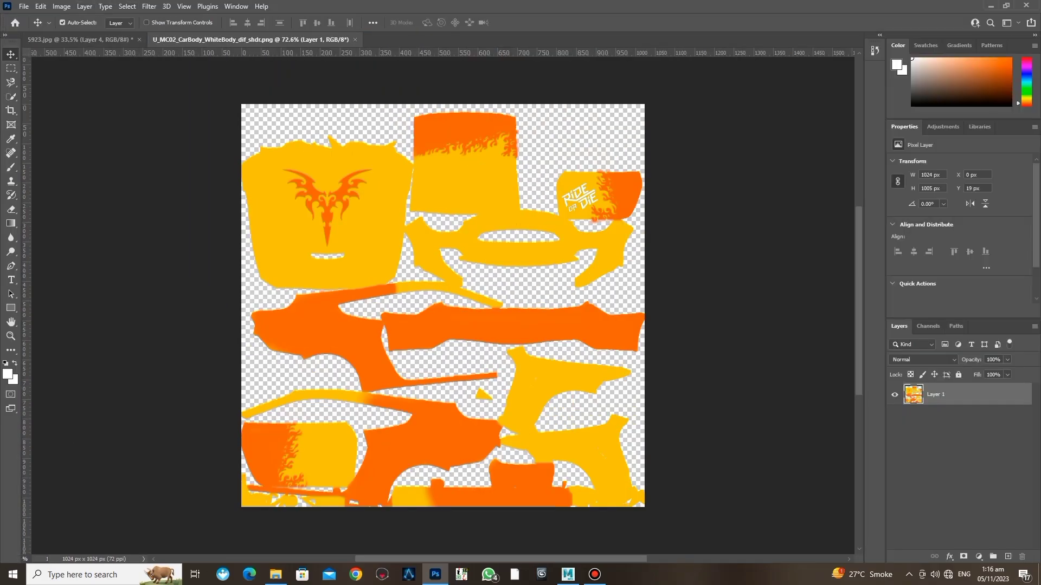
Step: Choose the Brush tool with an orange foreground colour for the body texture
key(alt+Tab)
key(w)
scroll(465, 278, up, 5)
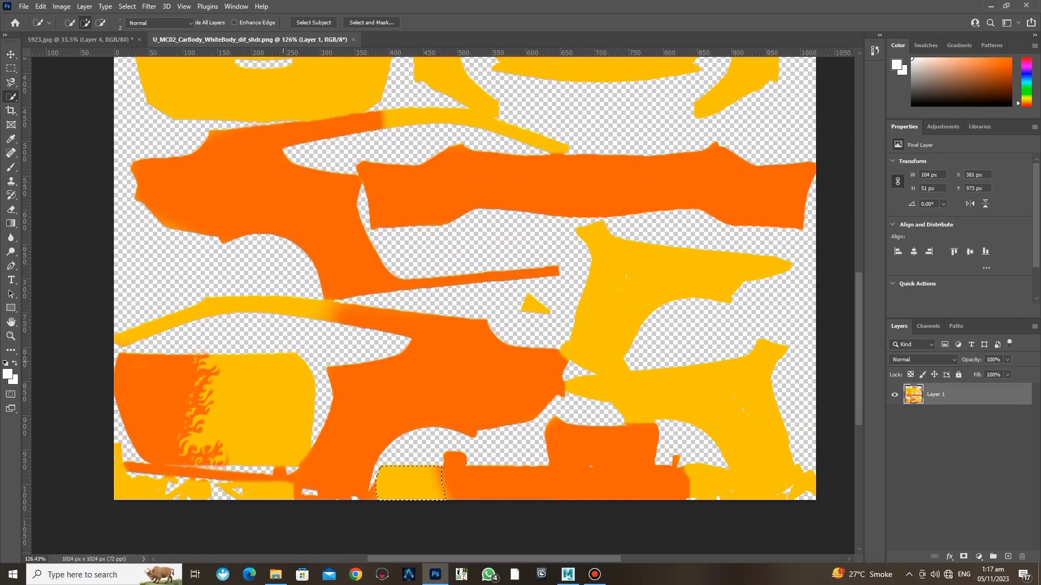
key(b)
click(7, 373)
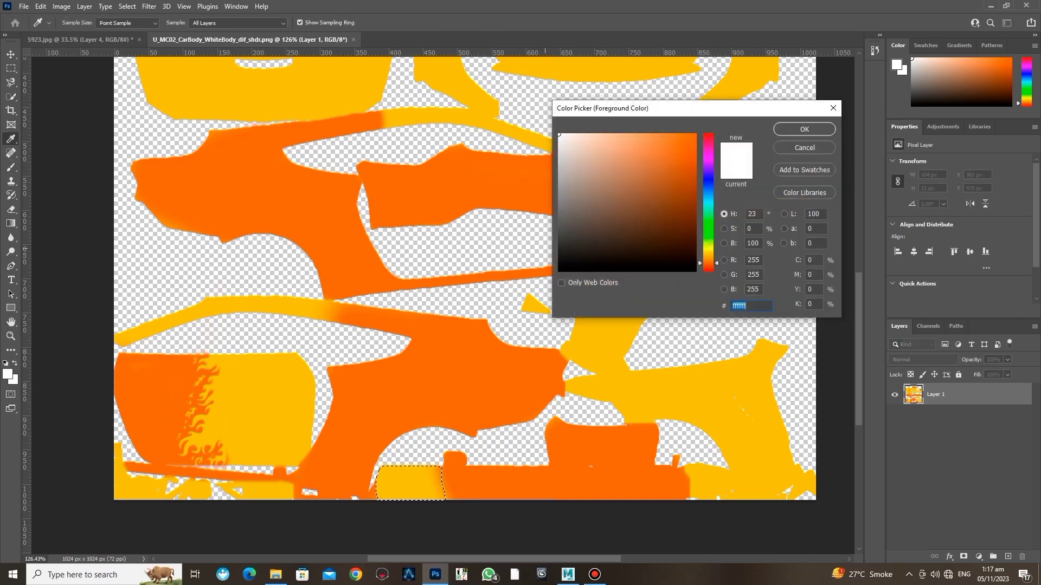
key(Return)
key(alt+Tab)
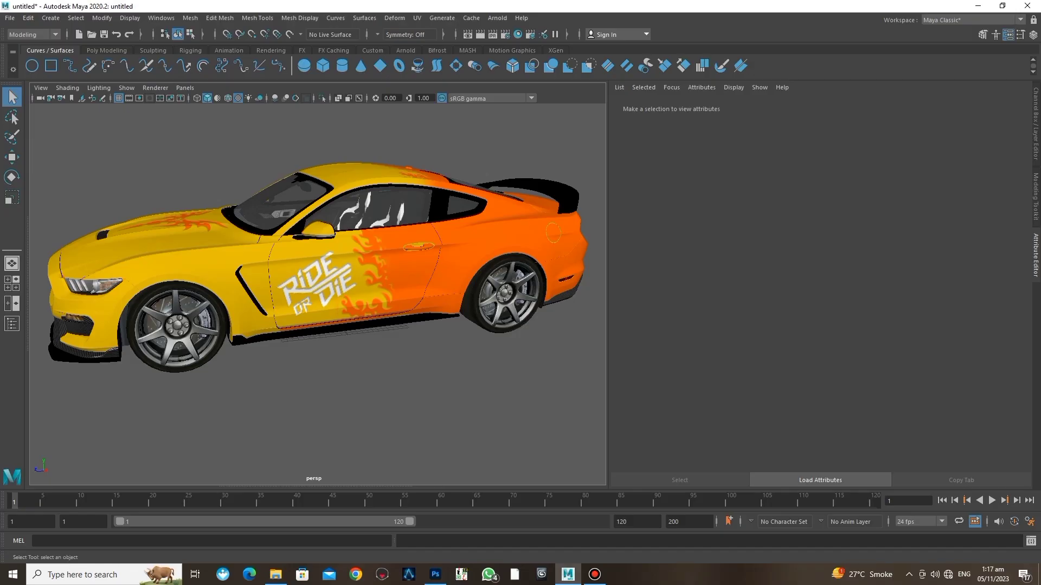
key(alt+Tab)
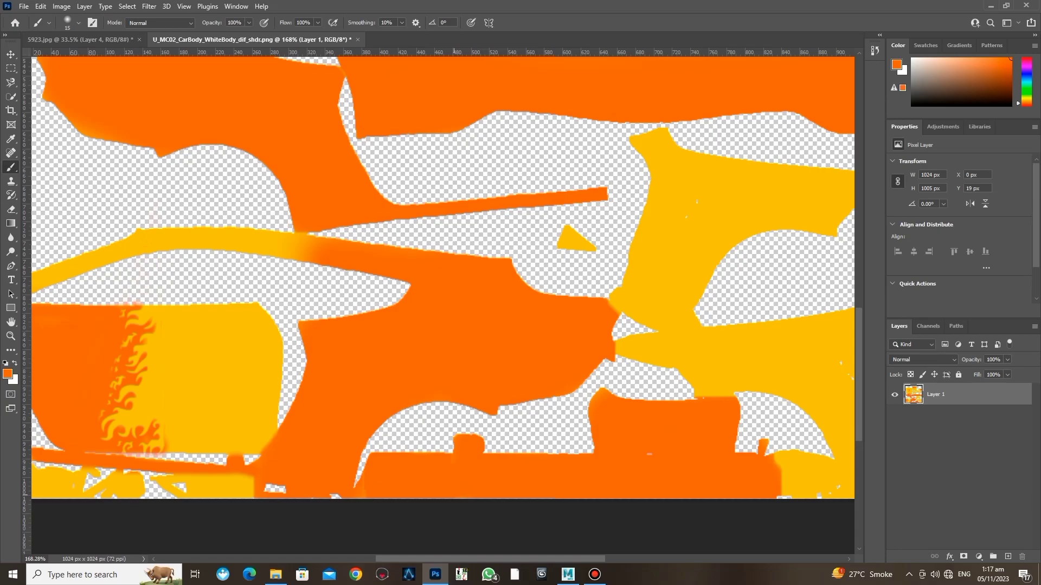
Step: Preview the orange front lip on the Mustang in Maya from a close side view
scroll(443, 276, down, 5)
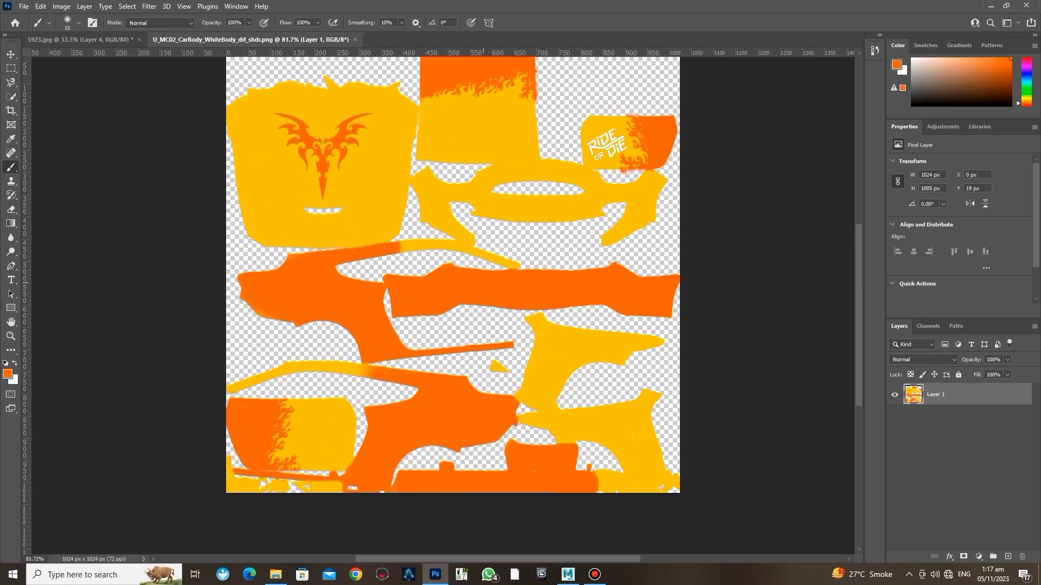
key(alt+Tab)
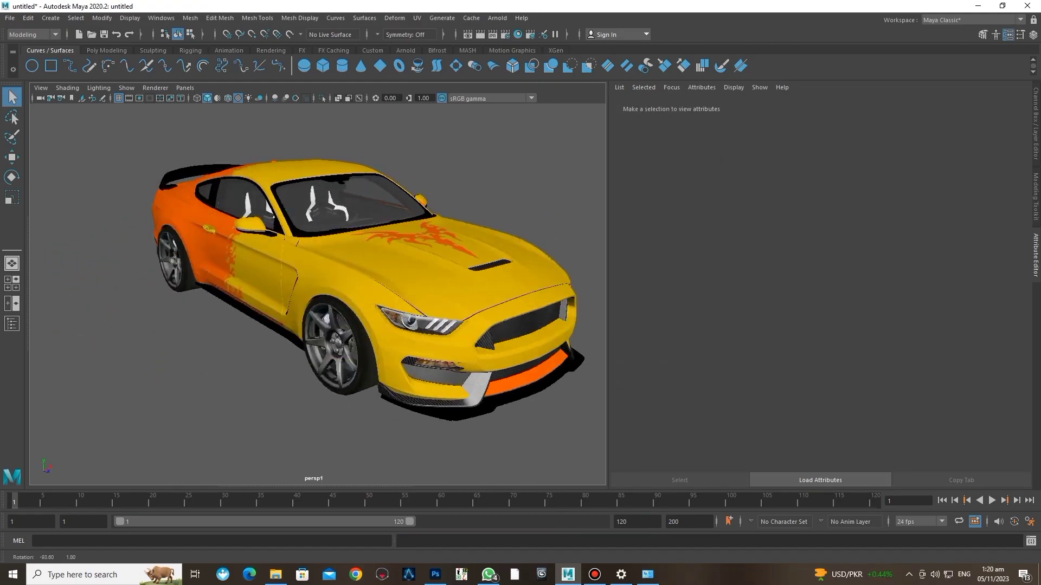
drag(317, 282, 380, 282)
scroll(317, 282, up, 5)
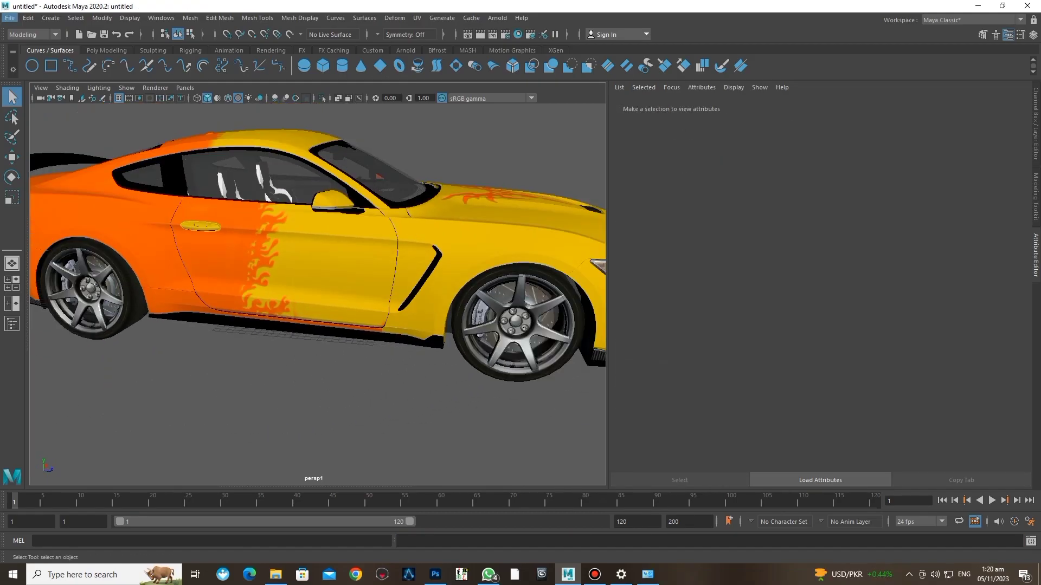
key(alt+Tab)
Step: Paste the two black horses from 5923.jpg into the texture, then delete them
key(ctrl+Tab)
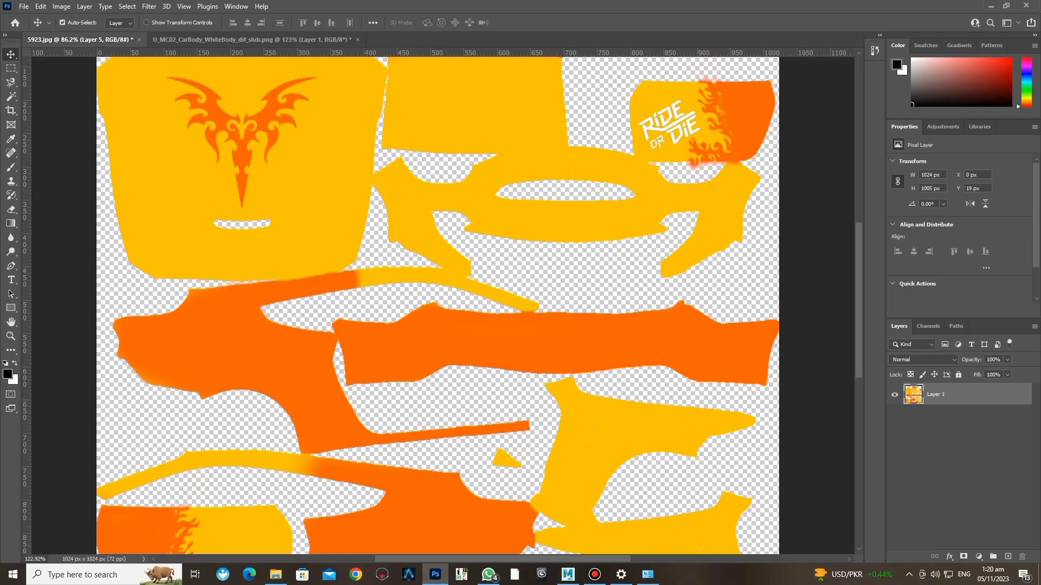
key(ctrl+Tab)
key(ctrl+v)
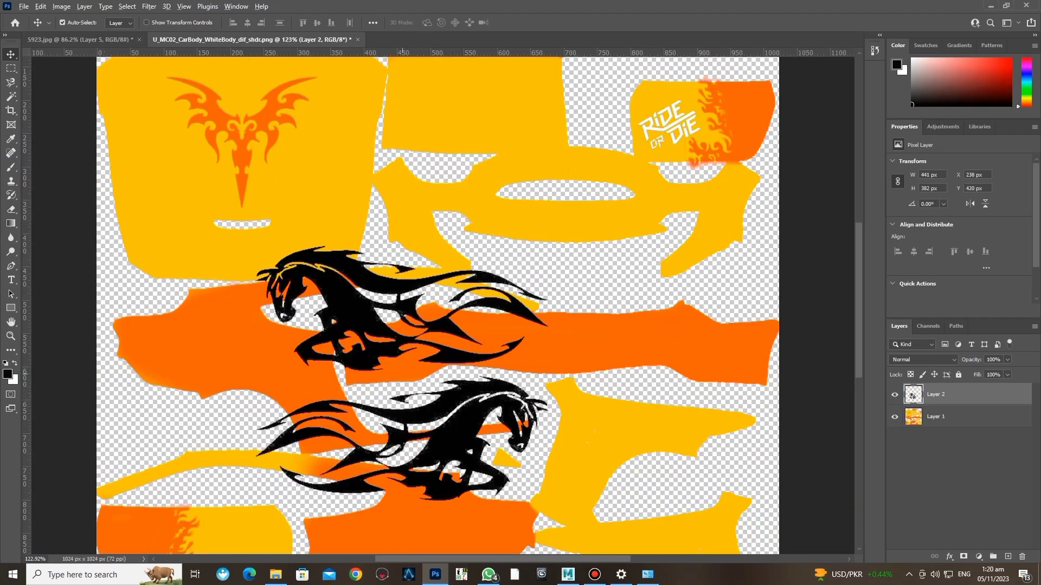
key(ctrl+0)
drag(363, 289, 358, 312)
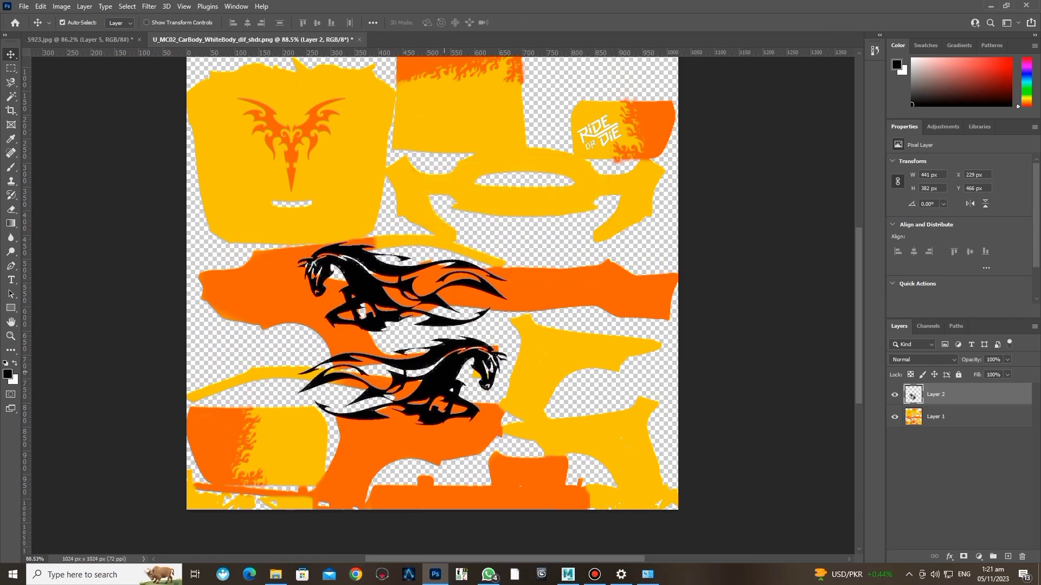
key(Delete)
Step: Compare the 5923.jpg artwork with the car model before picking a single horse
key(ctrl+Tab)
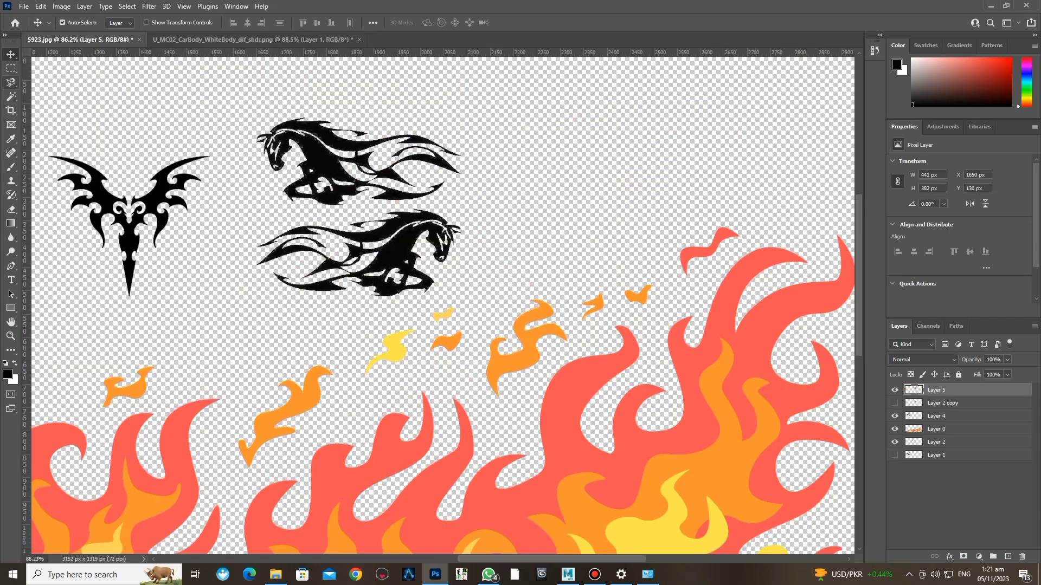
key(m)
key(alt+Tab)
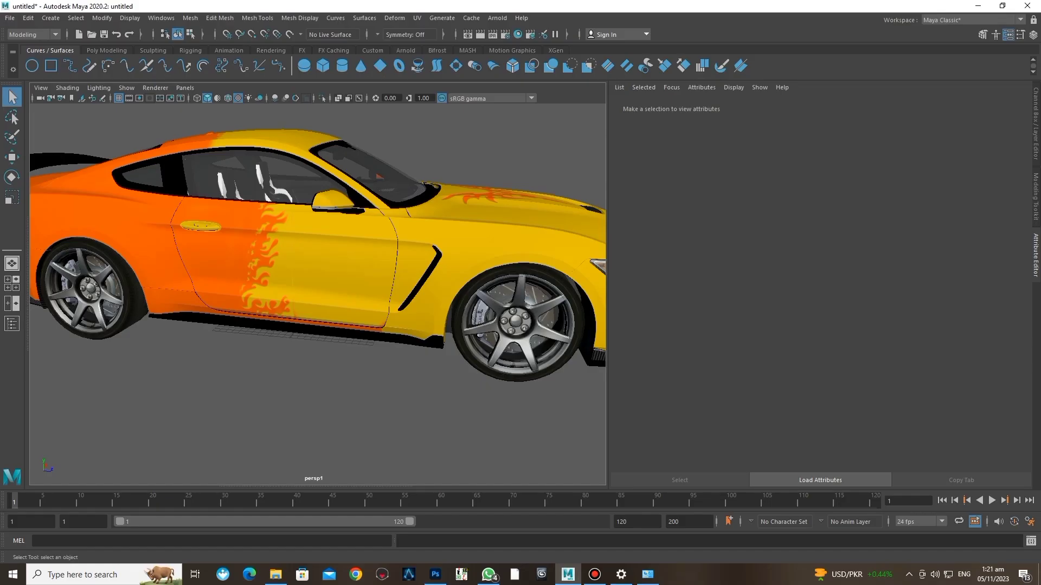
key(alt+Tab)
scroll(434, 304, down, 5)
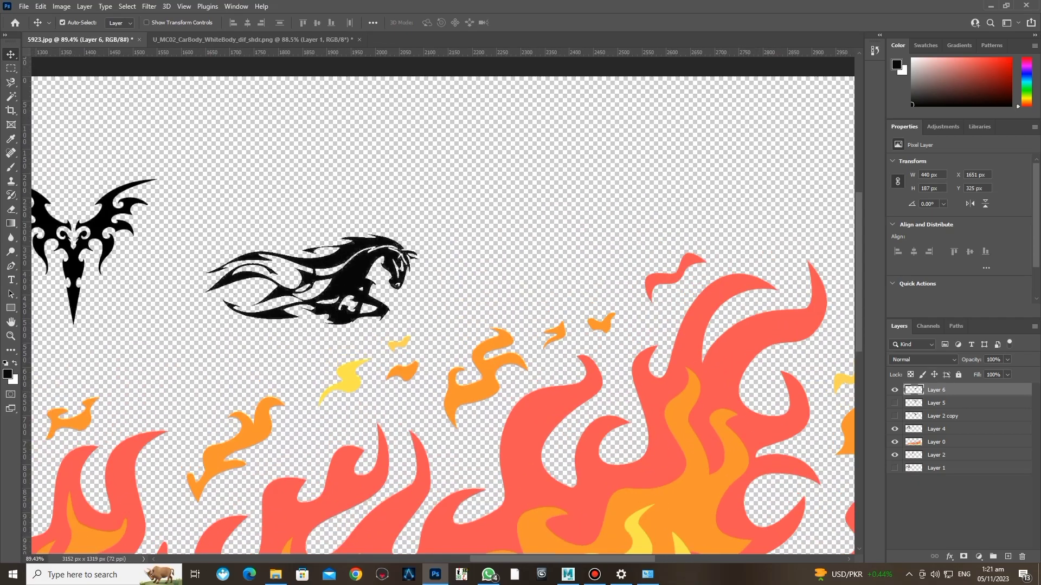
key(ctrl+Tab)
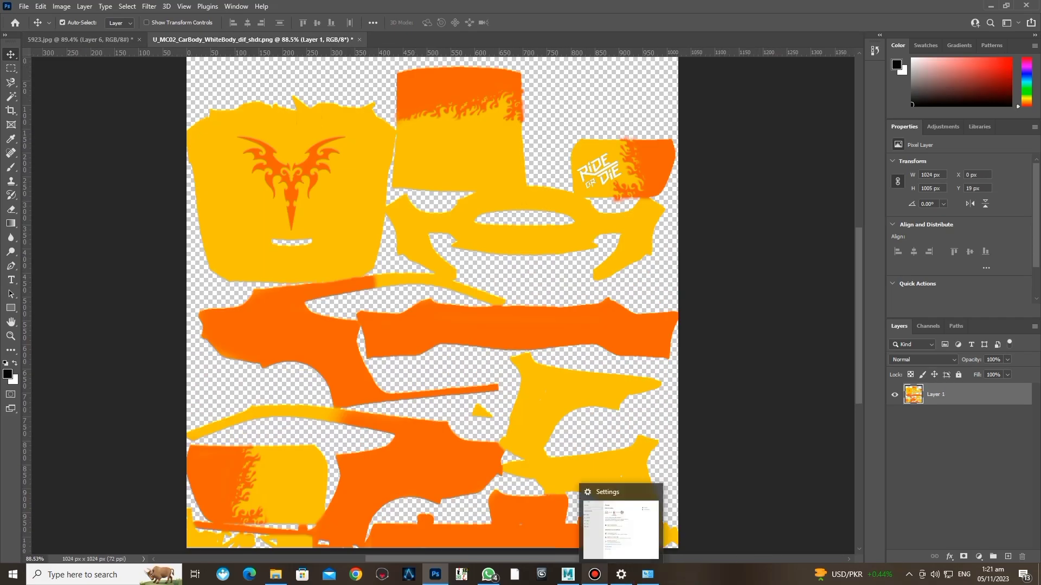
click(568, 574)
click(435, 574)
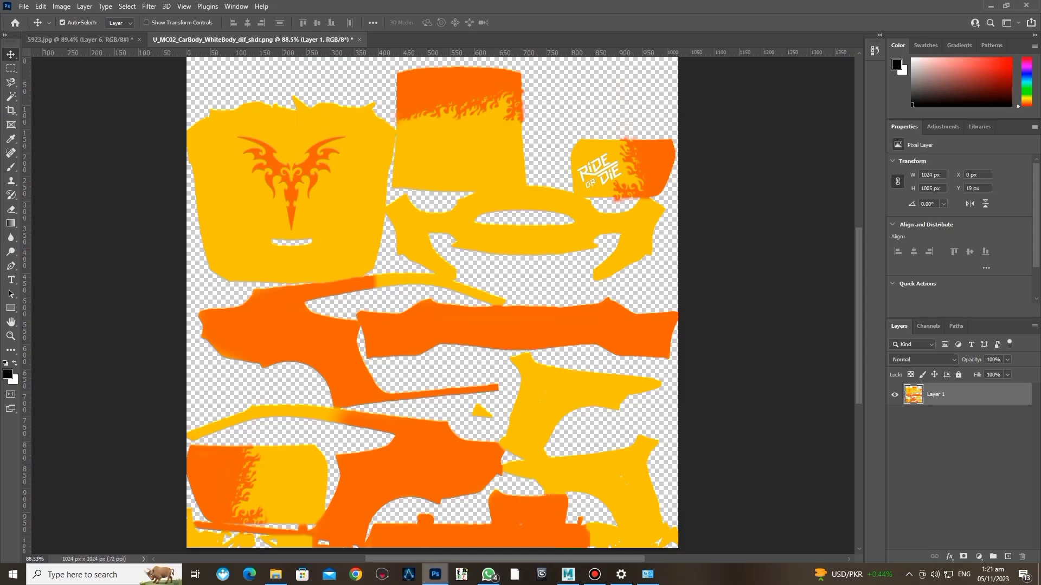
Step: Place the single horse on the yellow door panel, scaled to about 35%
key(ctrl+Tab)
mouse_move(302, 244)
mouse_down()
mouse_move(206, 39)
mouse_move(909, 401)
mouse_up()
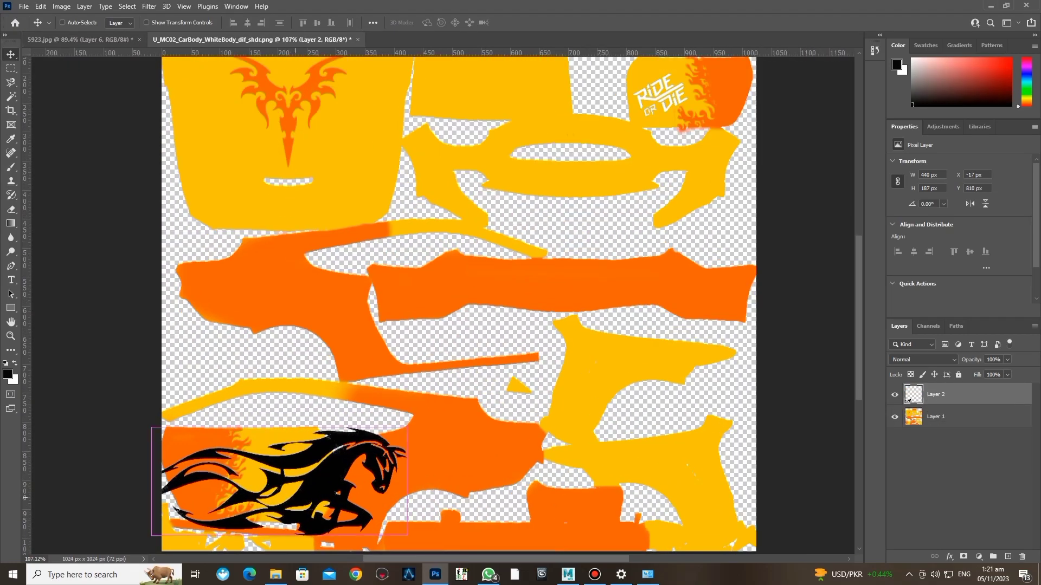
key(ctrl+t)
mouse_move(407, 535)
mouse_down()
mouse_move(228, 460)
mouse_move(297, 461)
mouse_up()
scroll(297, 457, up, 5)
drag(347, 498, 358, 511)
drag(292, 470, 292, 476)
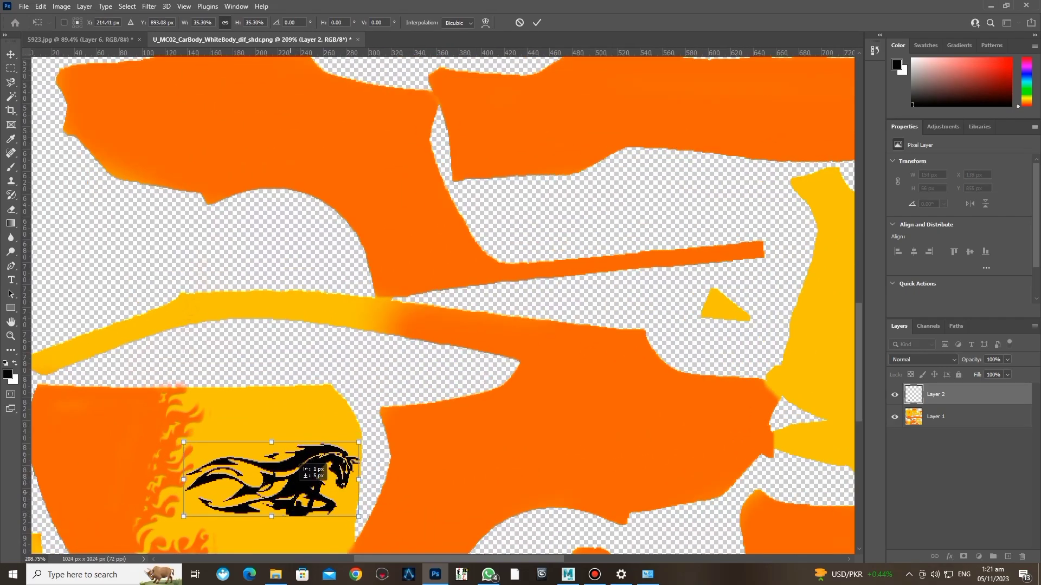
key(Return)
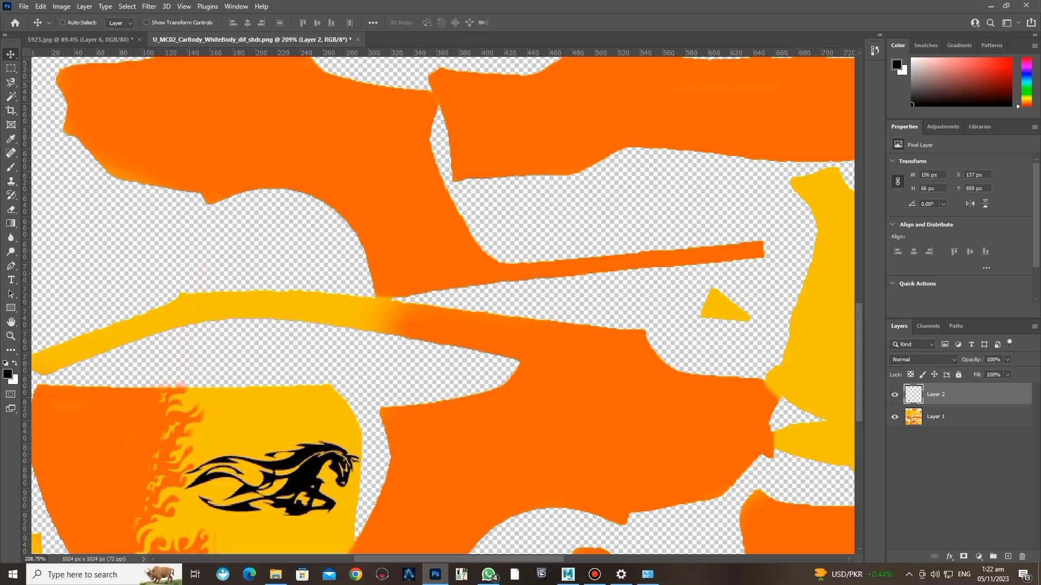
Step: Recolour the horse decal orange
ctrl+click(914, 395)
click(7, 374)
click(709, 211)
click(802, 129)
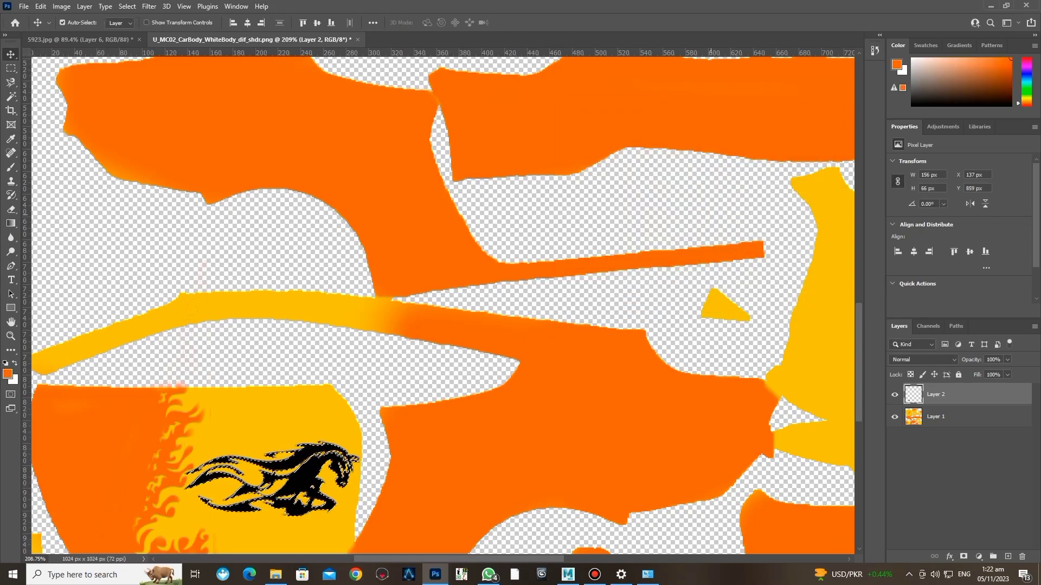
key(alt+BackSpace)
Step: Merge the horse into the texture layer and save the file
key(ctrl+s)
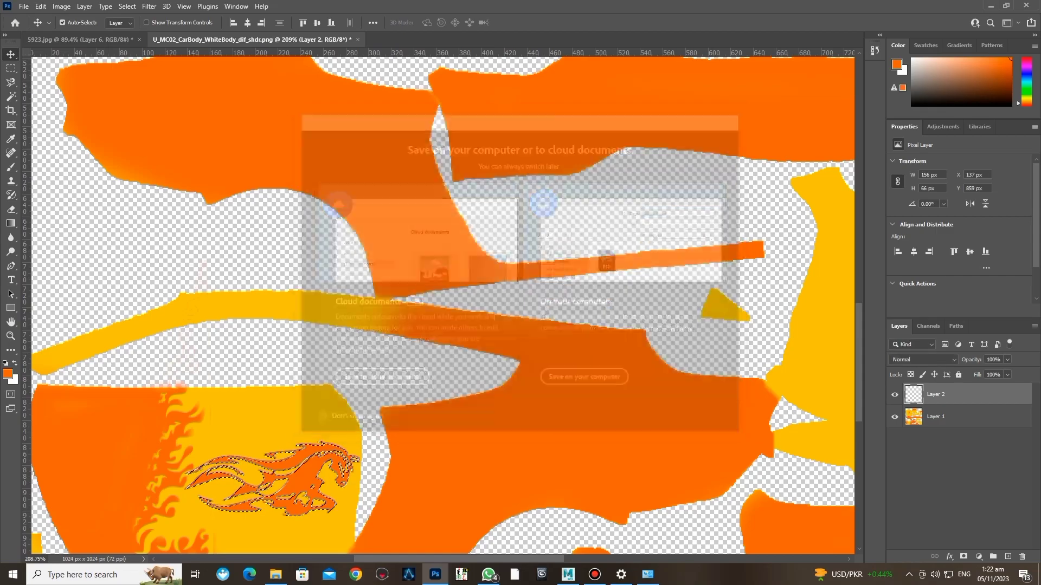
key(Escape)
key(ctrl+e)
key(ctrl+s)
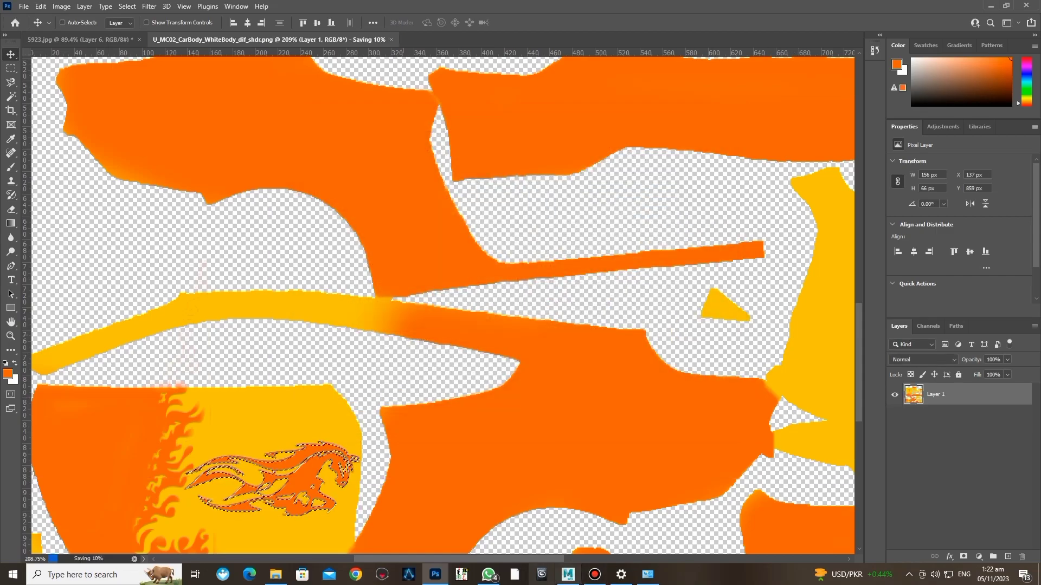
key(alt+Tab)
Step: Reload the car body's texture file from the Attribute Editor
click(1007, 273)
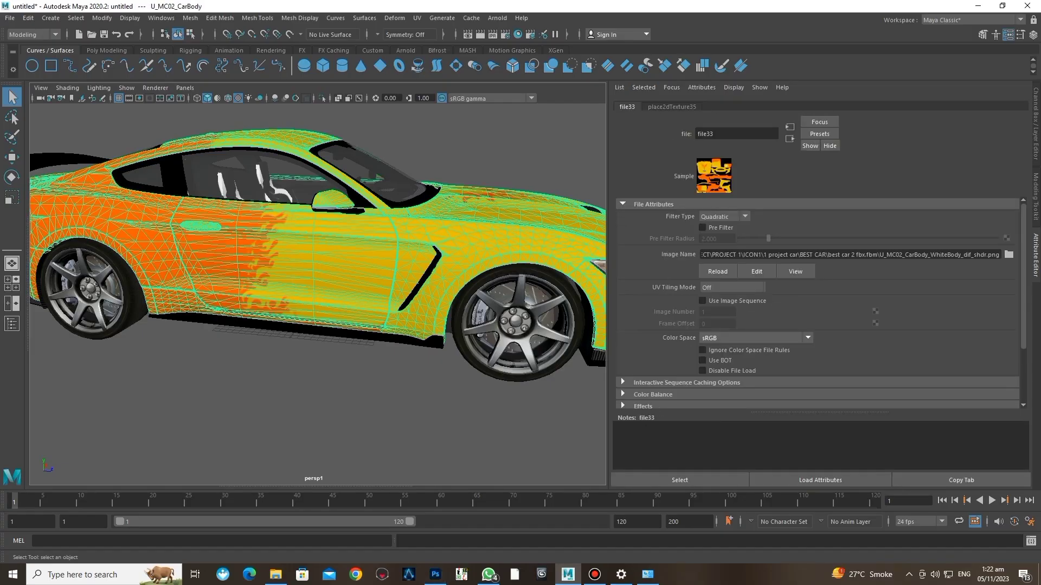
click(718, 271)
click(325, 423)
Step: Orbit the Mustang to check the door decal, the hood and the RIDE OR DIE side
drag(325, 423, 347, 422)
scroll(318, 250, up, 2)
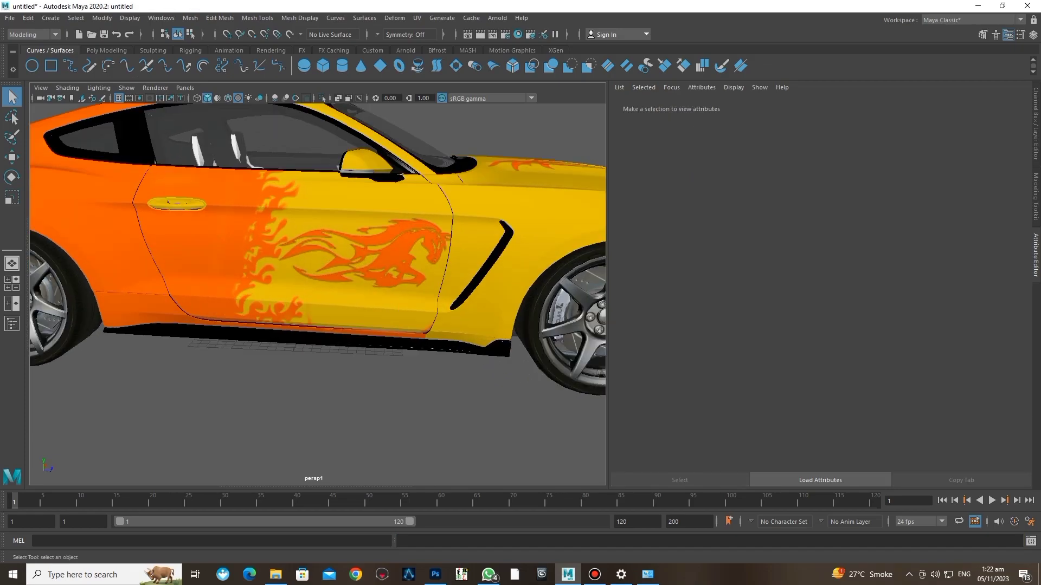
drag(217, 271, 488, 271)
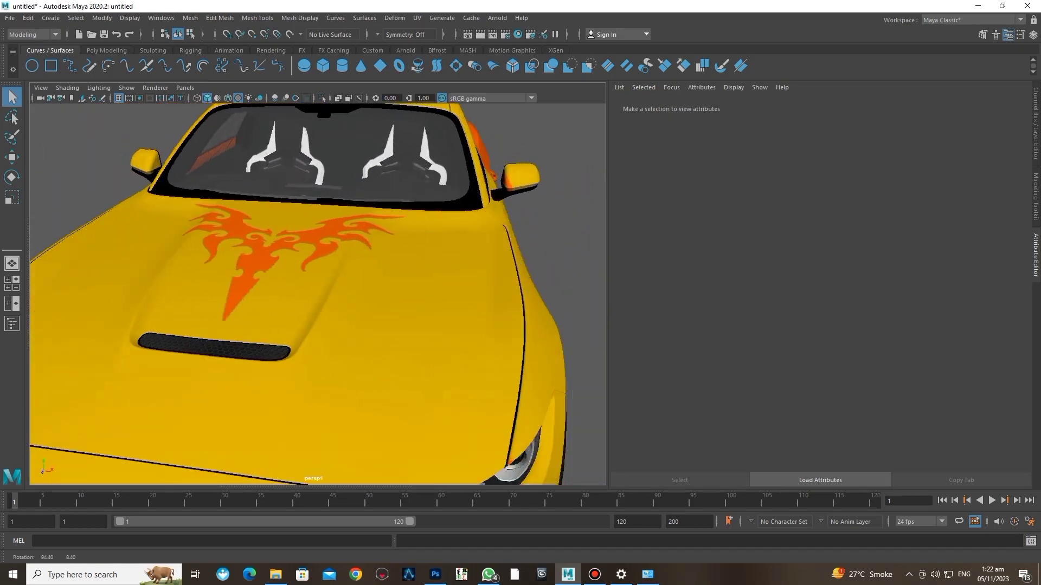
scroll(543, 304, down, 3)
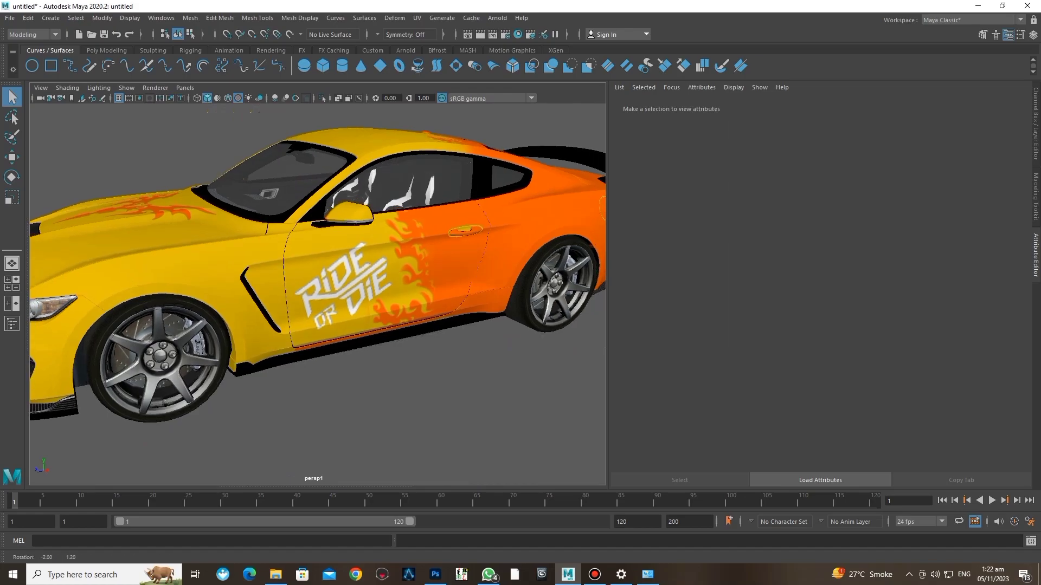
mouse_move(585, 282)
mouse_down()
mouse_move(514, 319)
mouse_move(304, 325)
mouse_up()
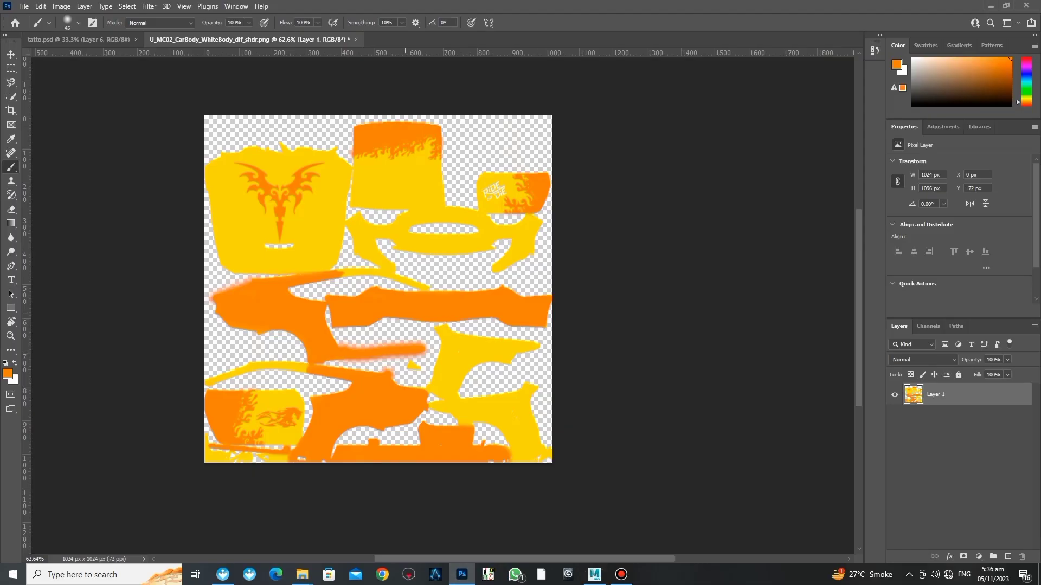
Step: Shift the whole texture's hue to about +165 with Hue/Saturation, turning it blue
key(ctrl+u)
drag(703, 187, 753, 187)
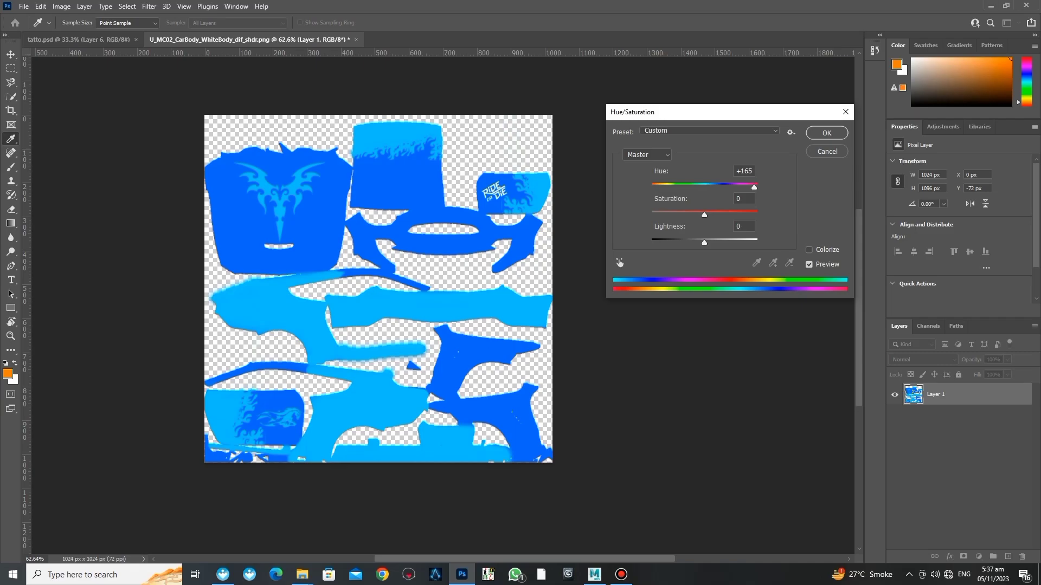
drag(754, 187, 651, 187)
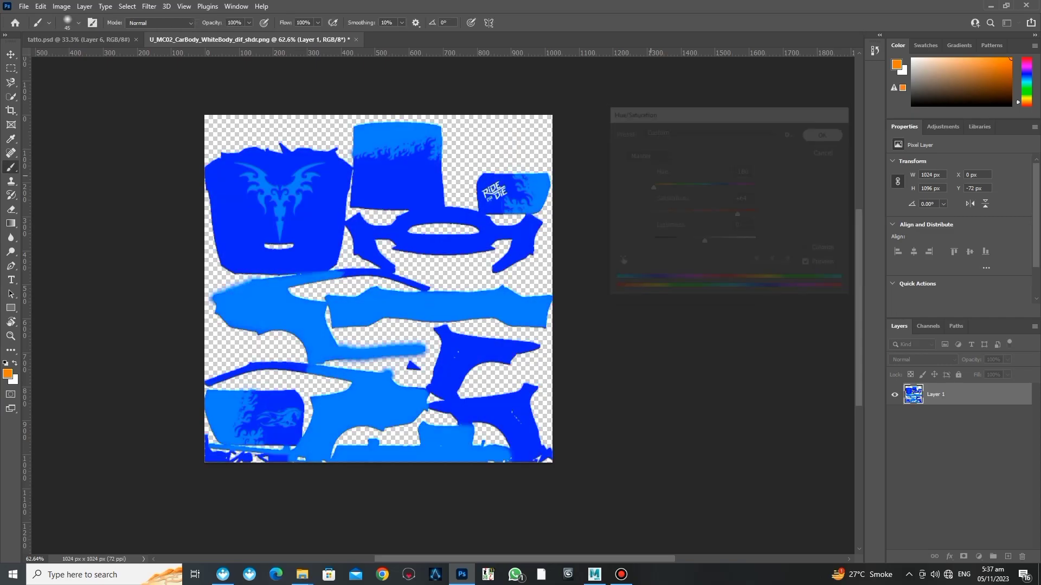